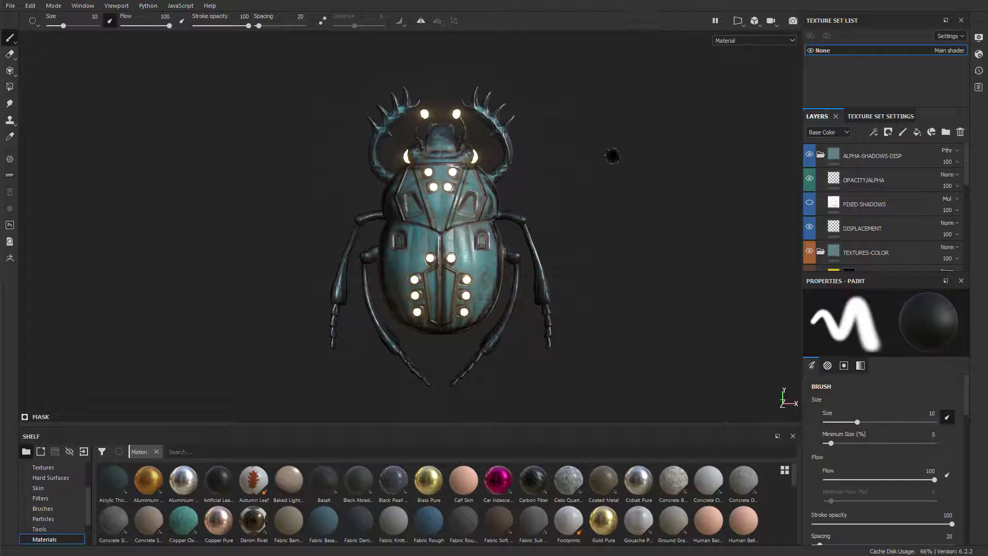
Bring the beetle to a straight top view, then collapse and re-expand the ALPHA-SHADOWS-DISP folder
alt+drag(595, 160, 547, 192)
shift+right_drag(547, 192, 573, 177)
alt+drag(572, 177, 675, 137)
alt+right_drag(592, 138, 634, 139)
alt+middle_drag(637, 148, 653, 128)
mouse_move(605, 171)
alt+right_down()
mouse_move(616, 158)
mouse_move(658, 152)
alt+right_up()
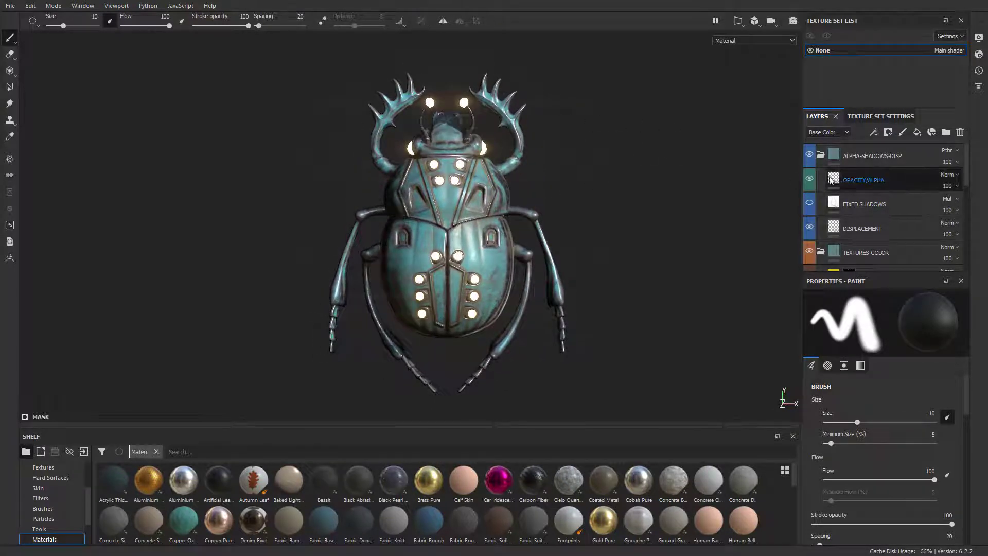
click(820, 155)
click(819, 155)
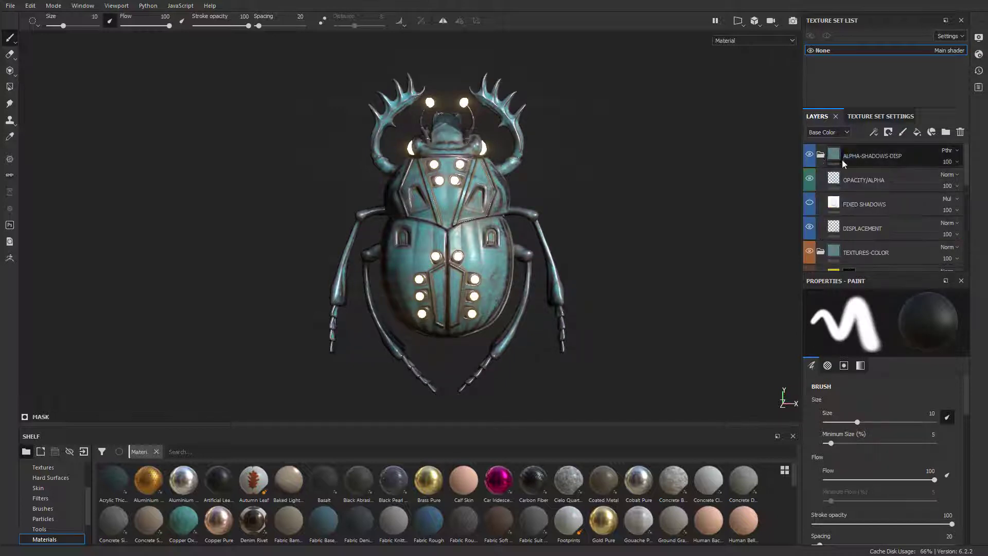
scroll(904, 194, down, 1)
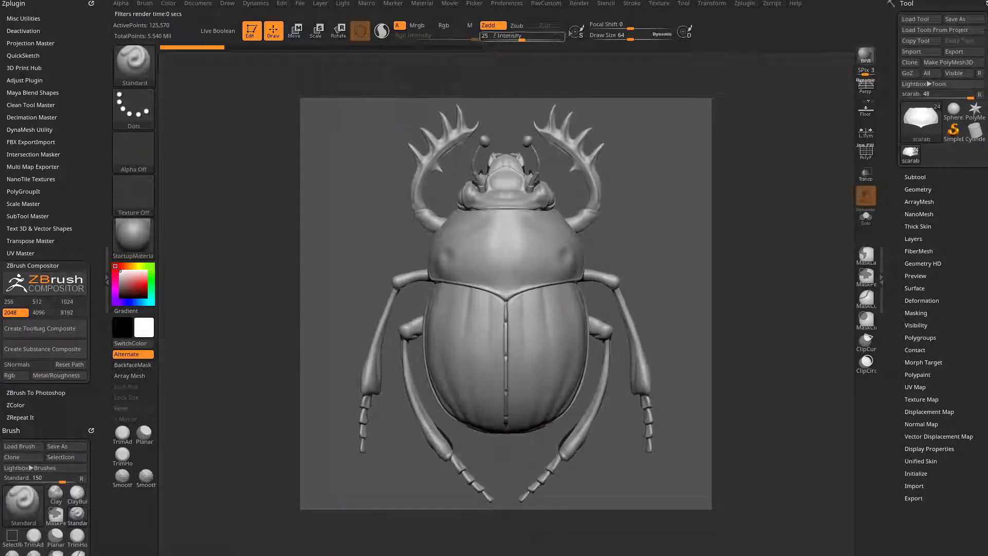
Dock ZBrush's Render palette with BPR pass thumbnails showing, then select the FIXED SHADOWS layer
click(580, 3)
drag(574, 16, 62, 77)
click(31, 159)
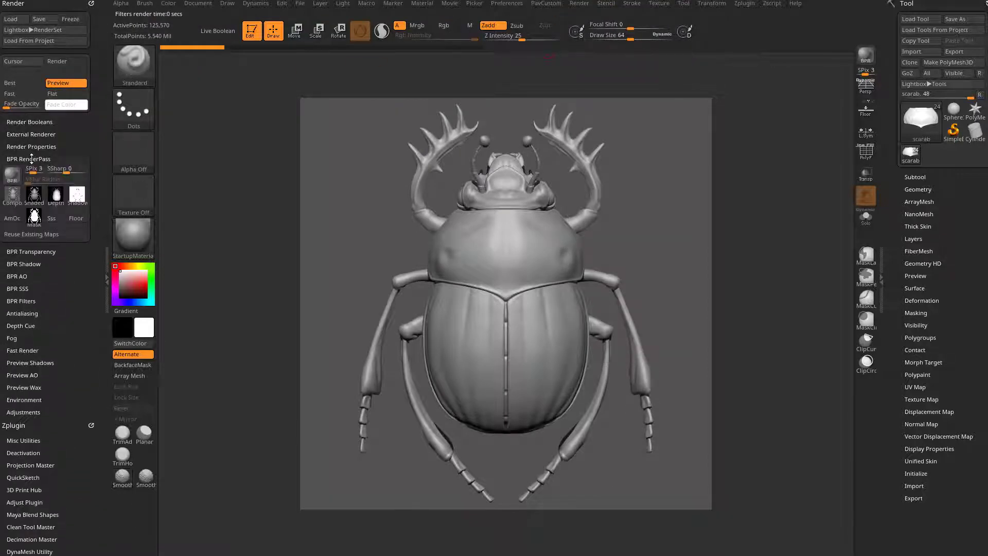
mouse_move(38, 202)
mouse_move(84, 202)
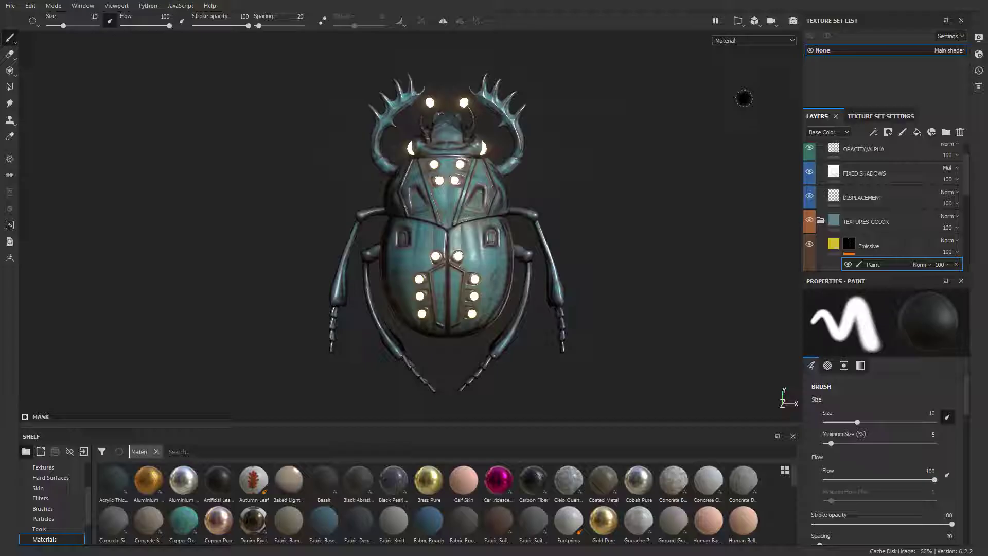
click(956, 173)
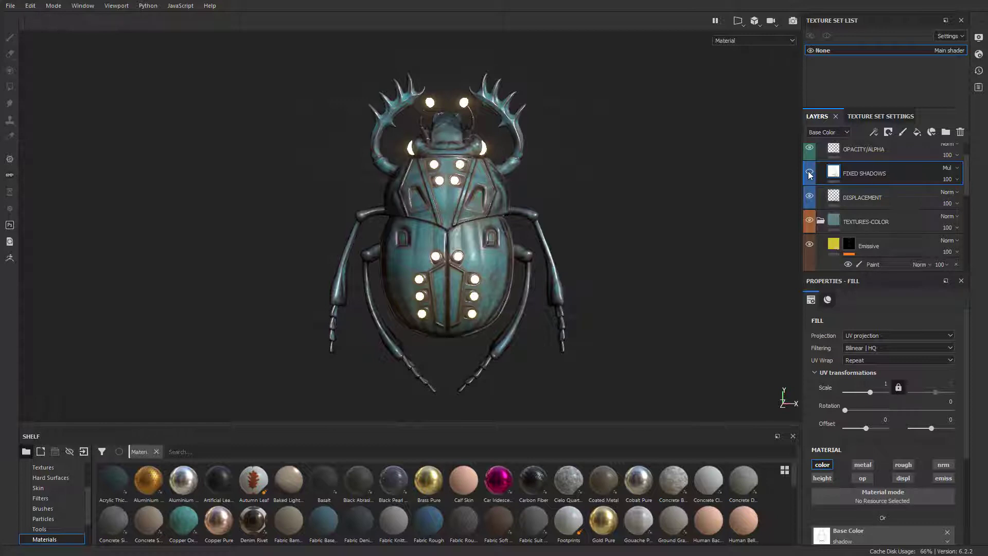
Hide the DISPLACEMENT layer and bring up Shader Settings for pbr-metal-rough-with-alpha-test
mouse_move(657, 186)
alt+mouse_down()
mouse_move(619, 191)
mouse_move(658, 198)
alt+mouse_up()
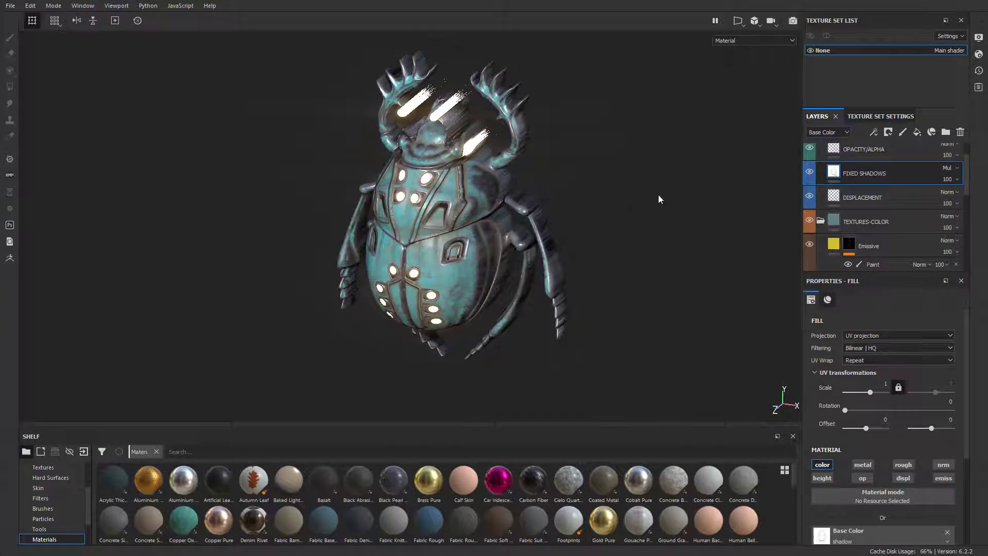
click(809, 197)
alt+drag(693, 210, 653, 207)
alt+drag(605, 186, 505, 188)
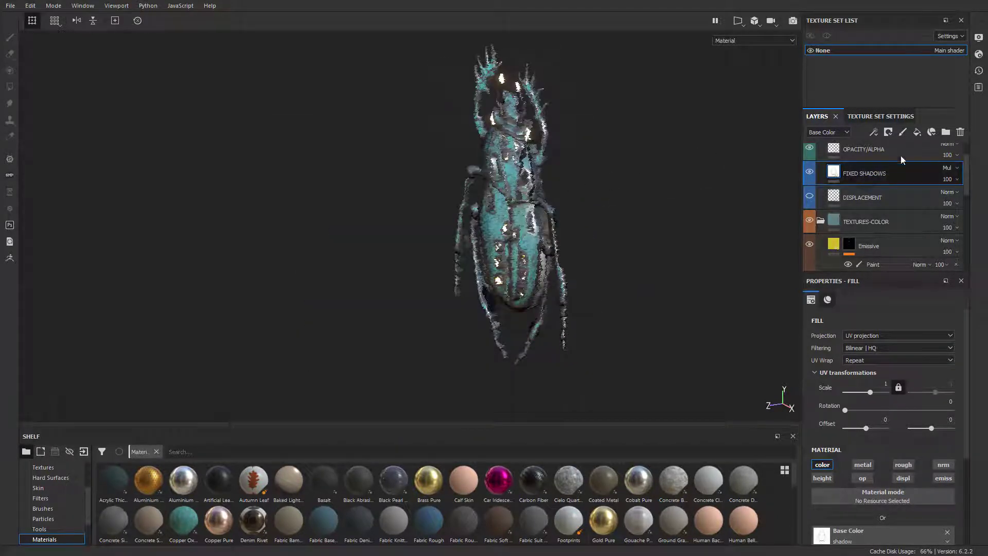
click(980, 55)
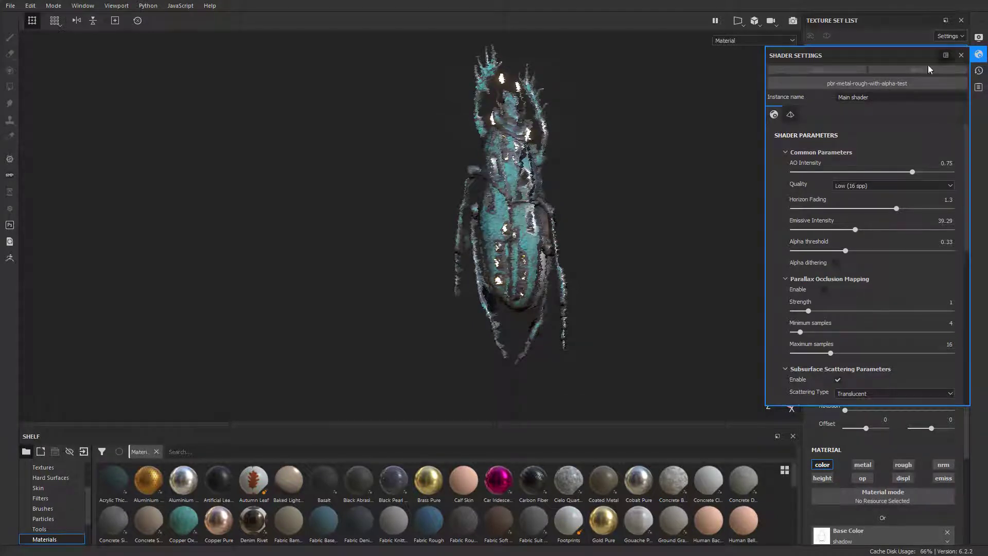
Uncheck Displacement & Tessellation Enable in Shader Settings and close the panel
scroll(823, 222, down, 5)
click(789, 235)
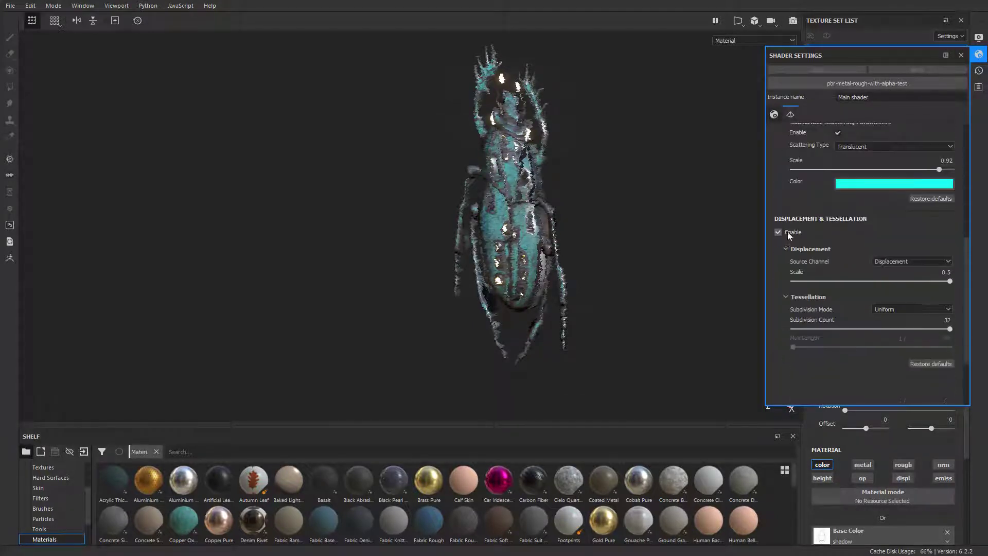
click(793, 232)
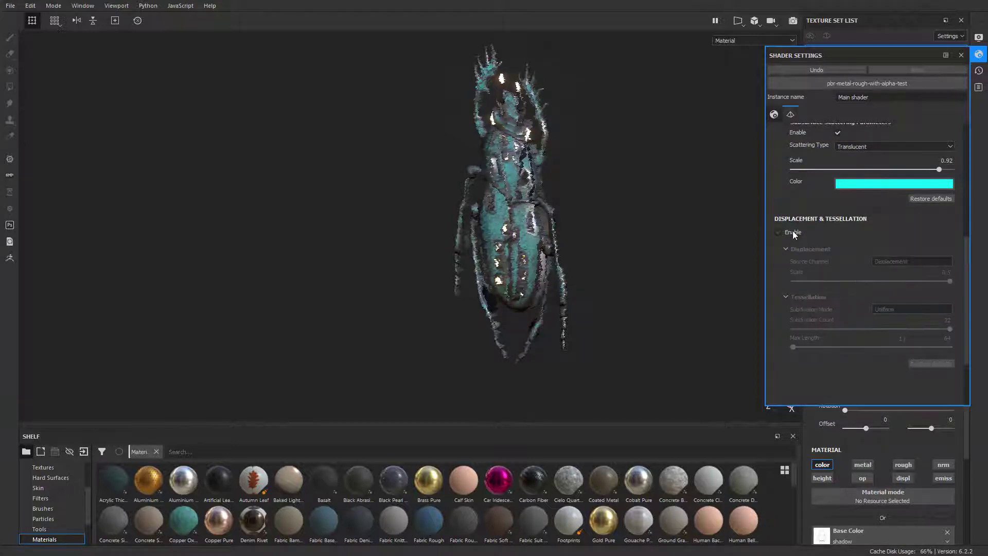
alt+drag(634, 241, 777, 211)
click(961, 55)
Recentre the beetle in front view and rotate the environment lighting on it
alt+drag(617, 203, 639, 198)
alt+middle_drag(558, 235, 602, 230)
shift+right_drag(616, 219, 633, 266)
alt+middle_drag(666, 241, 629, 235)
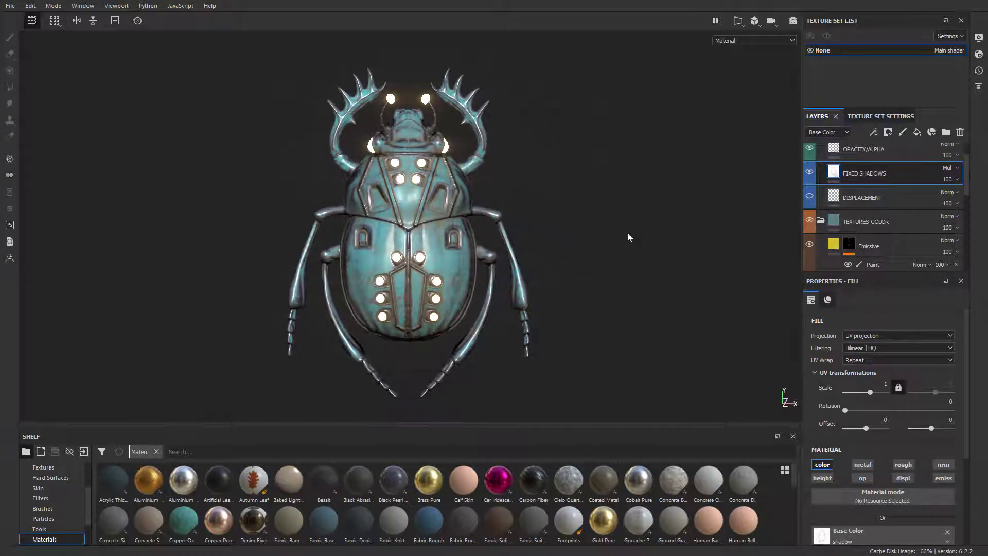
alt+right_drag(628, 235, 679, 241)
mouse_move(607, 172)
alt+middle_down()
mouse_move(647, 157)
mouse_move(615, 166)
alt+middle_up()
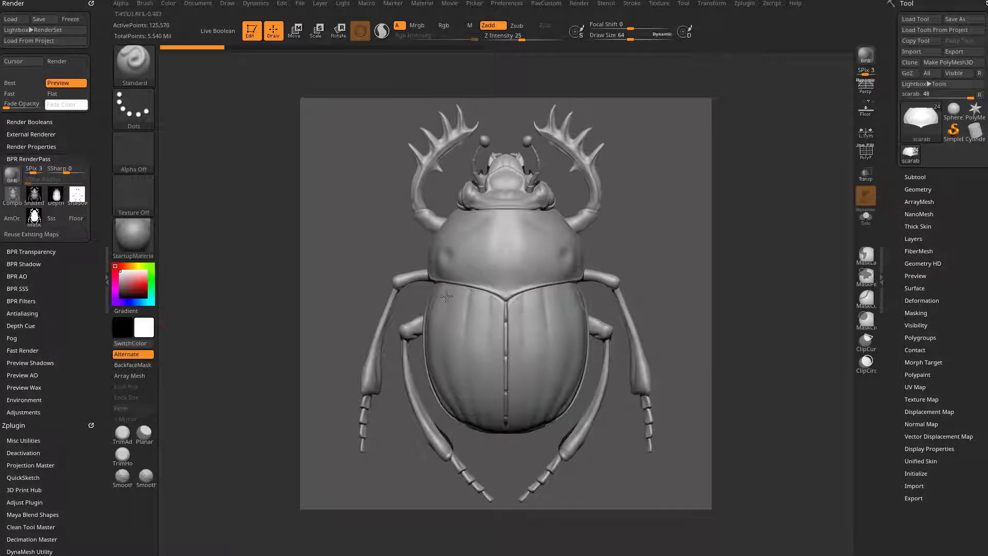
Apply BasicMaterial to the scarab and clear the Render and Zplugin palettes from the tray
click(133, 237)
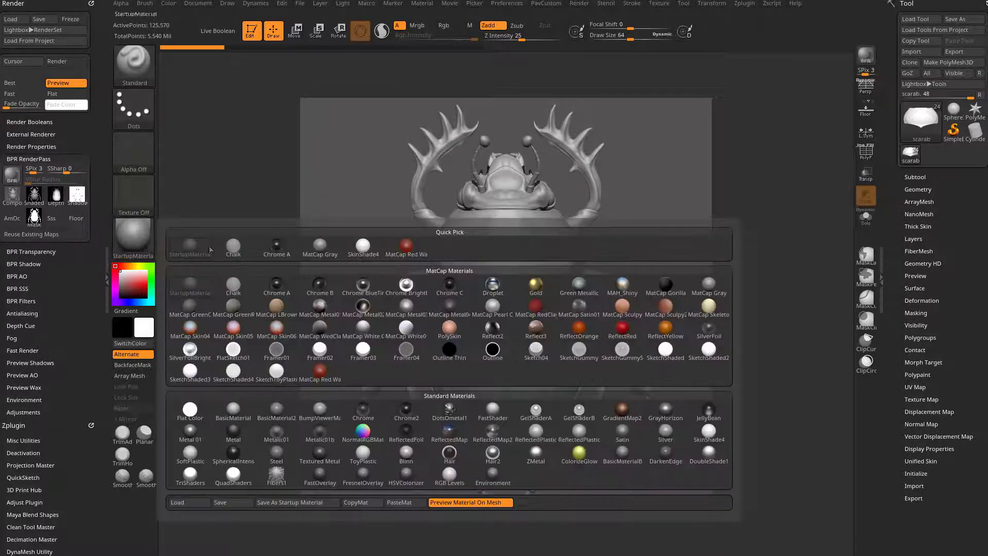
click(235, 411)
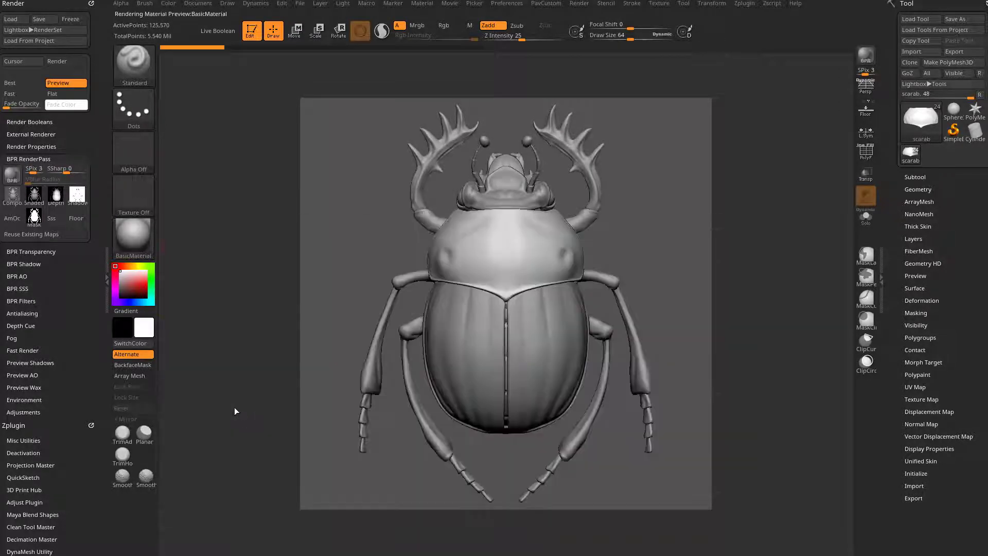
click(91, 5)
click(91, 4)
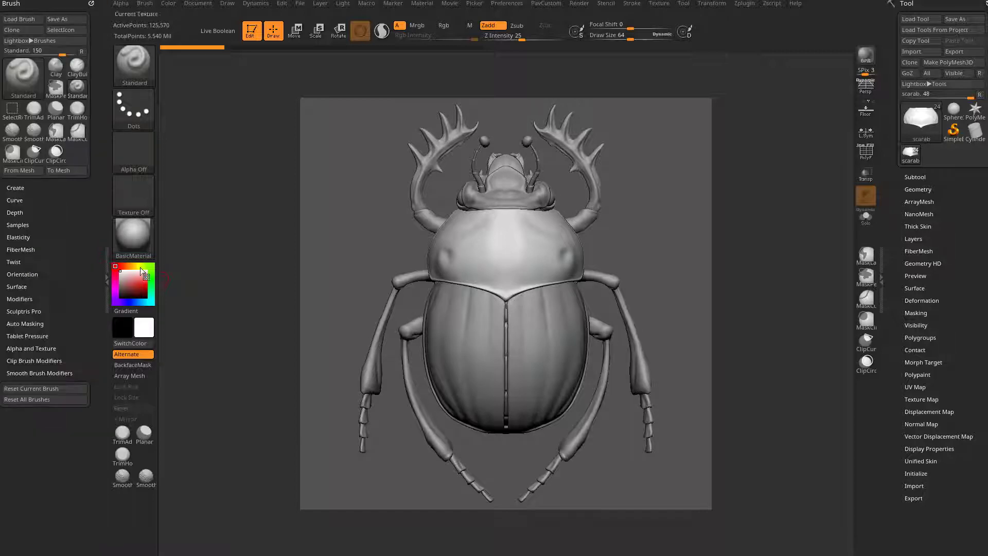
click(128, 235)
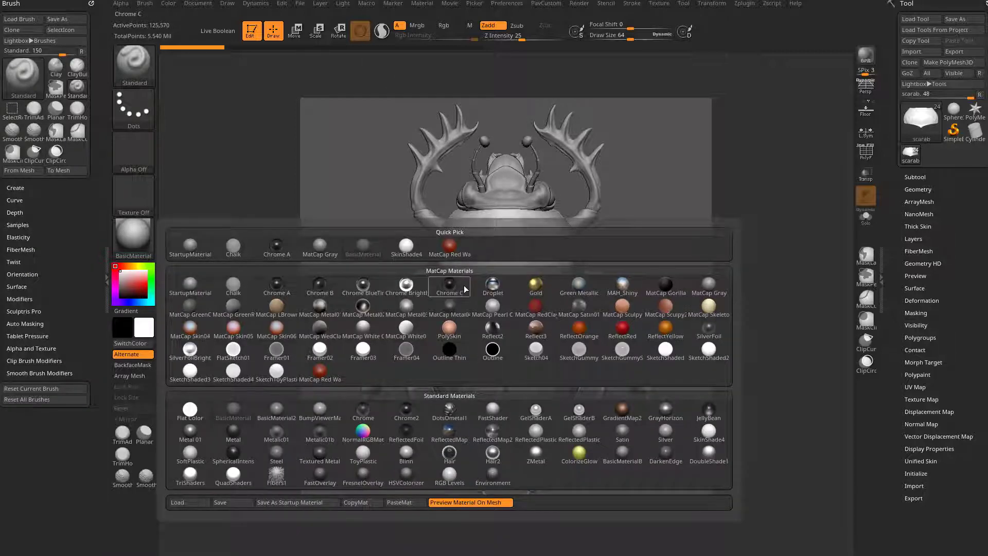
mouse_move(467, 440)
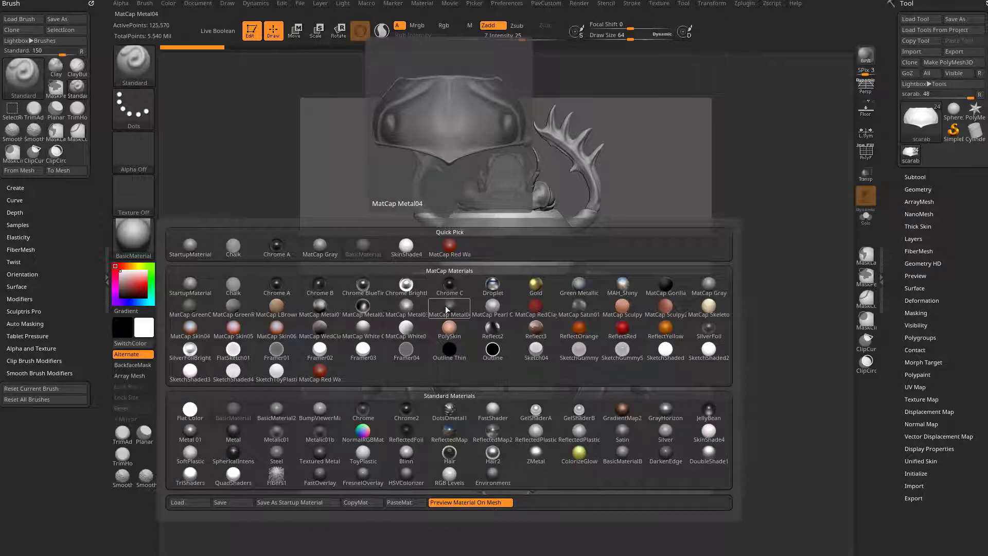
click(233, 409)
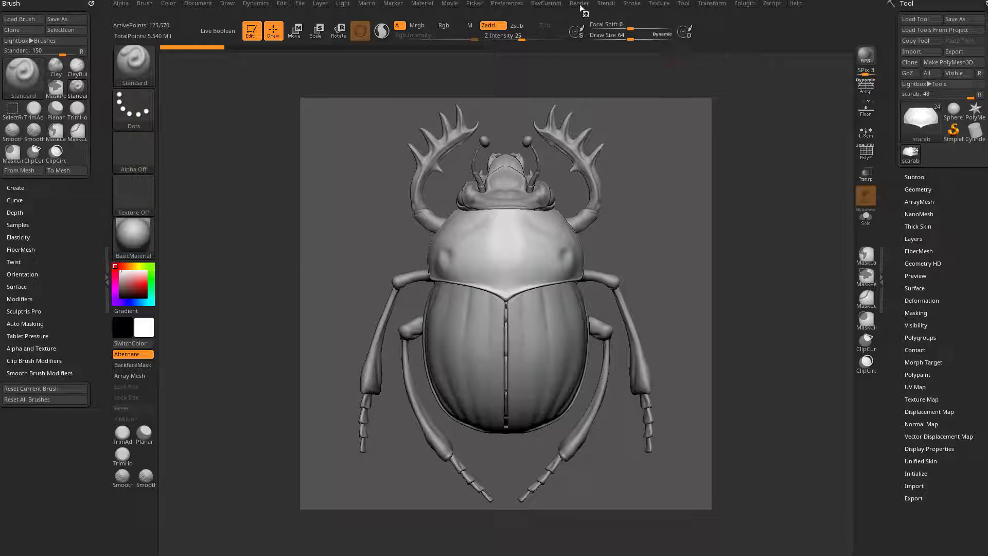
Dock the Light palette, move the light to reshade the scarab, and BPR-render it with Shift+R
click(343, 4)
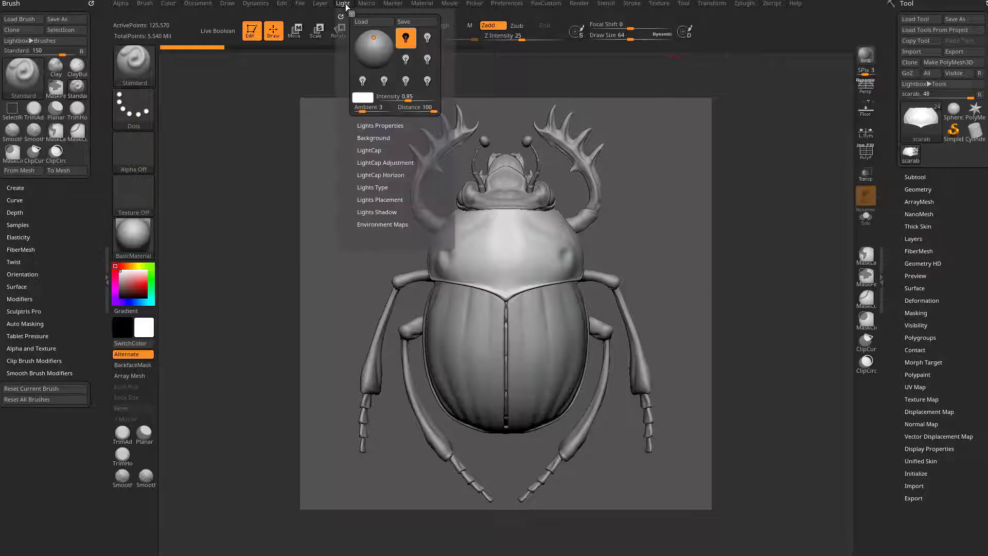
click(340, 14)
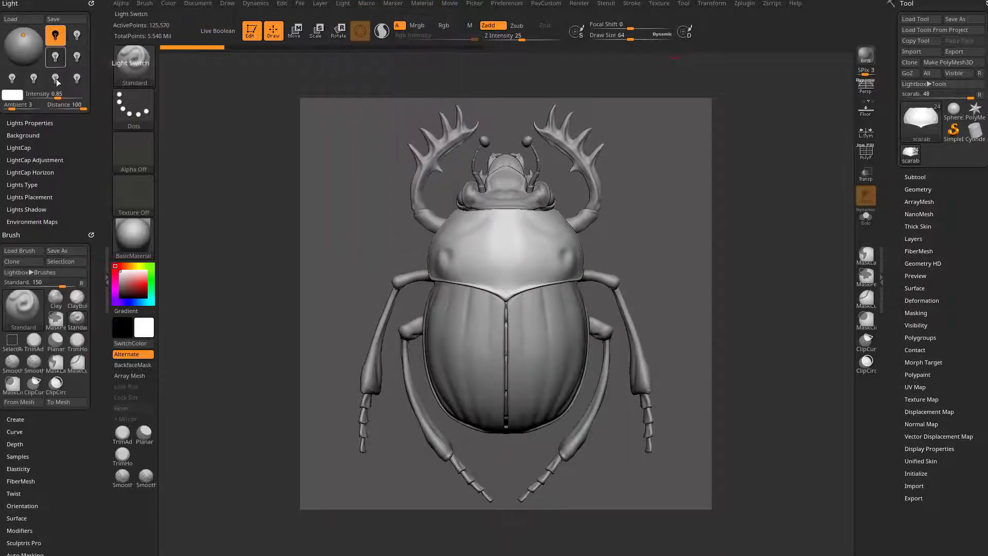
drag(23, 39, 15, 41)
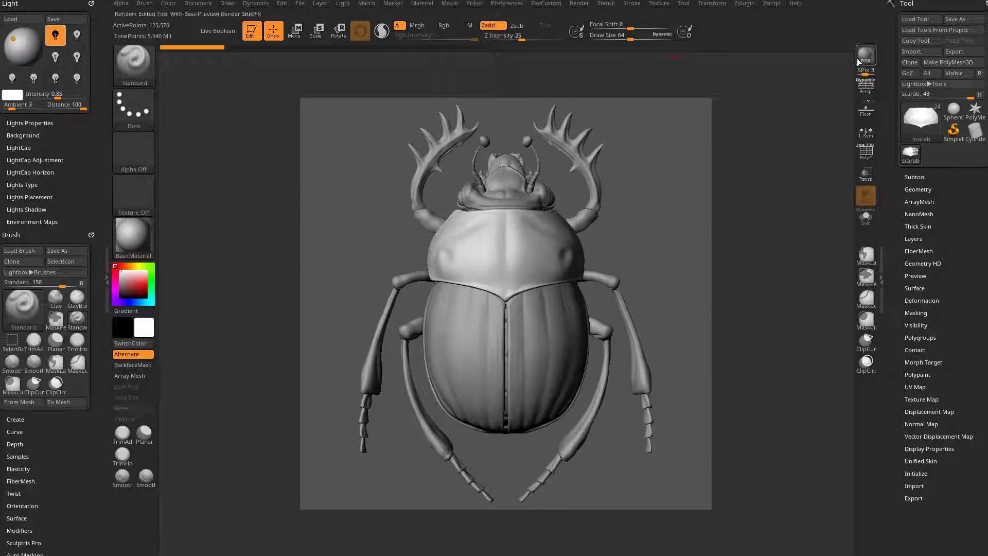
key(shift+r)
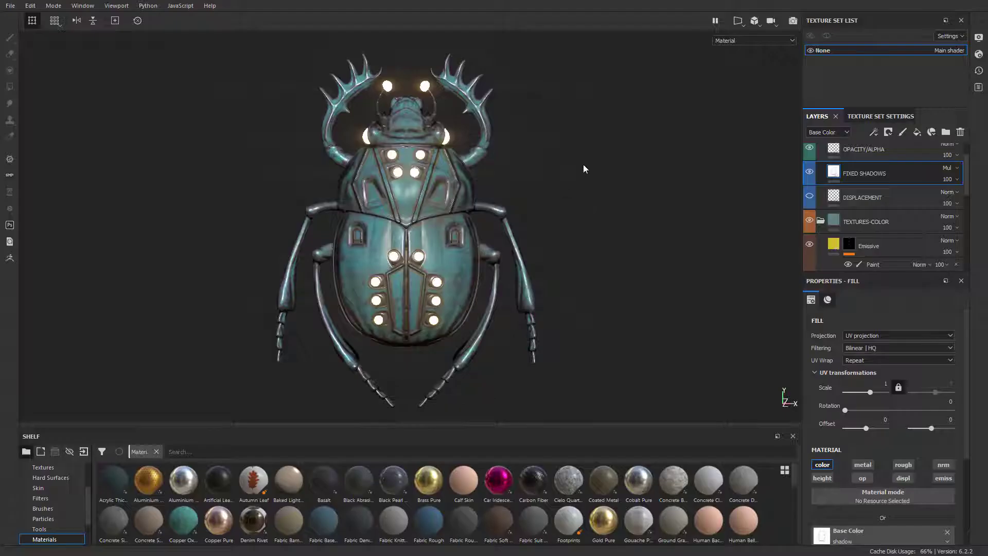
mouse_move(583, 169)
alt+mouse_down()
mouse_move(599, 136)
mouse_move(496, 227)
mouse_move(783, 154)
alt+mouse_up()
Re-enable shader displacement and tessellation, then hide the DISPLACEMENT layer
click(981, 55)
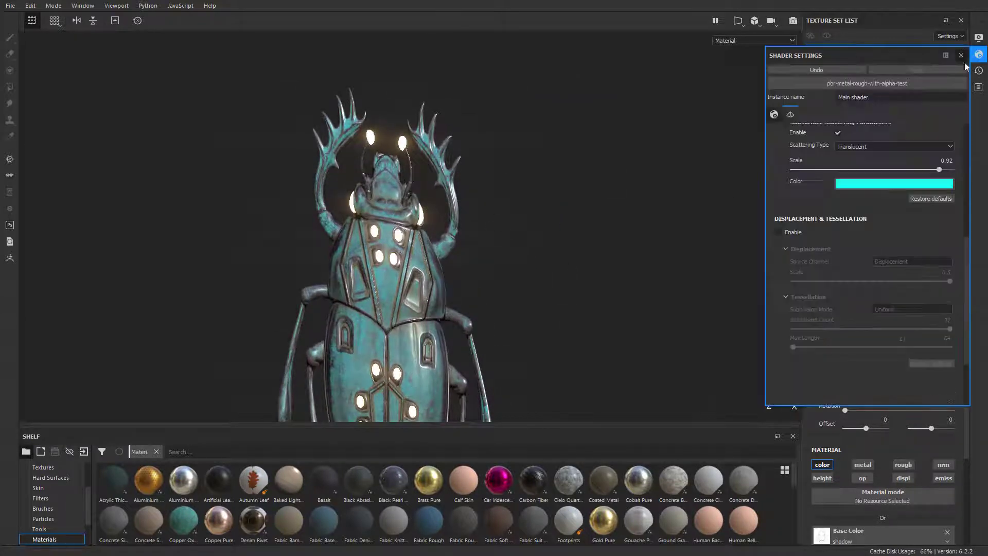
click(778, 232)
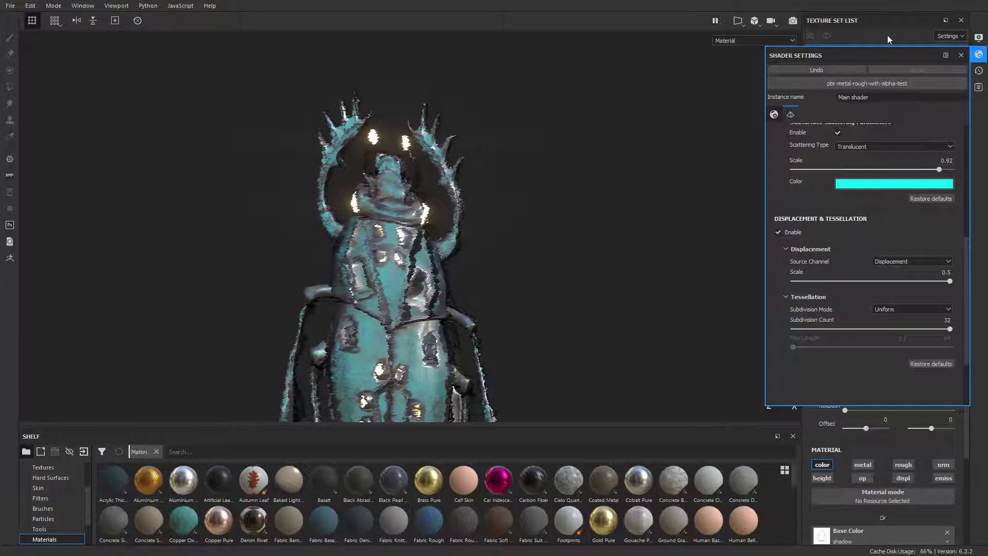
click(961, 55)
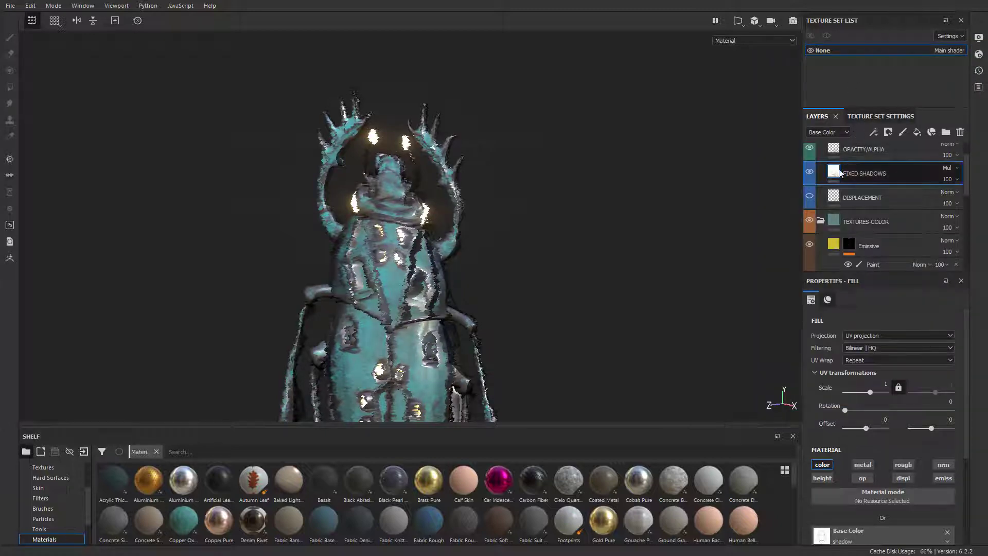
click(810, 198)
Orbit and relight the teal beetle, ending on a top-down view
alt+drag(648, 227, 718, 172)
alt+middle_drag(590, 163, 664, 191)
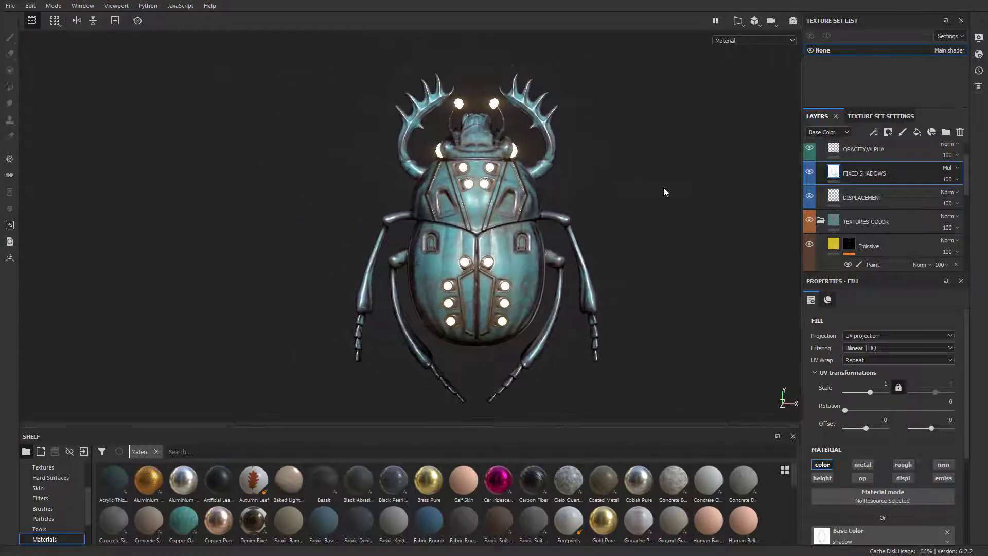
alt+right_drag(584, 196, 635, 189)
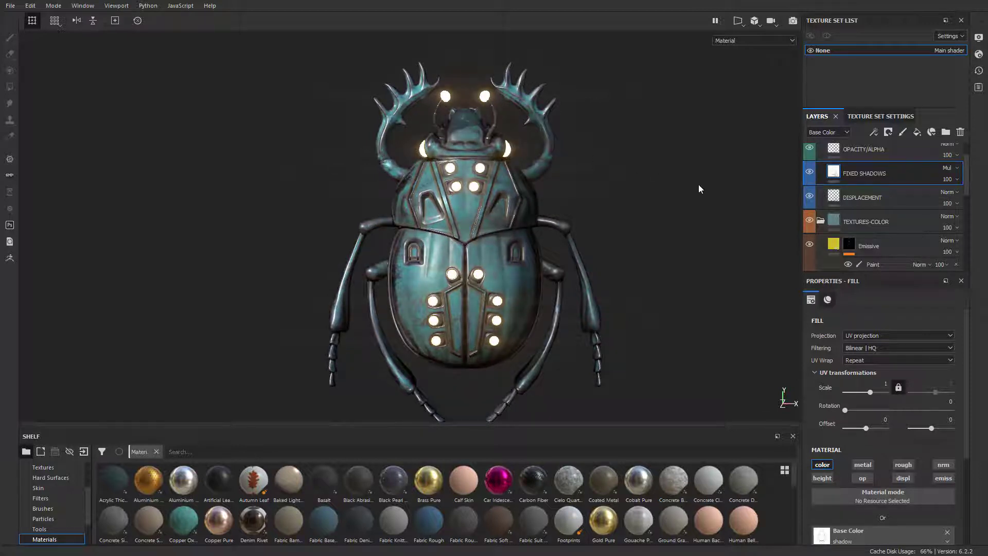
alt+drag(699, 195, 561, 93)
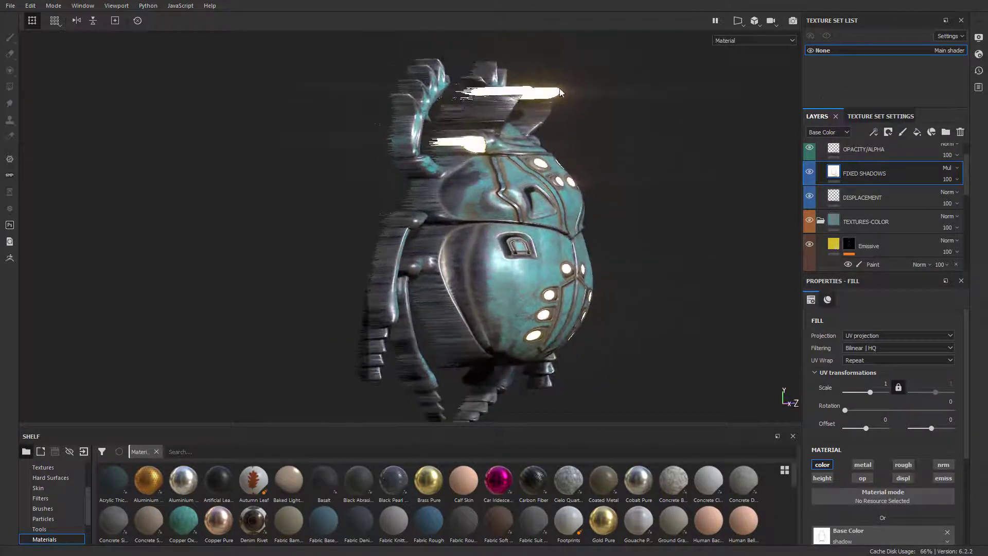
alt+drag(623, 157, 602, 162)
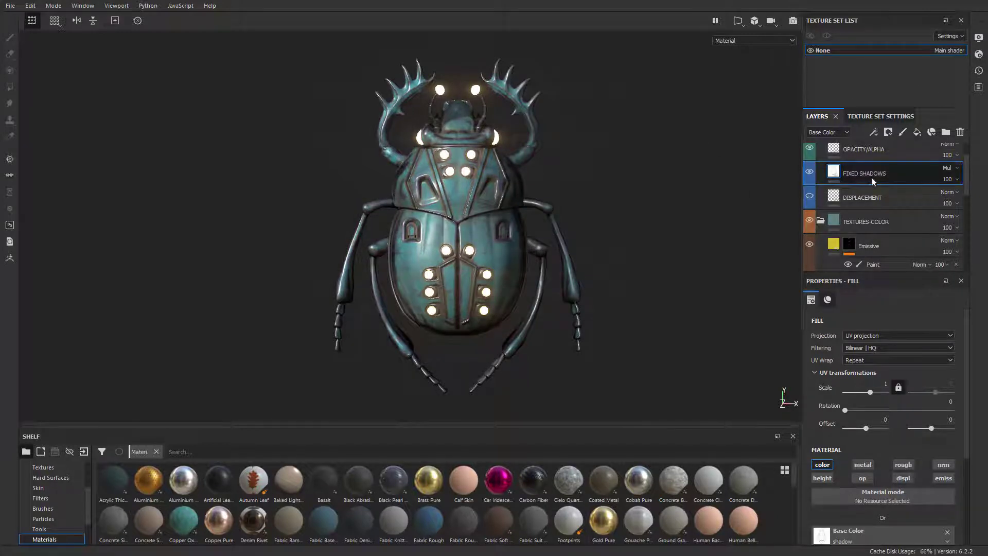
Disable shader displacement and tessellation and rotate the environment light around the beetle
click(980, 54)
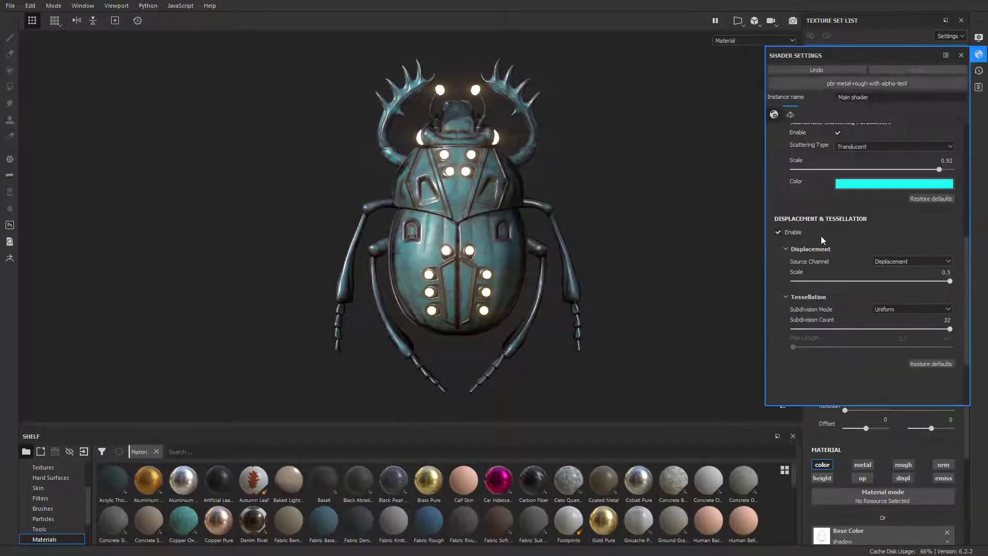
click(788, 232)
mouse_move(623, 180)
shift+right_down()
mouse_move(568, 181)
mouse_move(627, 170)
mouse_move(609, 177)
mouse_move(631, 178)
mouse_move(624, 184)
mouse_move(592, 185)
mouse_move(646, 184)
mouse_move(592, 188)
mouse_move(620, 186)
mouse_move(610, 186)
shift+right_up()
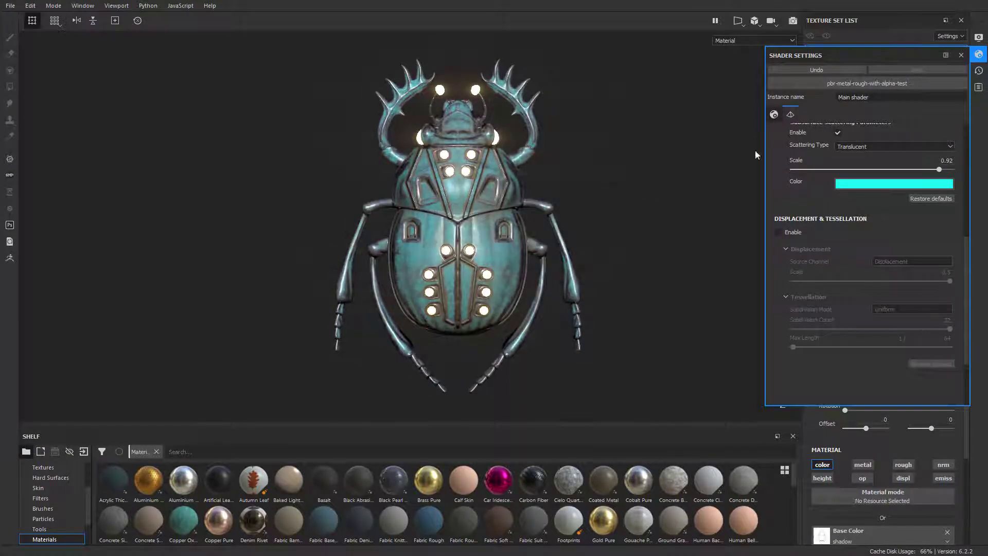
click(961, 55)
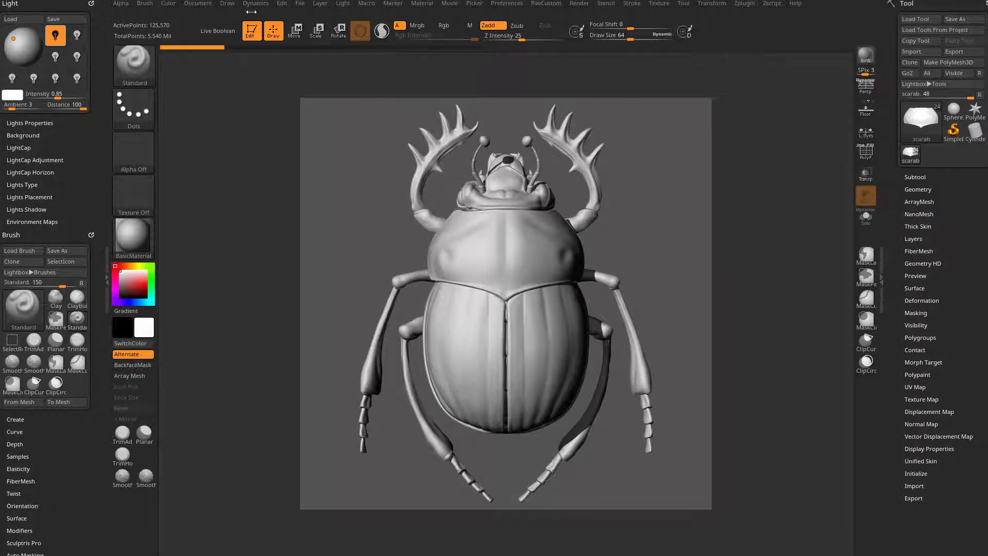
Switch to the ZAppLink Cust1 view and save the stored camera views to a file
click(200, 6)
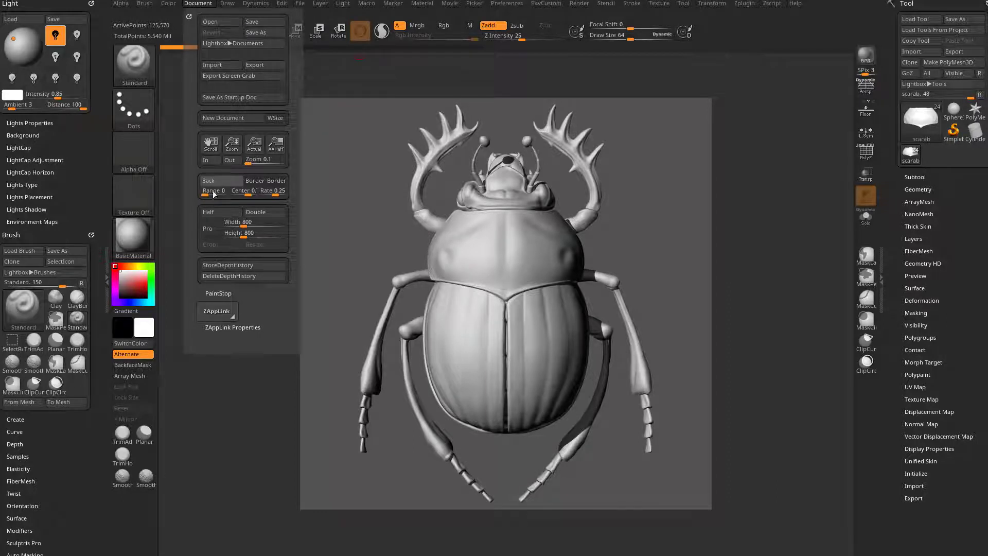
click(233, 327)
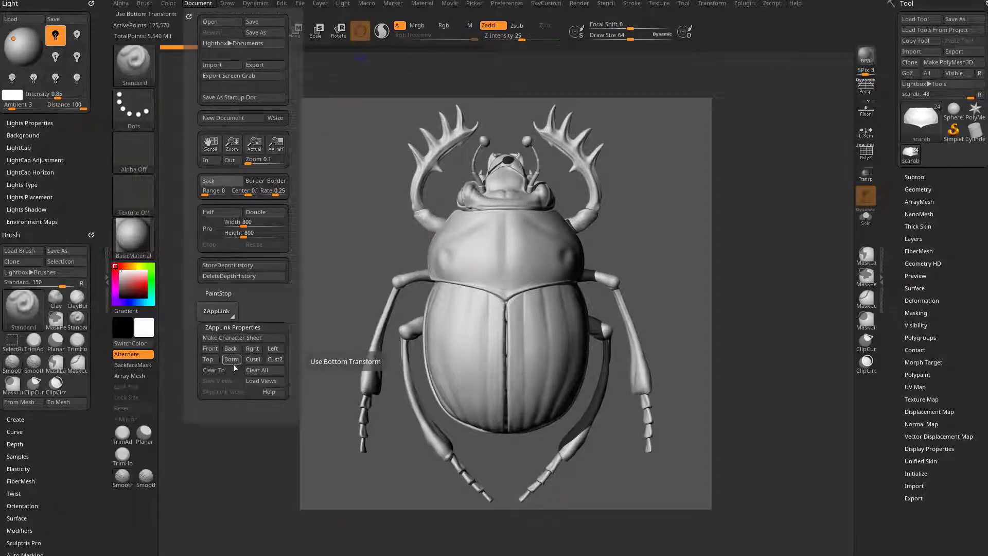
click(254, 359)
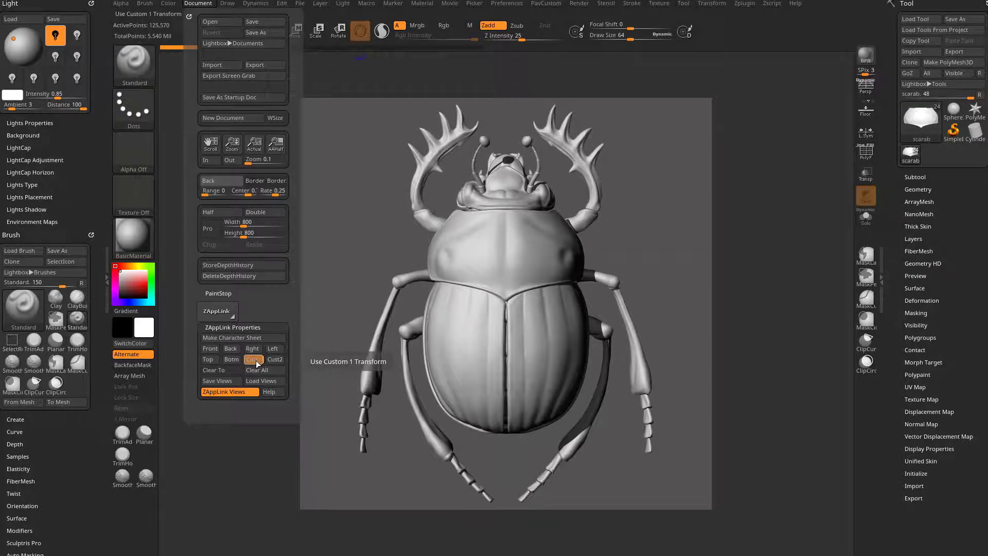
click(227, 3)
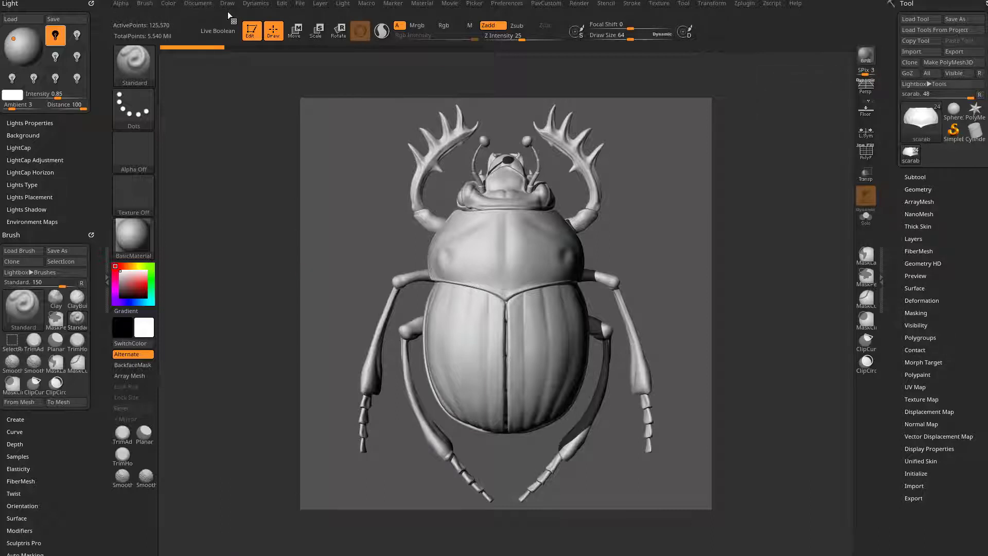
click(201, 4)
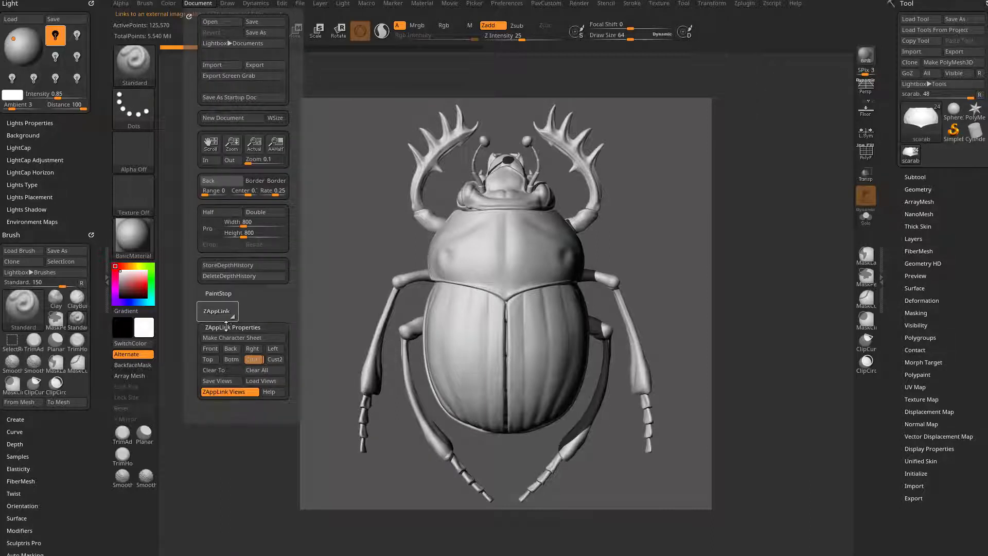
click(226, 393)
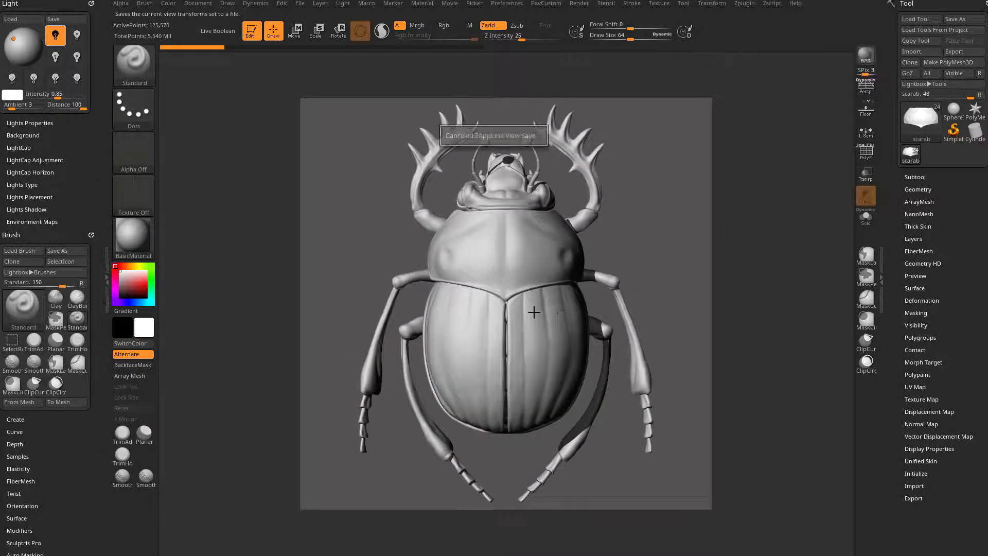
After rotating the scarab, restore the Cust1 top-down view and render it with BPR
drag(692, 195, 581, 177)
click(203, 5)
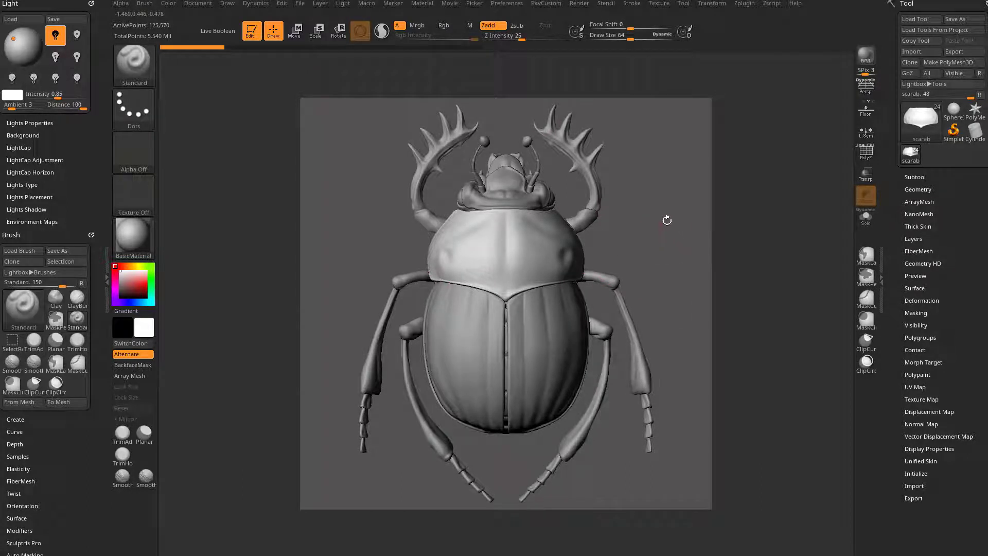
drag(674, 215, 600, 249)
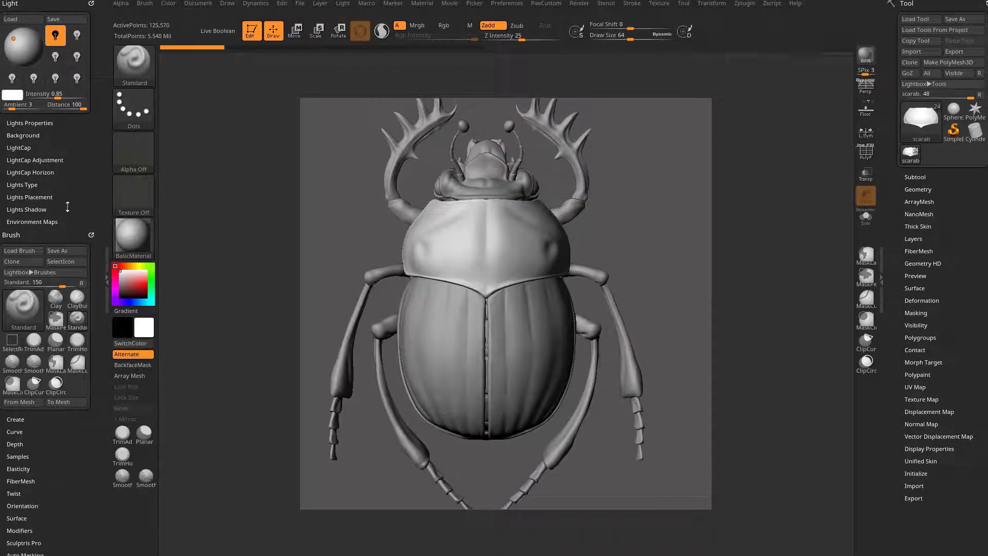
click(204, 5)
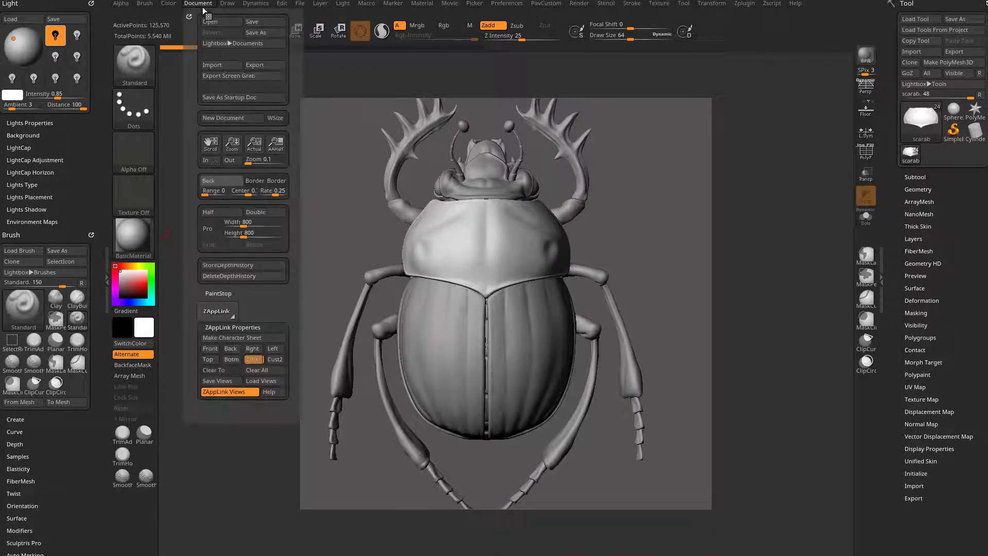
click(253, 360)
click(865, 55)
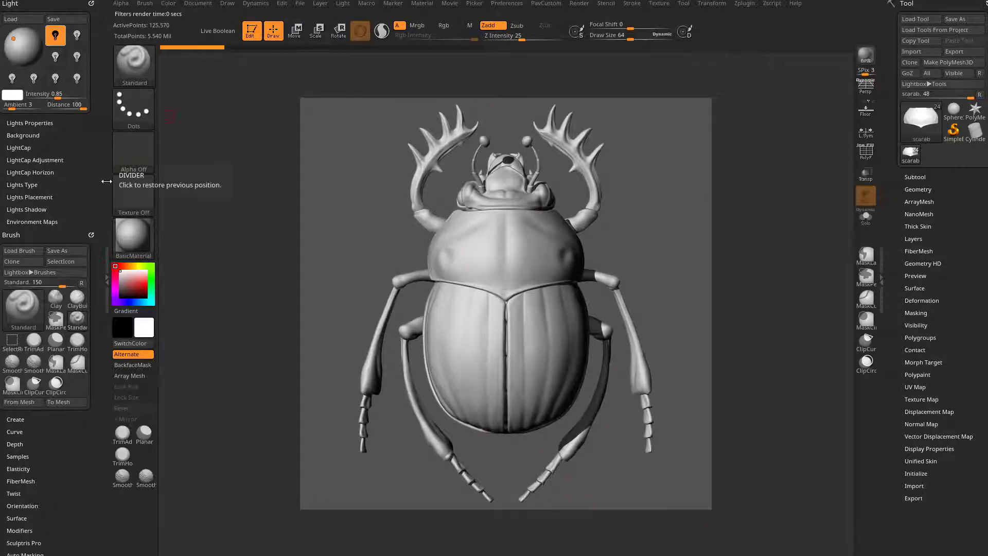
click(578, 4)
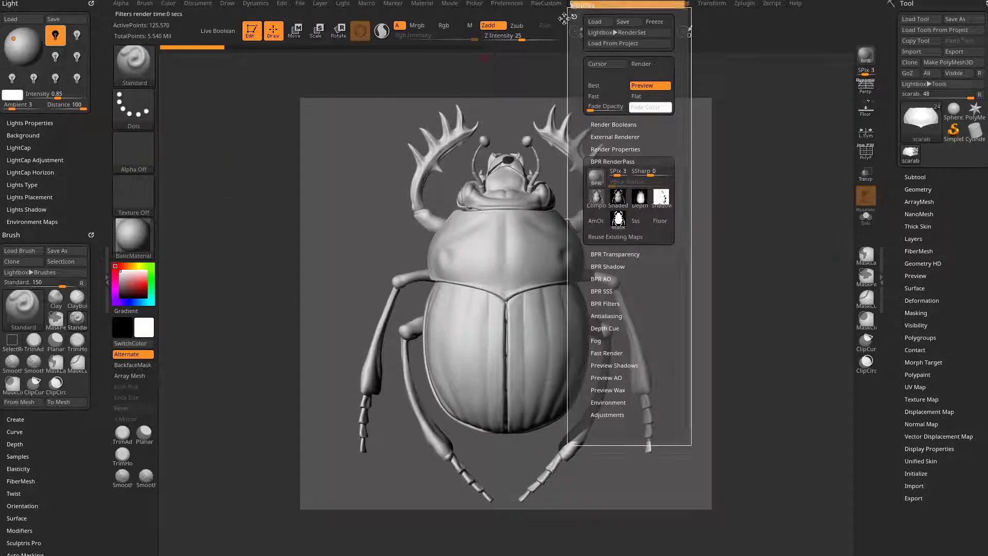
Dock the Render palette and lower the BPR Shadow angle from about 21 to 5.29, re-rendering
click(575, 16)
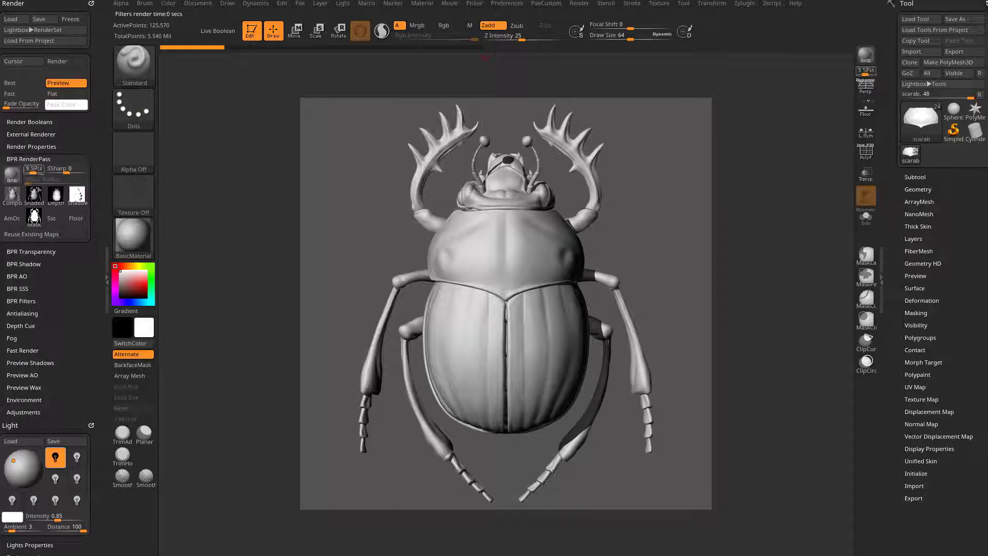
click(28, 264)
scroll(96, 258, down, 3)
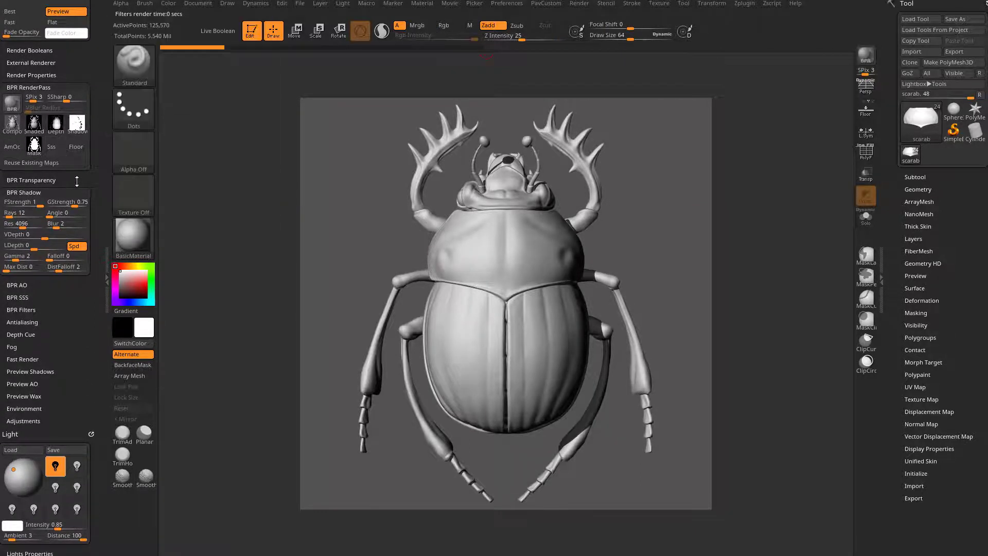
click(58, 214)
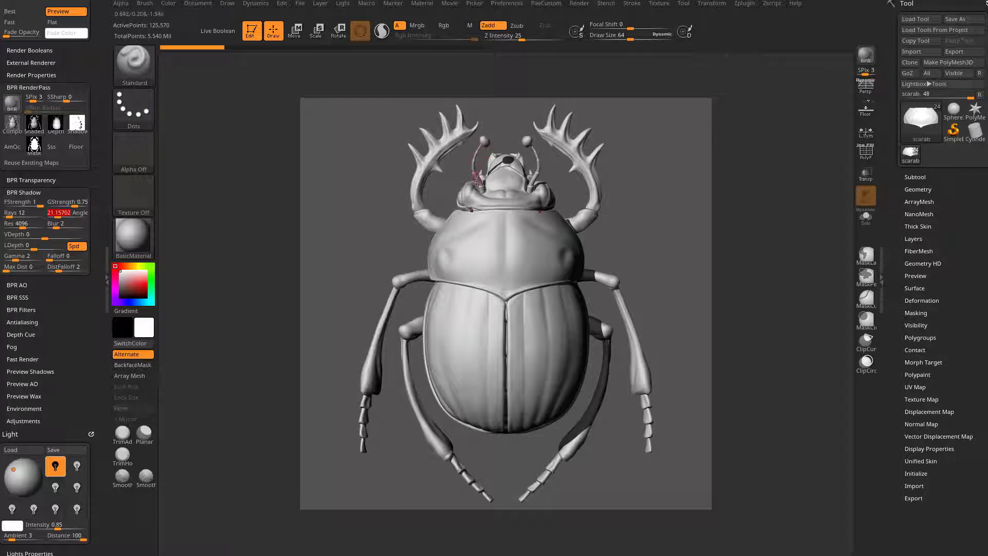
click(865, 56)
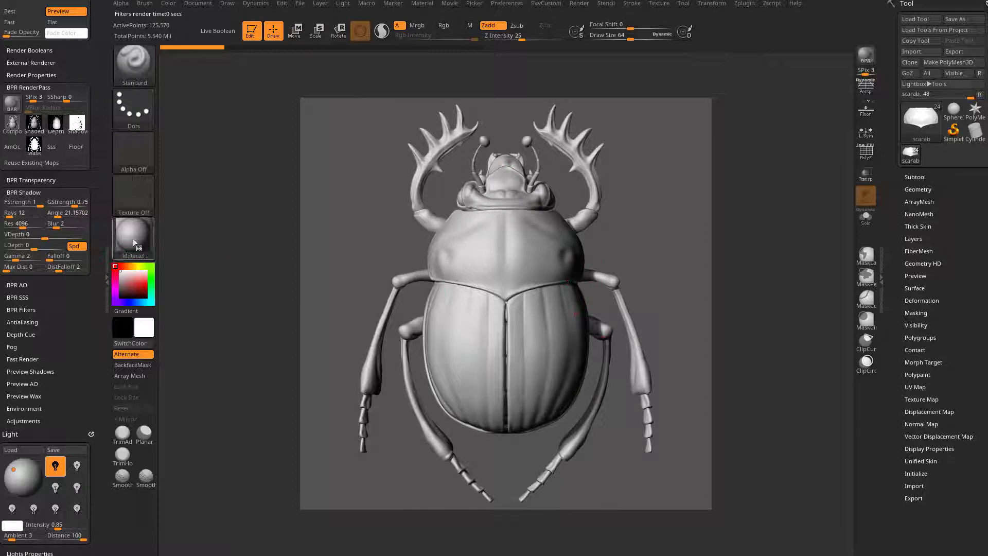
drag(64, 213, 52, 218)
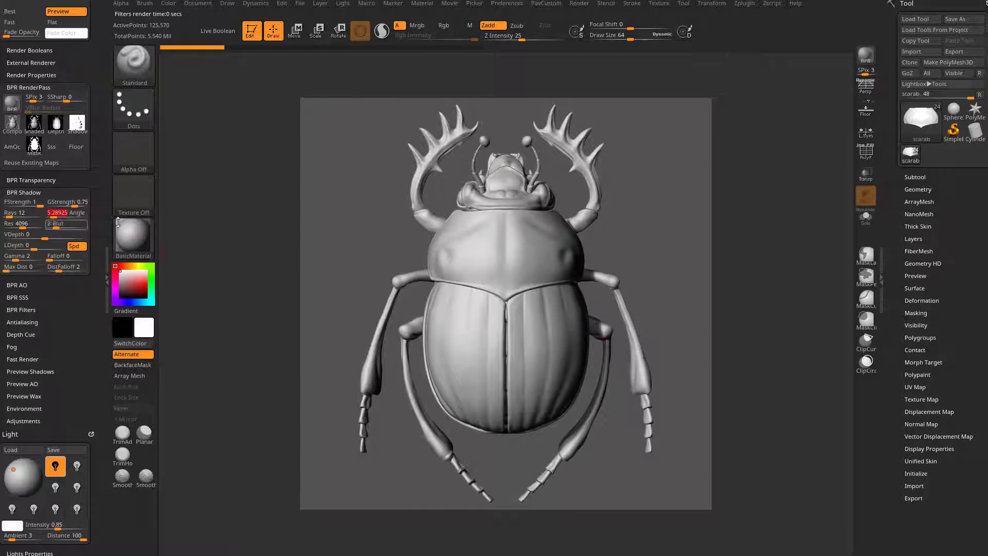
click(866, 55)
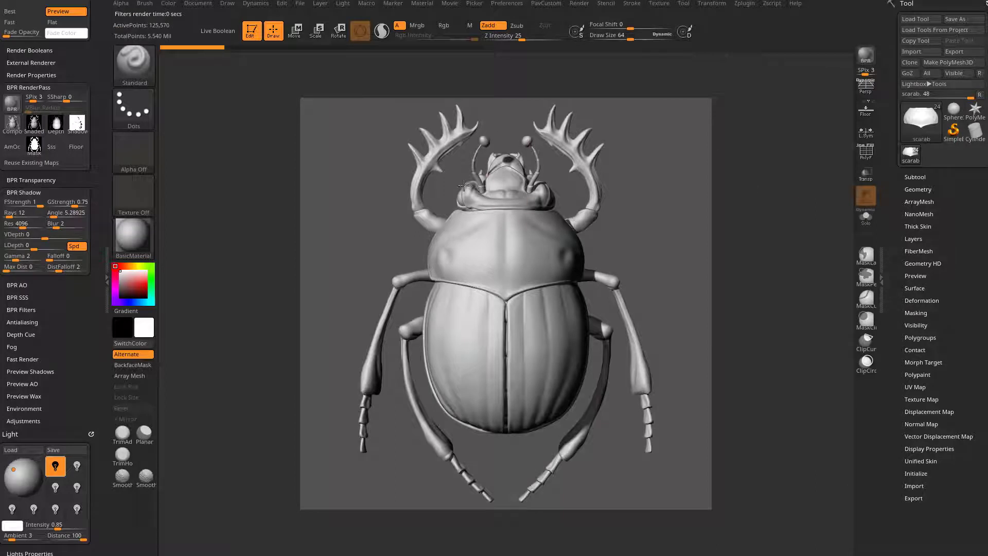
Set BPR Shadow Rays to 67 and re-render the scarab
click(20, 213)
text(67)
key(Return)
click(867, 55)
Create a PainterLightAndShadow folder in Compositing and save the shadow render there as NewShadow.psd
click(79, 124)
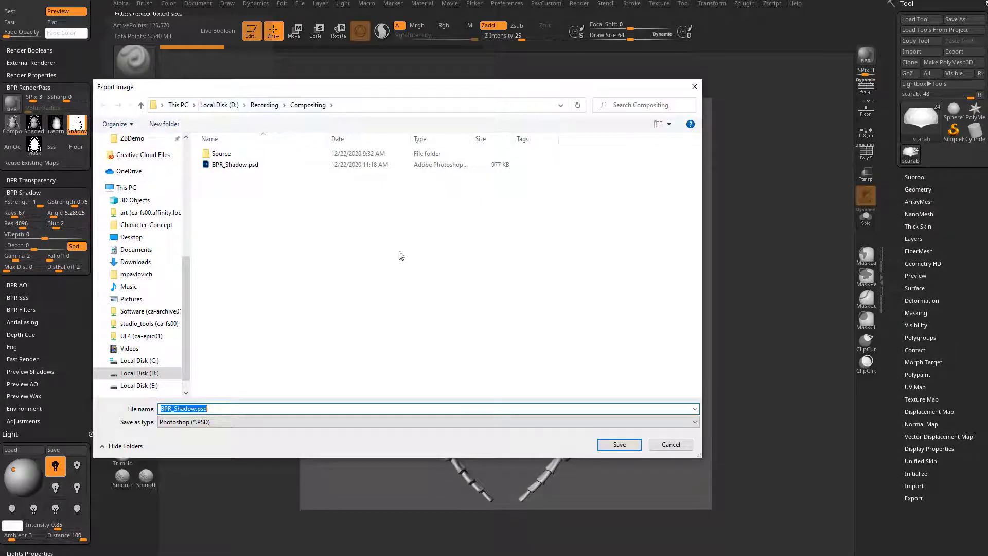
right_click(283, 271)
mouse_move(371, 414)
click(437, 418)
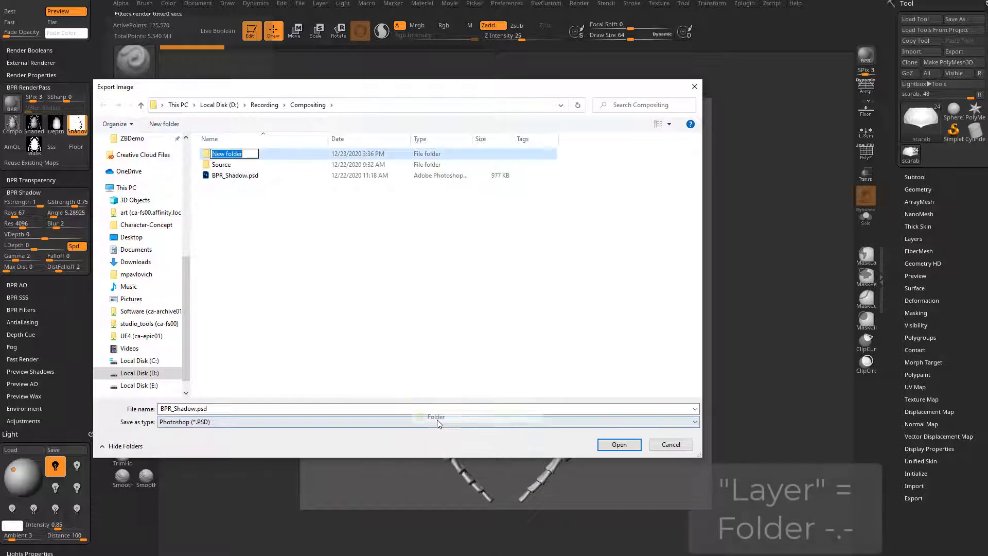
text(Painter)
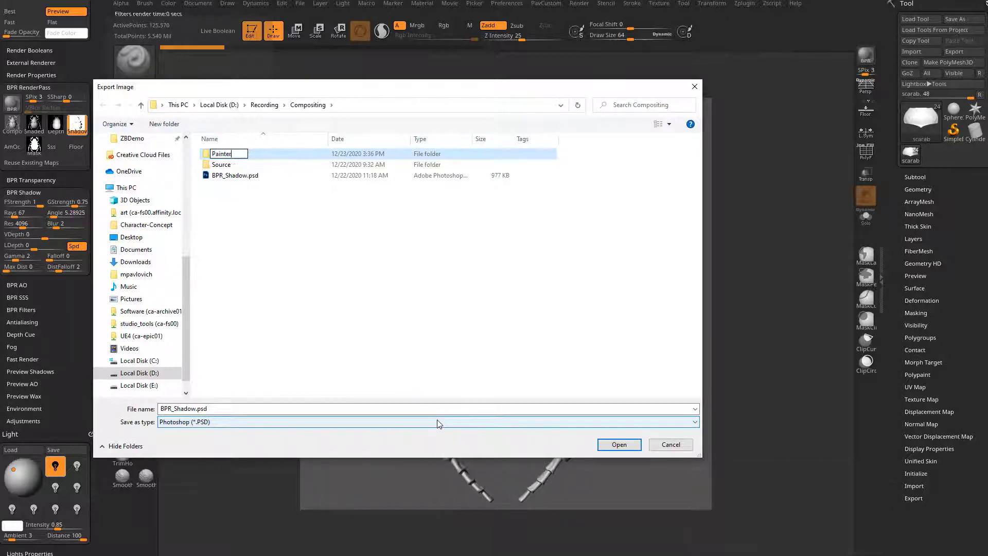
text(LightAndShadow)
key(Return)
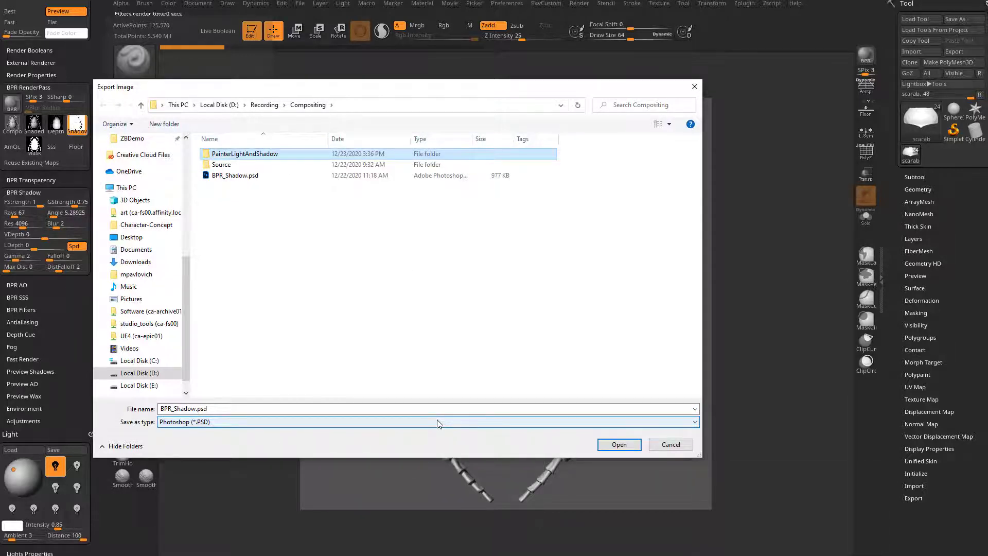
double_click(263, 154)
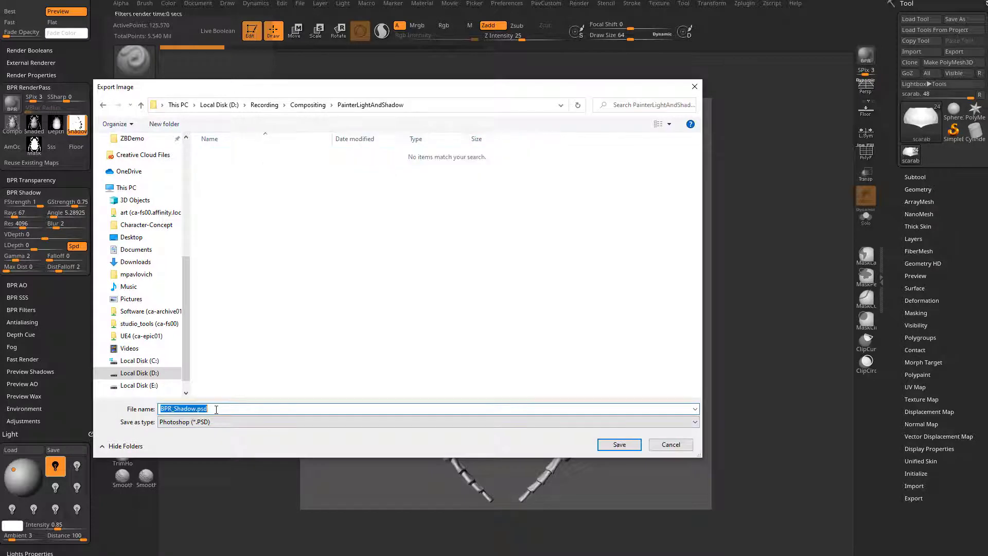
text(NewShadow)
click(629, 447)
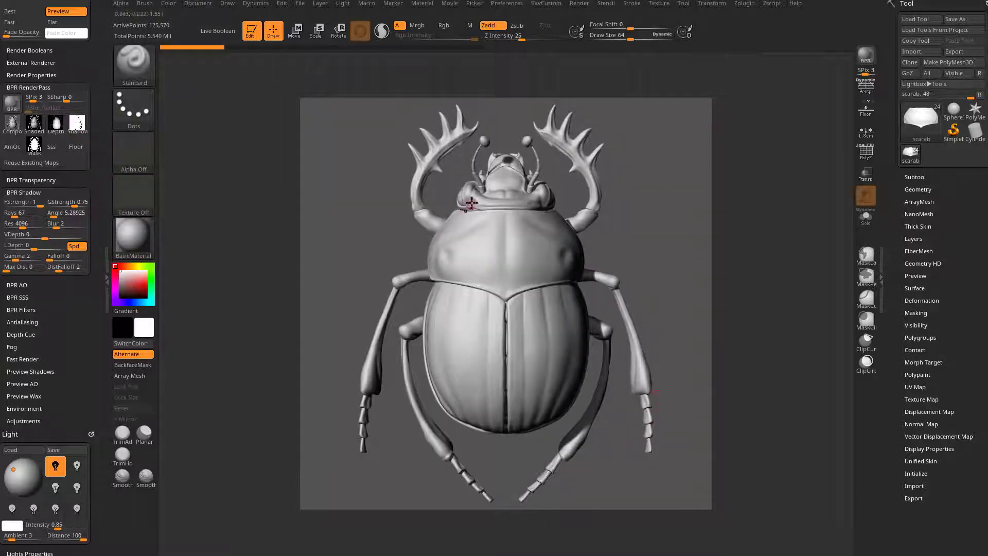
mouse_move(83, 129)
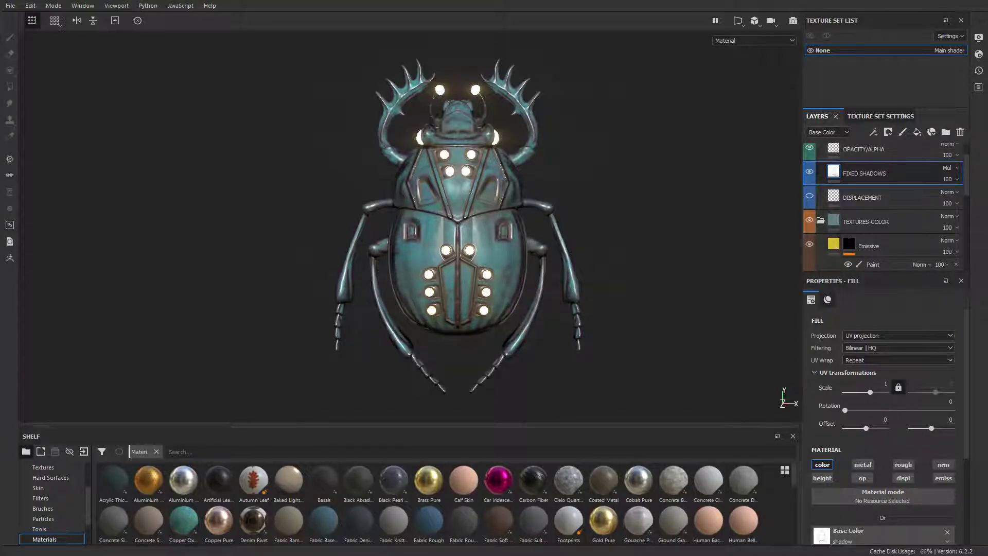
Import NewShadow.psd from the PainterLightAndShadow folder as a texture into the scarab project
drag(555, 555, 552, 234)
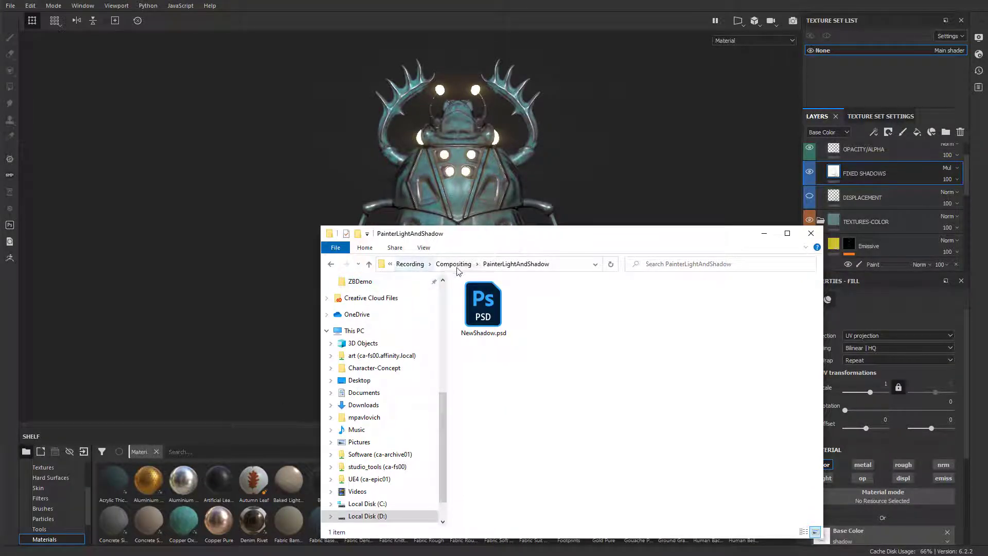
click(572, 262)
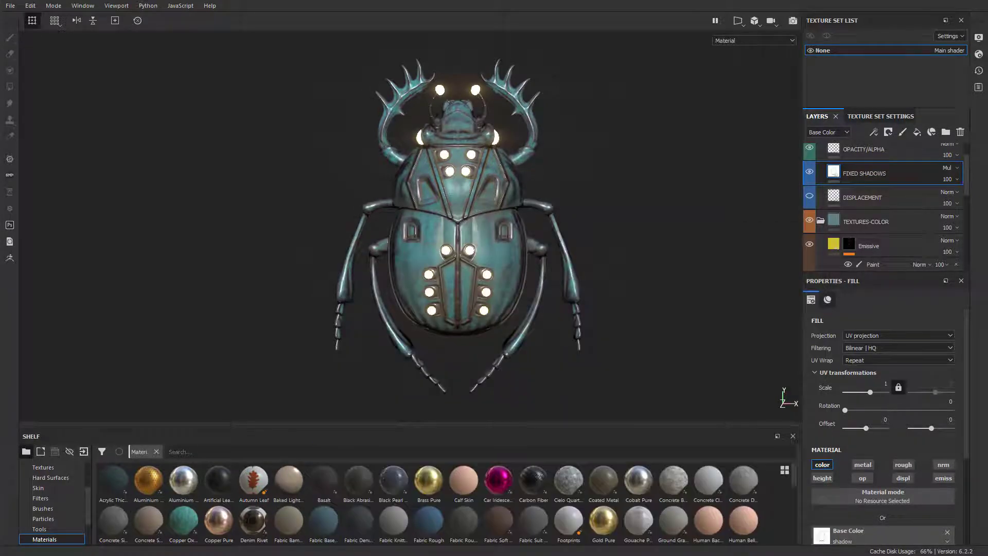
drag(729, 507, 434, 511)
click(634, 173)
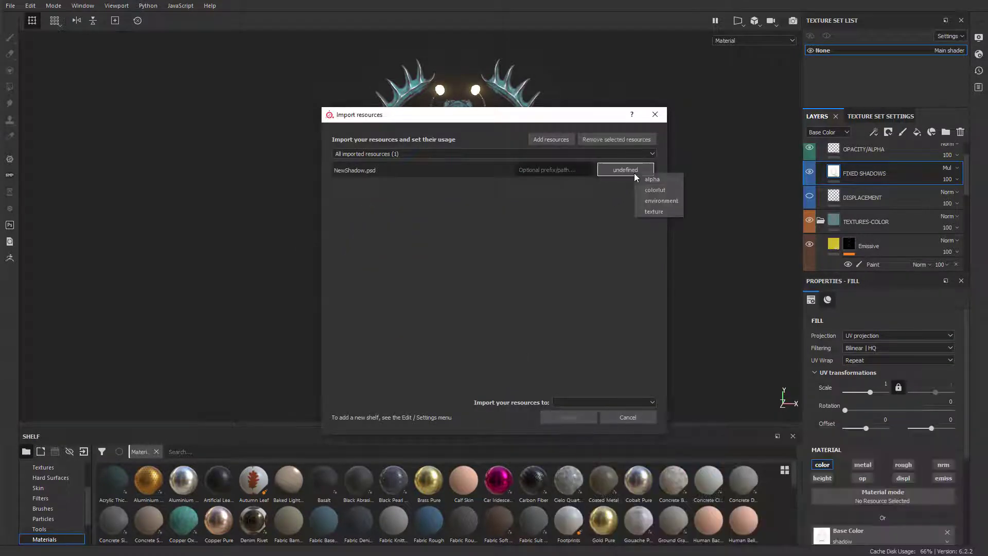
click(651, 211)
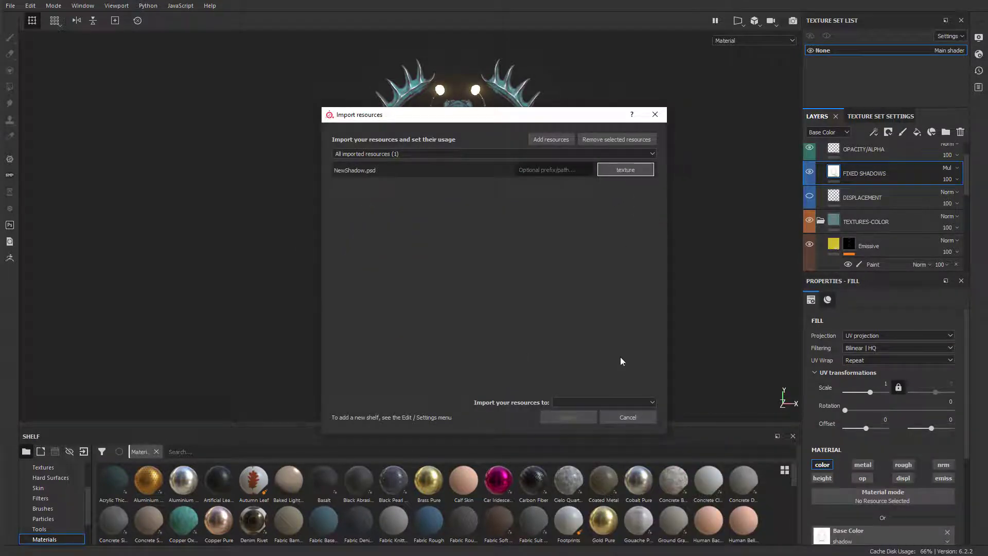
click(624, 400)
click(601, 418)
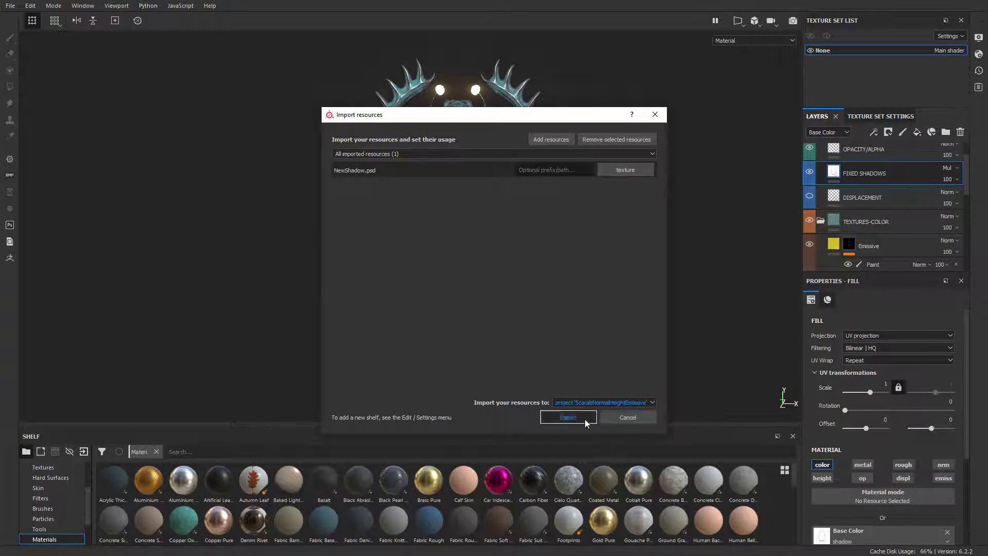
click(585, 419)
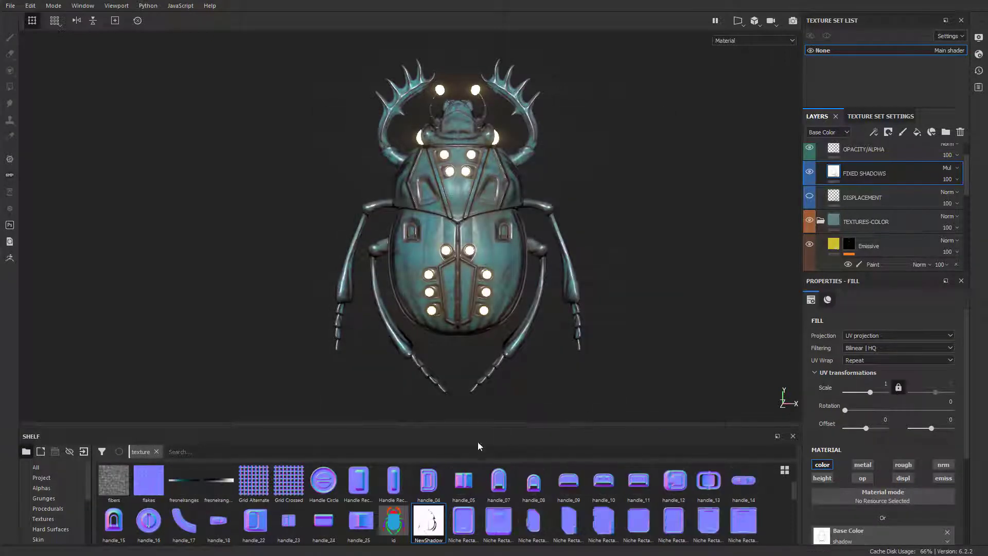
Add a fill layer above FIXED SHADOWS and name it NewShadow
click(59, 479)
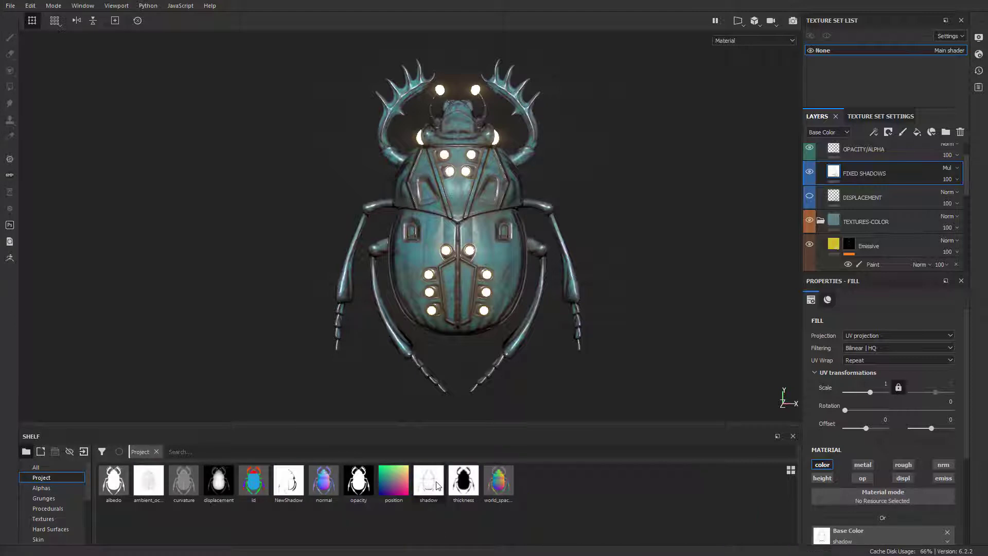
mouse_move(291, 493)
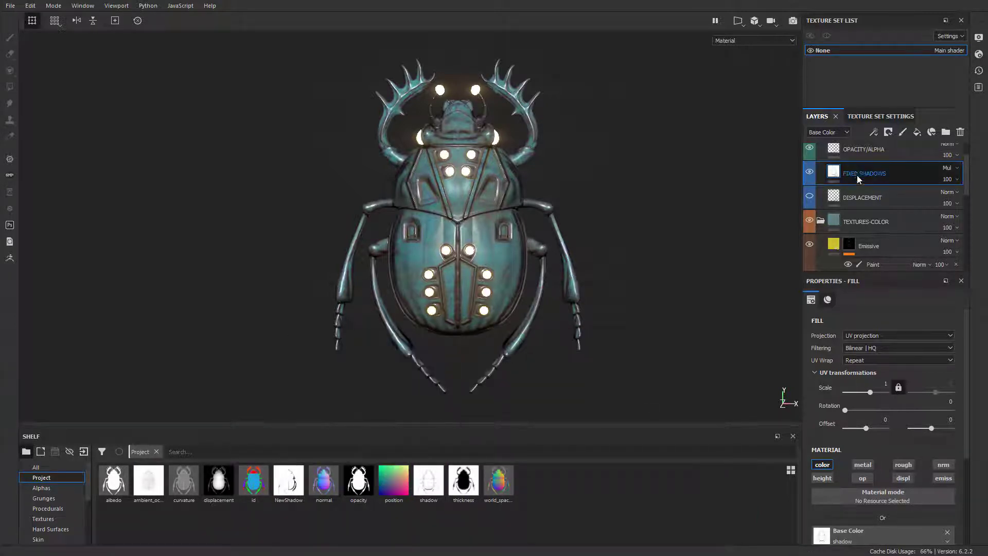
click(828, 299)
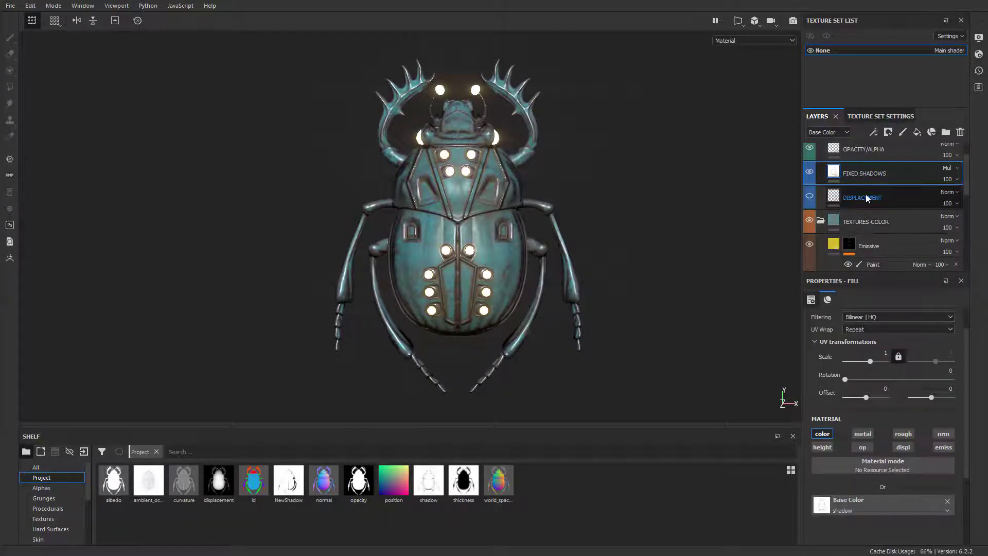
scroll(869, 192, up, 1)
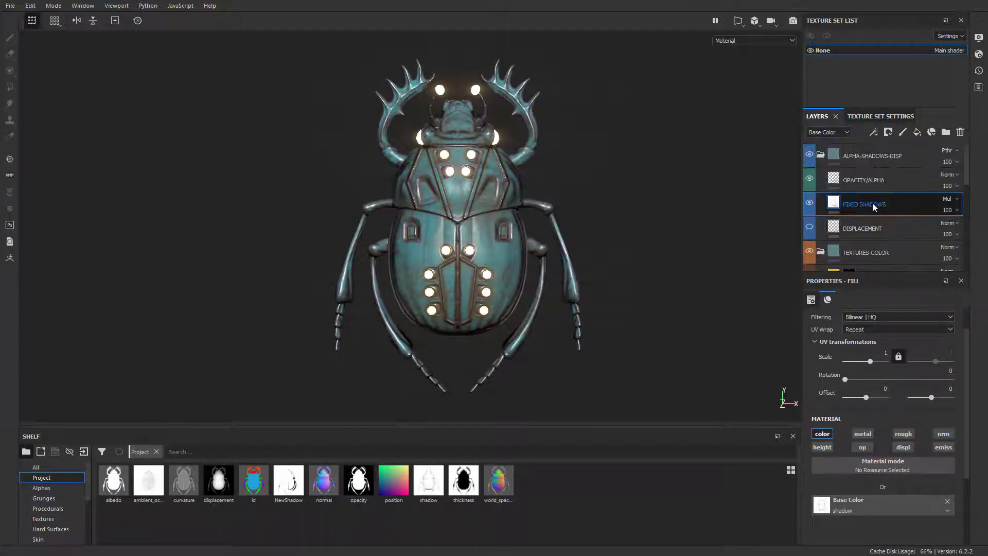
click(917, 132)
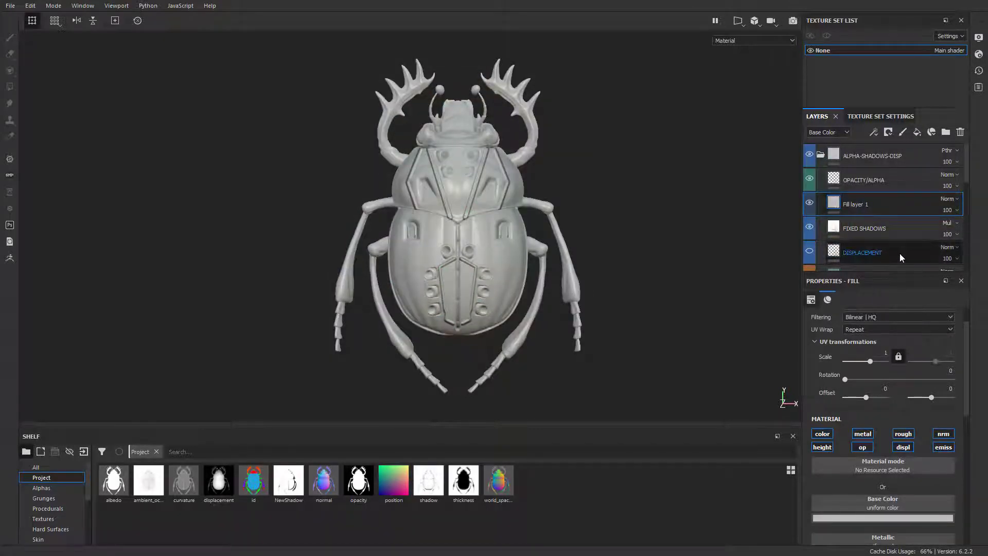
double_click(858, 205)
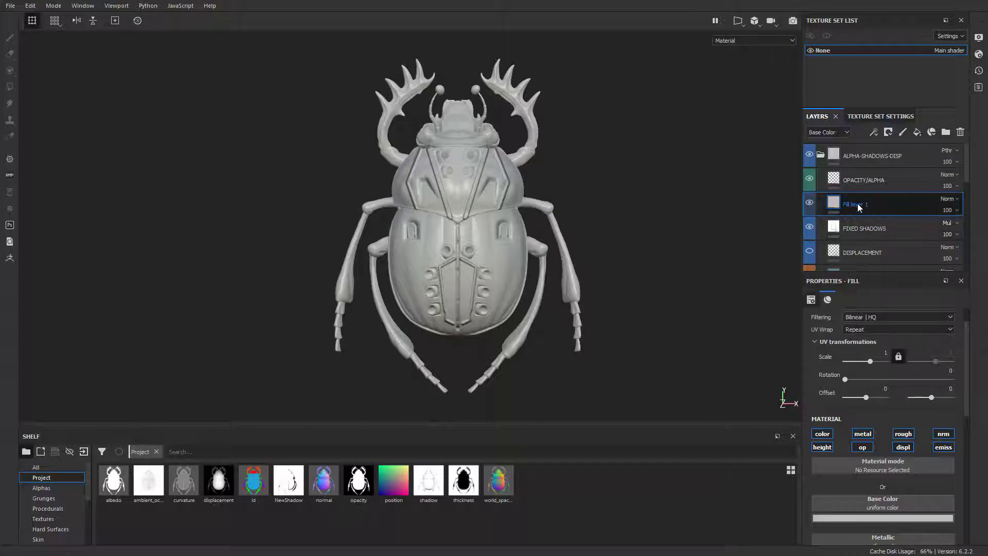
text(NewShadow)
key(Return)
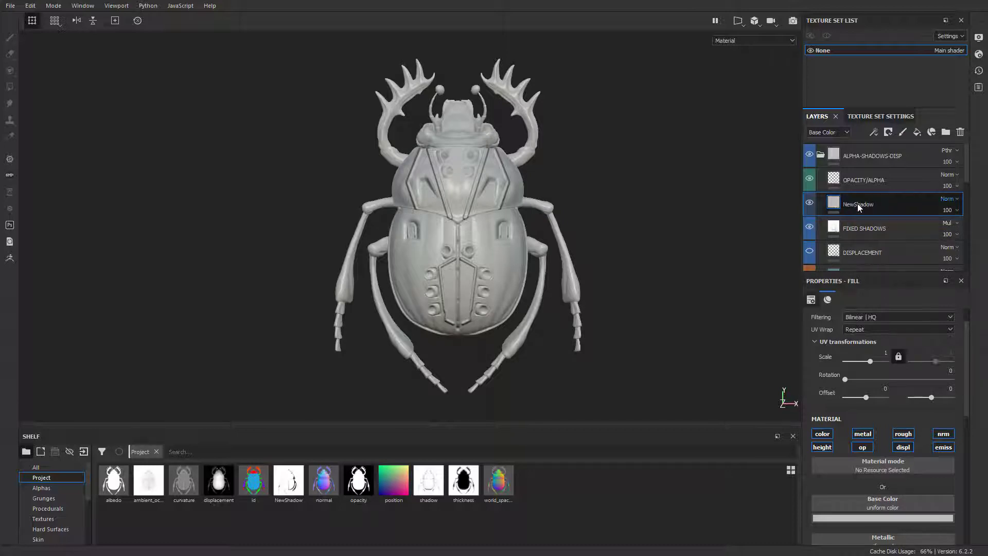
Turn off all channels except color and use the NewShadow texture as the base colour
click(828, 450)
click(866, 448)
click(867, 436)
click(901, 436)
click(902, 448)
click(937, 447)
click(943, 434)
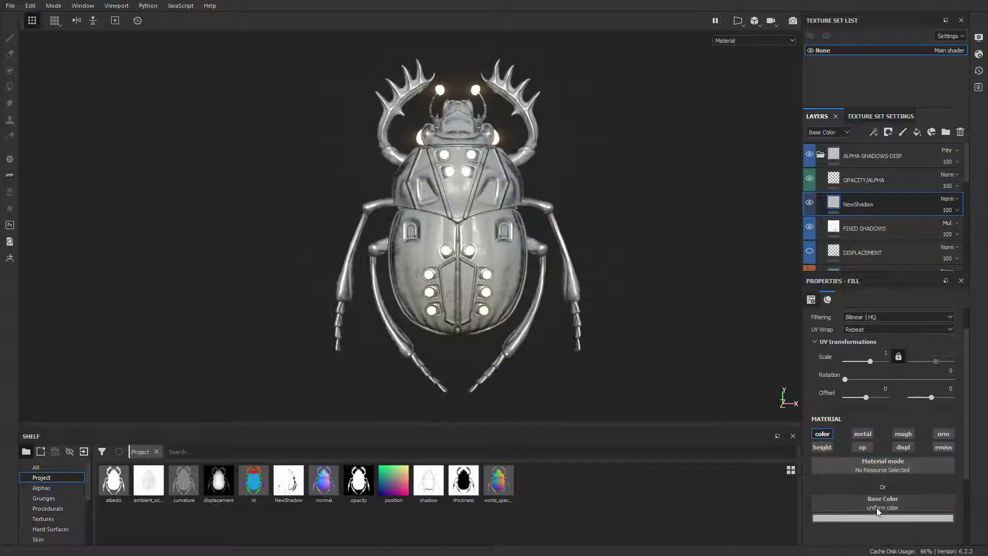
drag(286, 481, 860, 504)
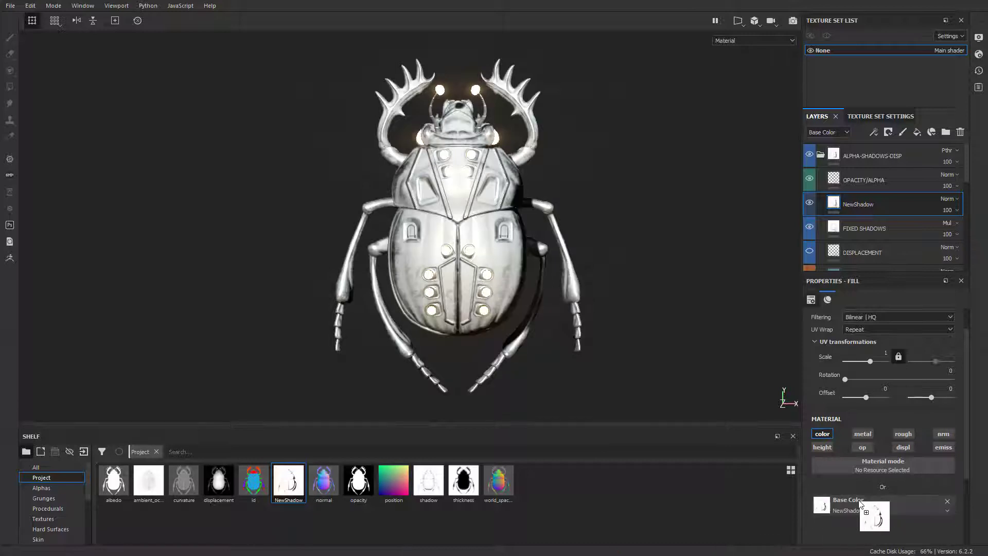
Toggle the NewShadow layer off and on to compare, keeping Base Color as the displayed channel
click(811, 203)
click(811, 203)
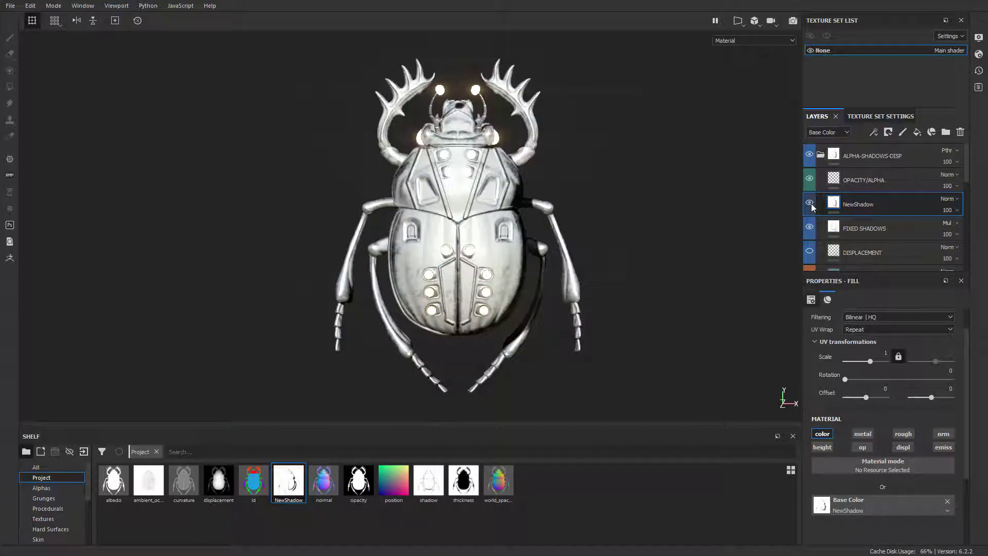
click(826, 134)
click(827, 136)
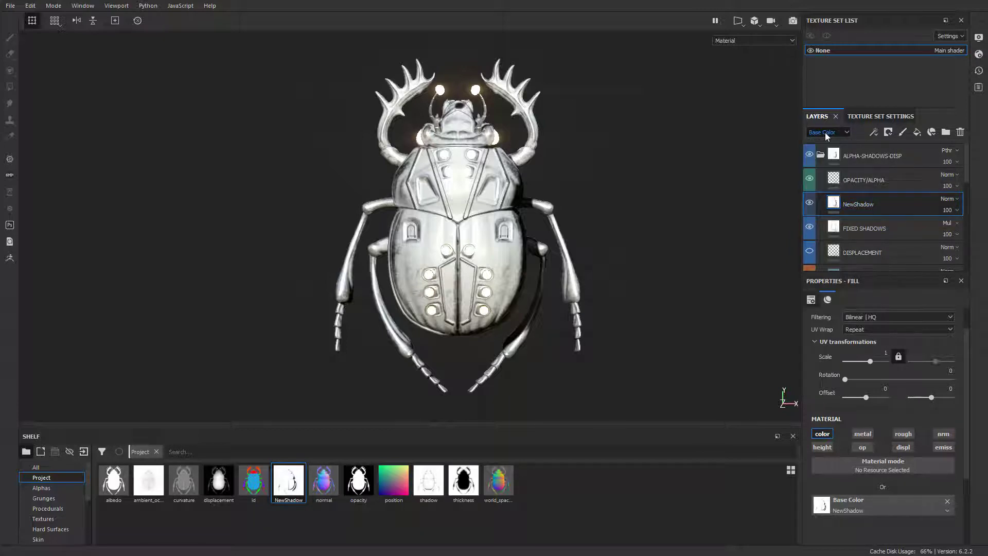
Set the NewShadow layer's blend mode to Multiply and toggle its visibility to compare
click(957, 200)
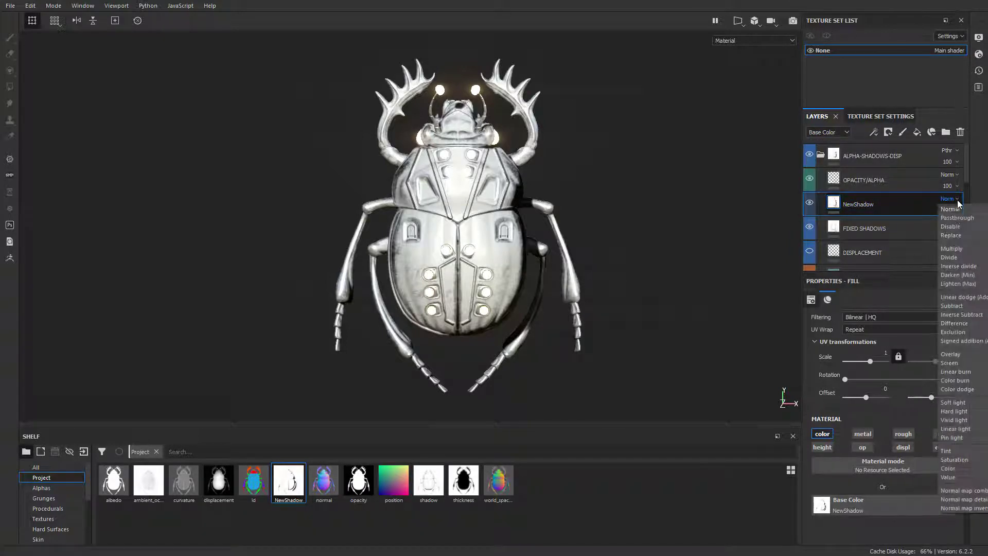
click(963, 250)
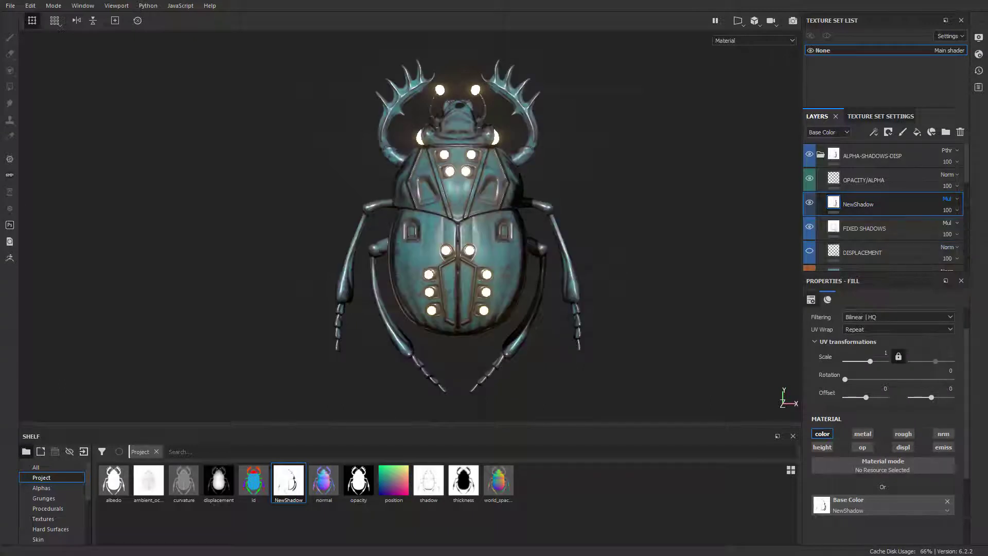
click(810, 203)
click(809, 203)
click(810, 203)
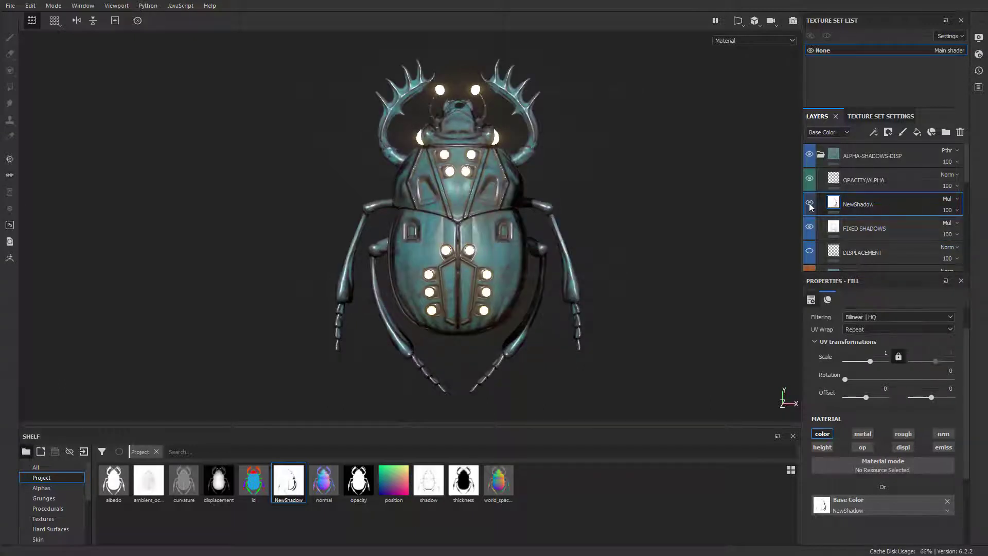
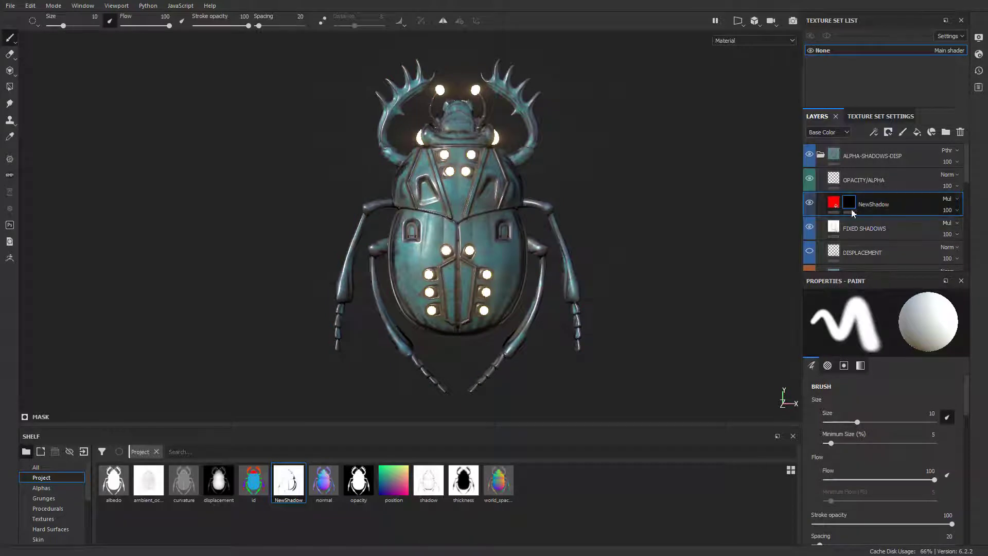
Open the mask context menu on the NewShadow layer's black mask
right_click(850, 202)
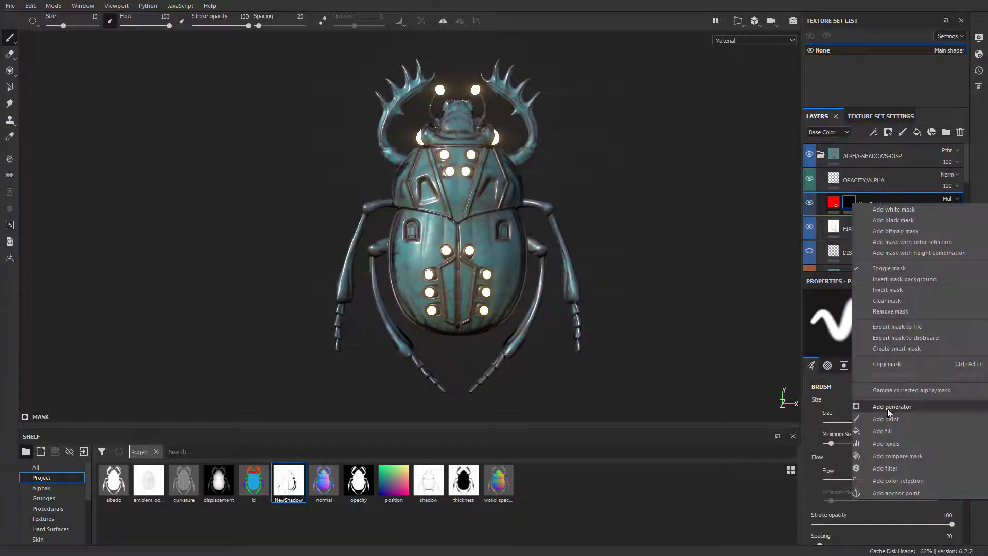
Fill the NewShadow mask with the NewShadow render and view the mask alone
click(883, 431)
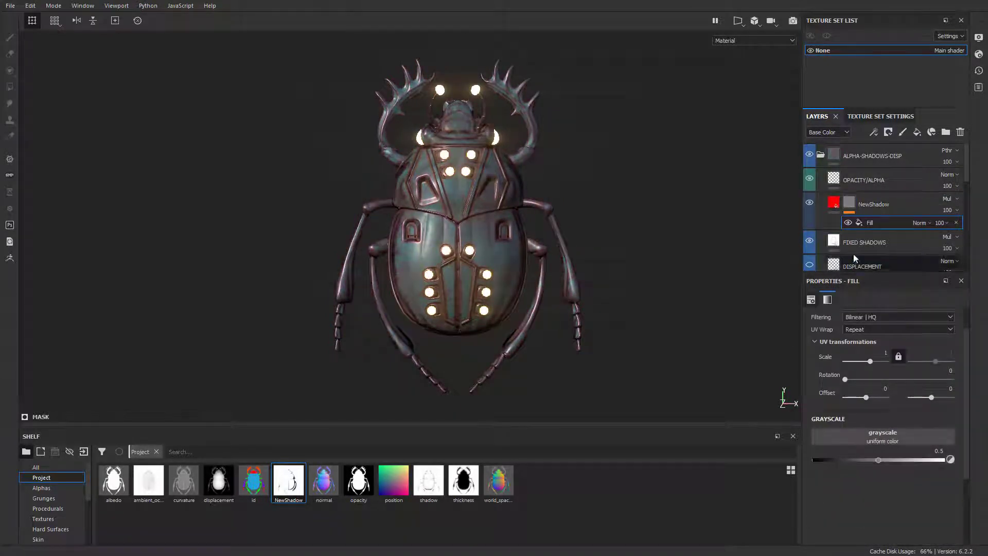
drag(297, 480, 878, 439)
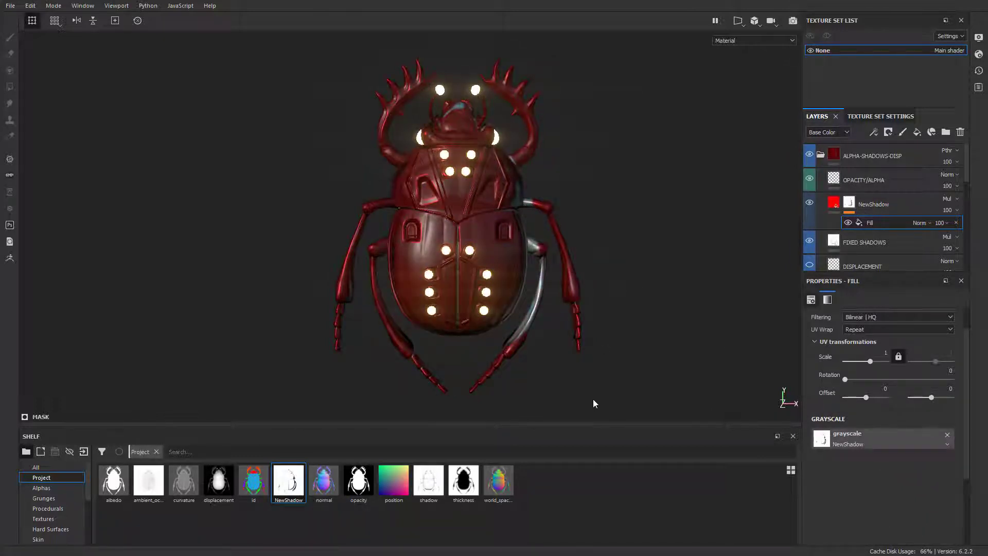
alt+click(850, 203)
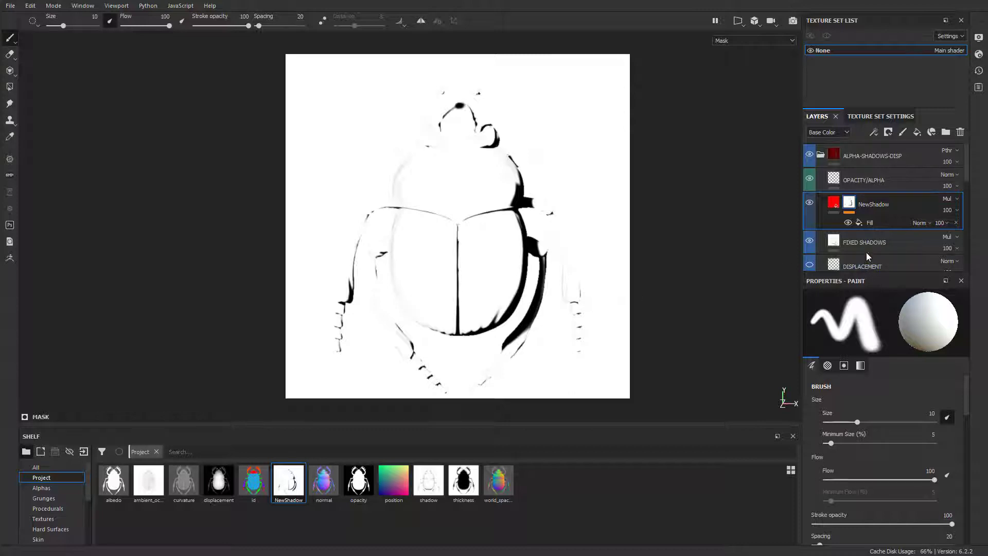
Add an inverted Levels effect above the mask fill so red shows only on the edges
click(875, 224)
right_click(875, 223)
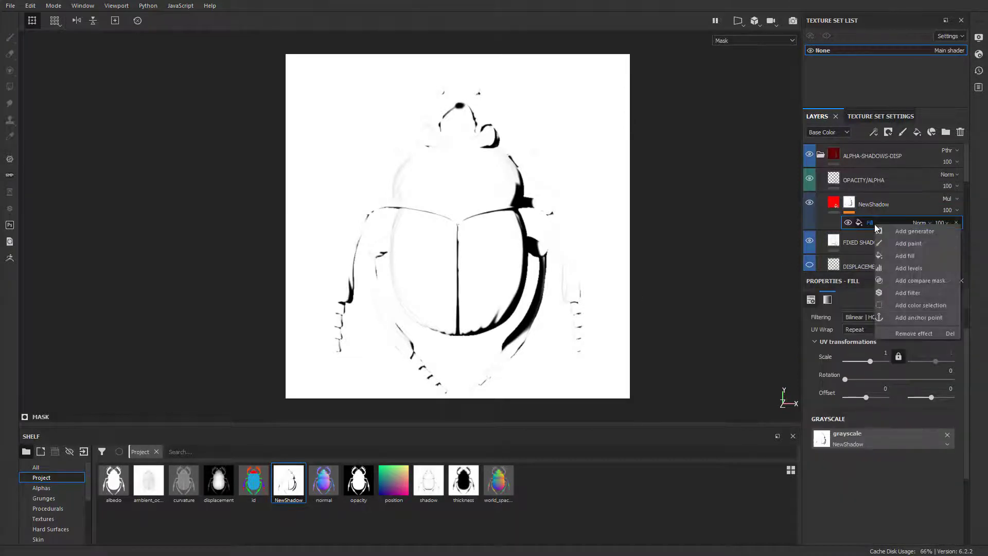
click(917, 269)
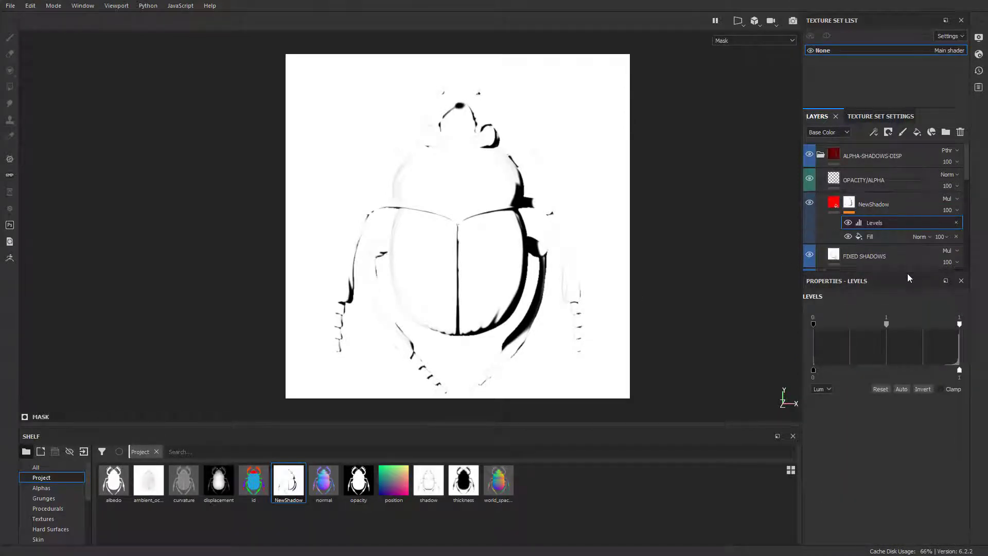
click(925, 389)
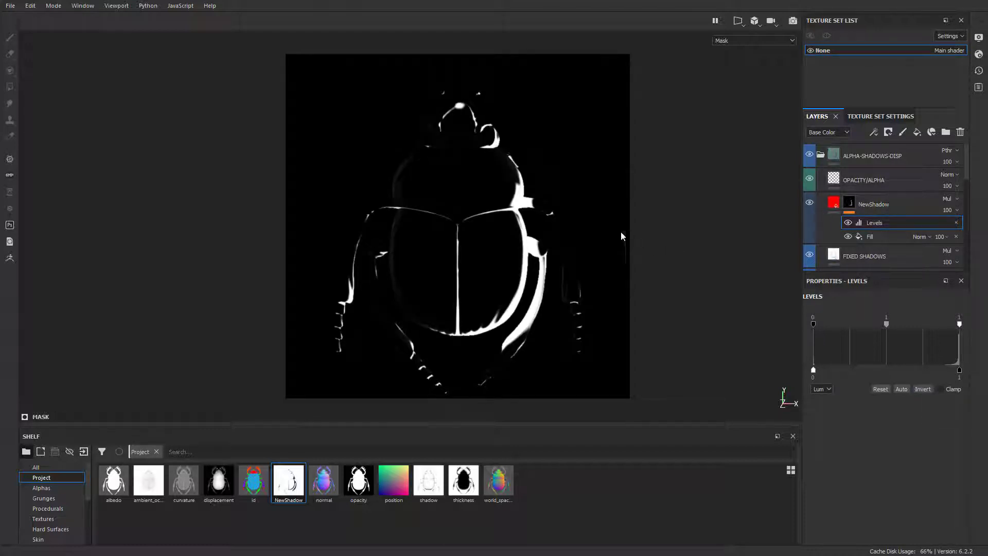
key(m)
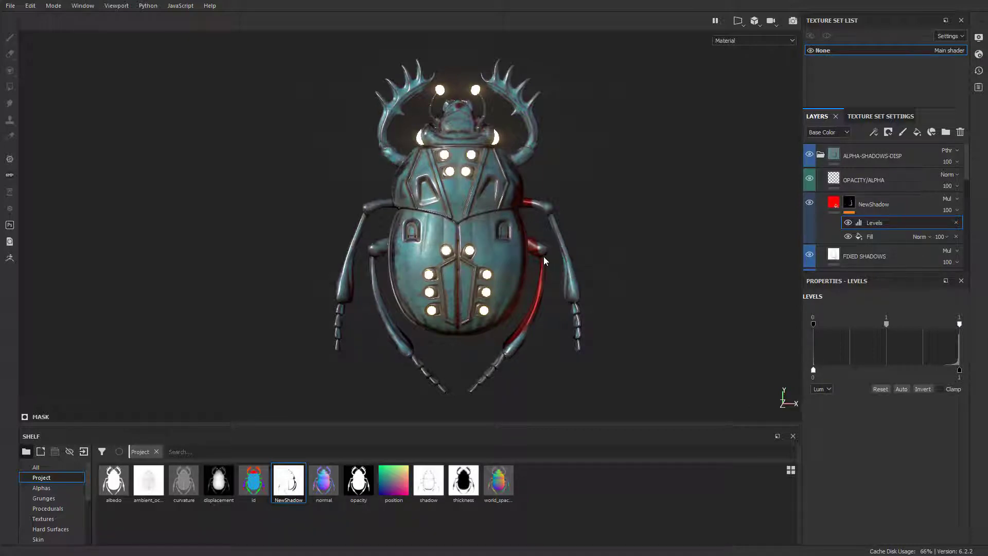
Change the NewShadow layer's base colour to a near-black dark blue
click(834, 203)
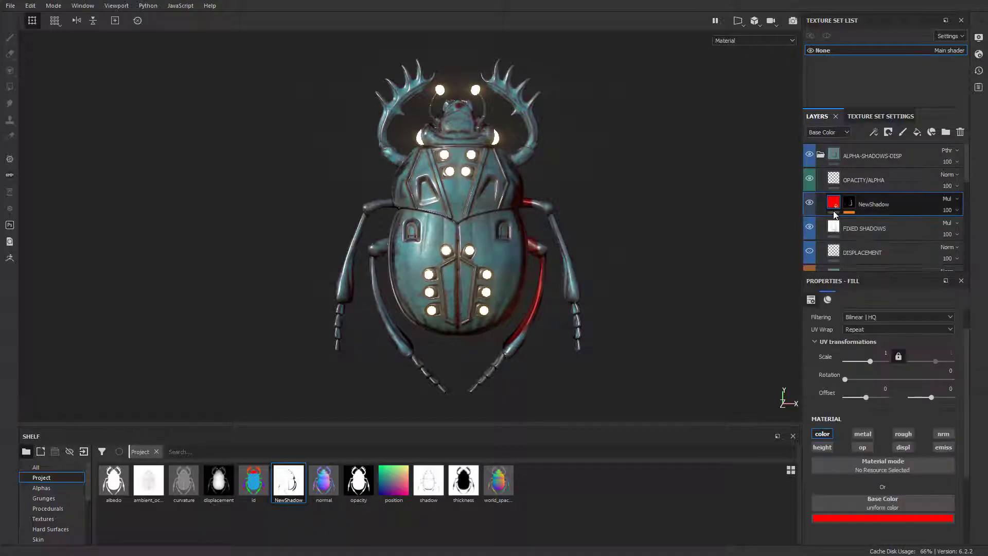
click(873, 520)
drag(914, 451, 938, 433)
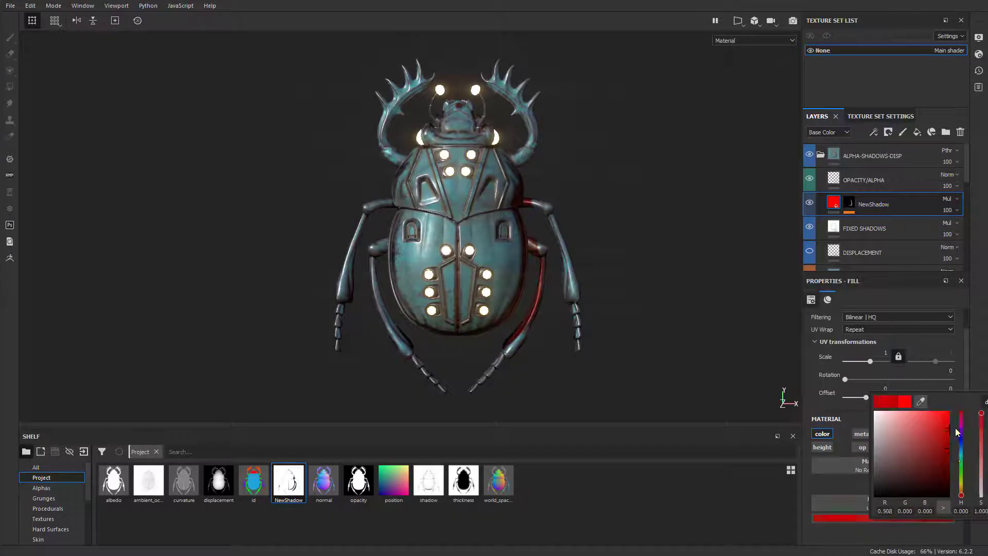
drag(961, 486, 934, 497)
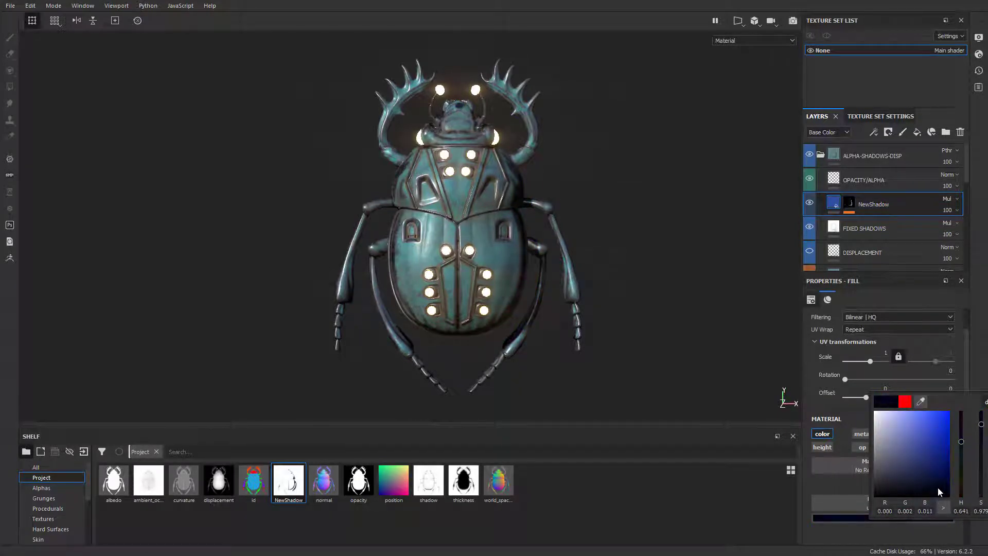
Add a Blur filter above Levels on the mask, settling on a subtle intensity below 1.71
click(849, 204)
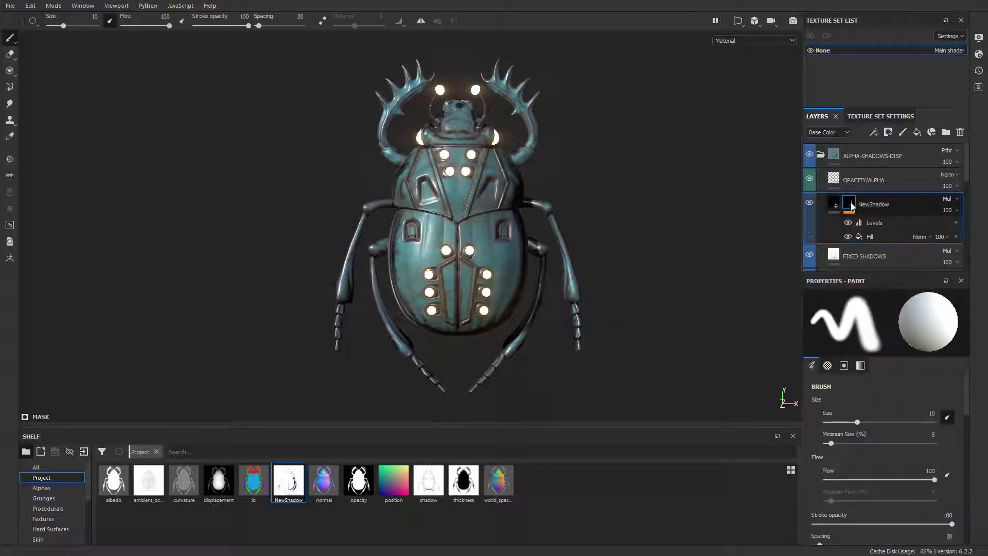
alt+click(852, 205)
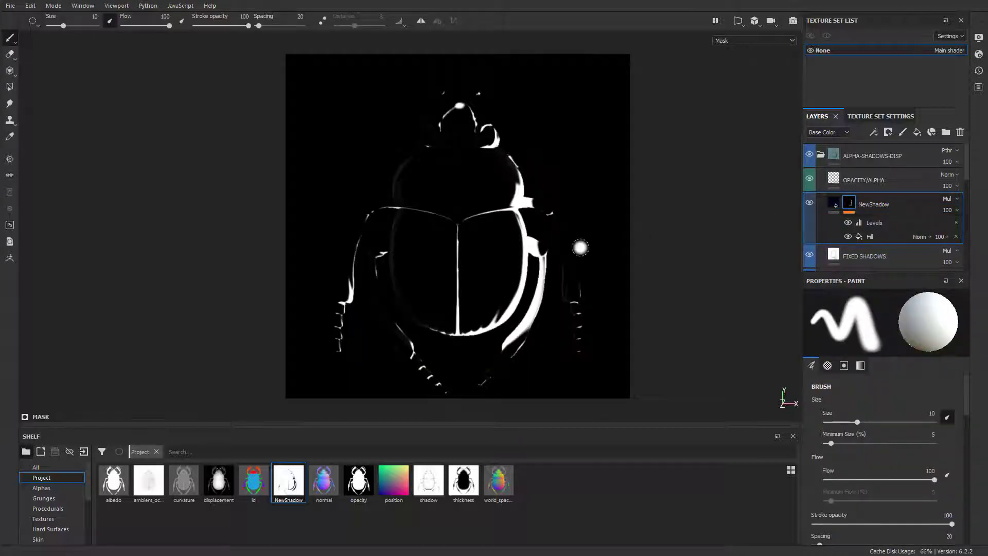
click(884, 223)
right_click(884, 223)
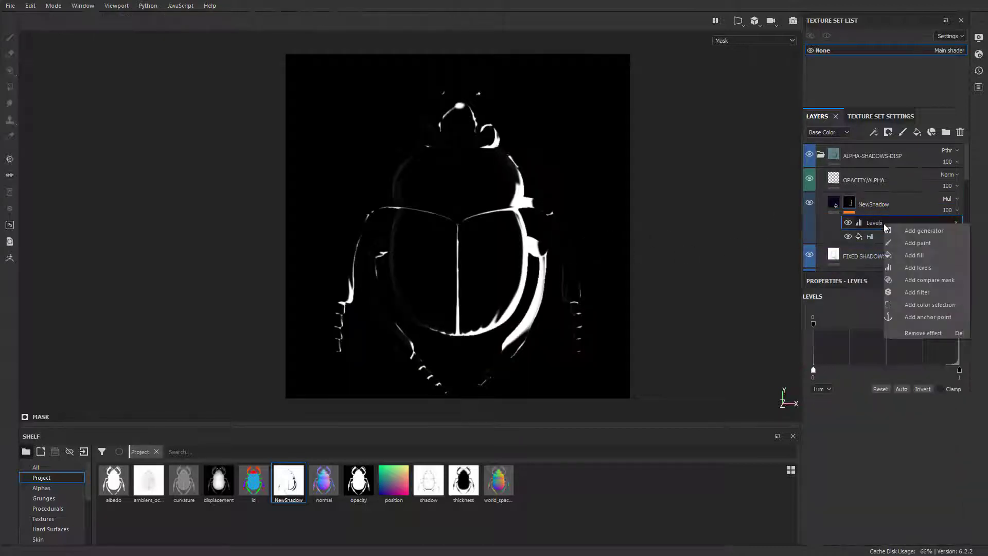
click(909, 293)
click(882, 326)
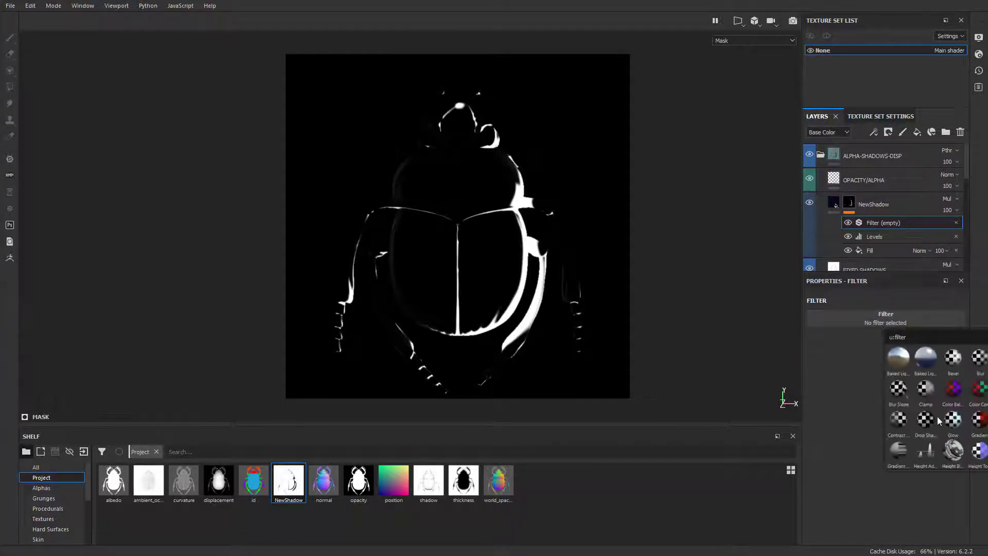
click(979, 360)
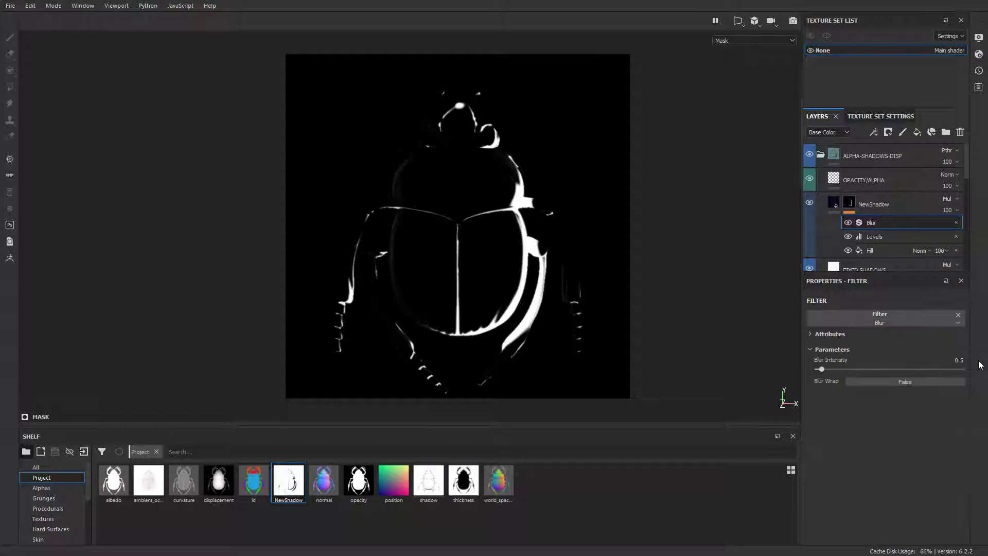
mouse_move(822, 369)
mouse_down()
mouse_move(842, 375)
mouse_move(829, 375)
mouse_up()
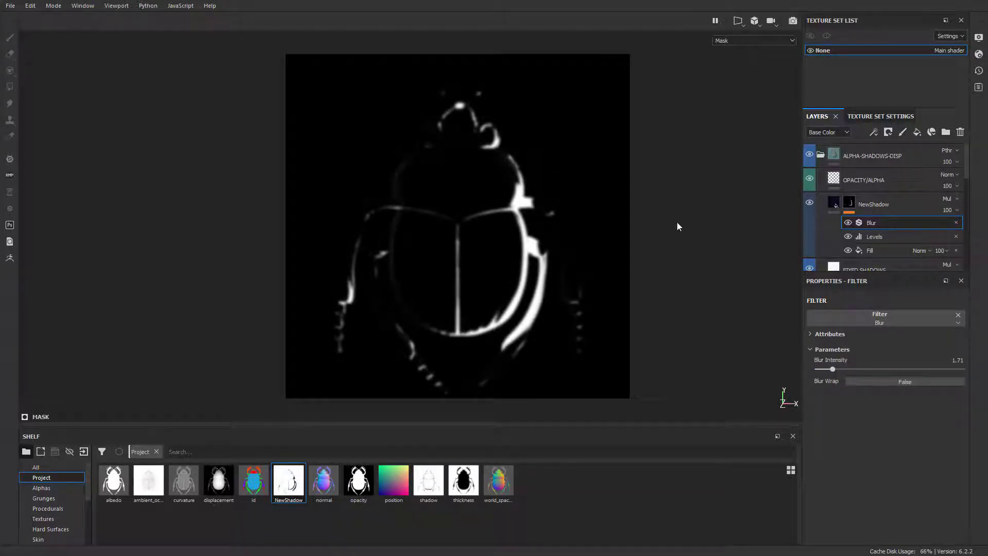
key(m)
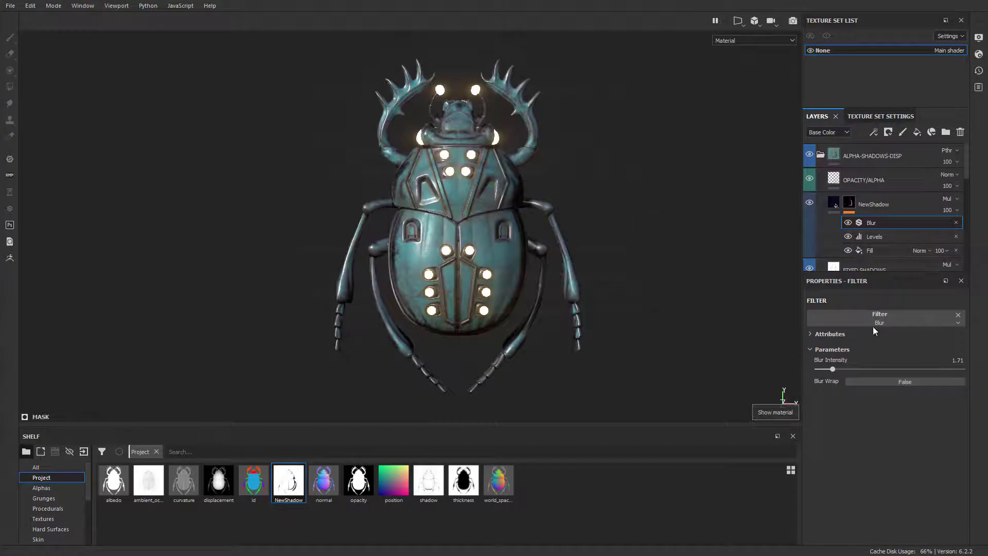
mouse_move(833, 370)
mouse_down()
mouse_move(886, 371)
mouse_move(823, 379)
mouse_up()
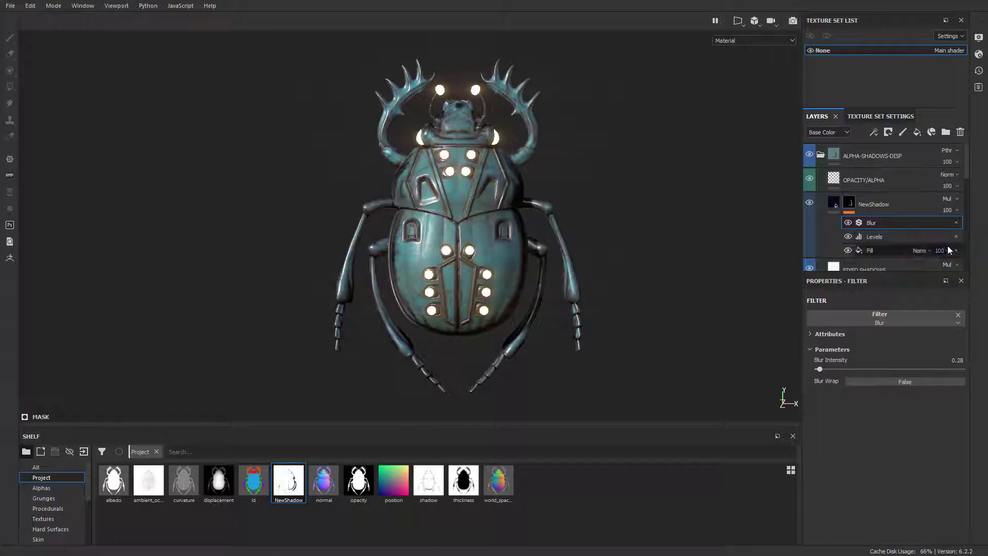
Lower the NewShadow layer's opacity slightly
click(834, 206)
click(958, 210)
mouse_move(984, 229)
mouse_down()
mouse_move(953, 232)
mouse_move(984, 244)
mouse_up()
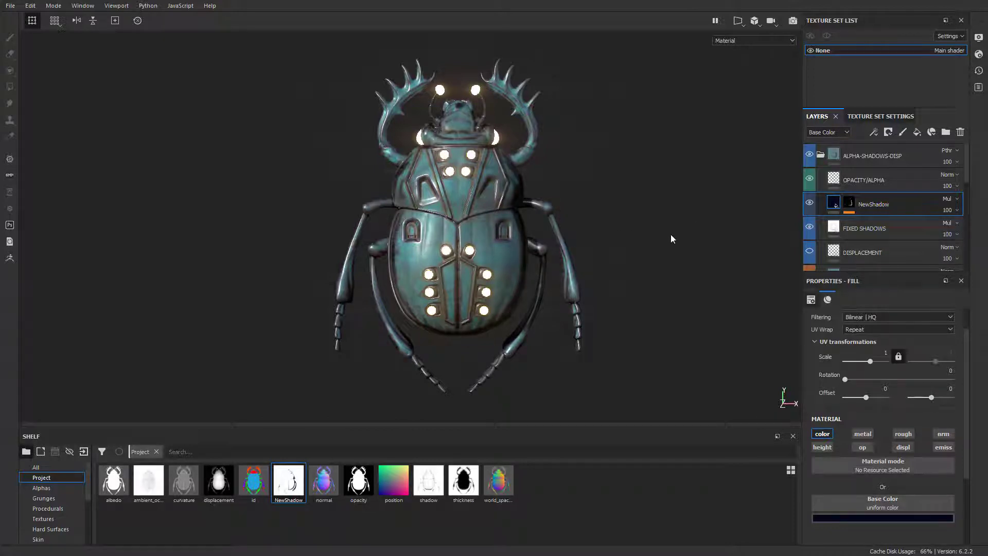
Hide NewShadow and give FIXED SHADOWS the NewShadow image as its base colour
mouse_move(672, 230)
shift+right_down()
mouse_move(650, 229)
mouse_move(675, 241)
mouse_move(683, 220)
mouse_move(639, 218)
mouse_move(663, 229)
shift+right_up()
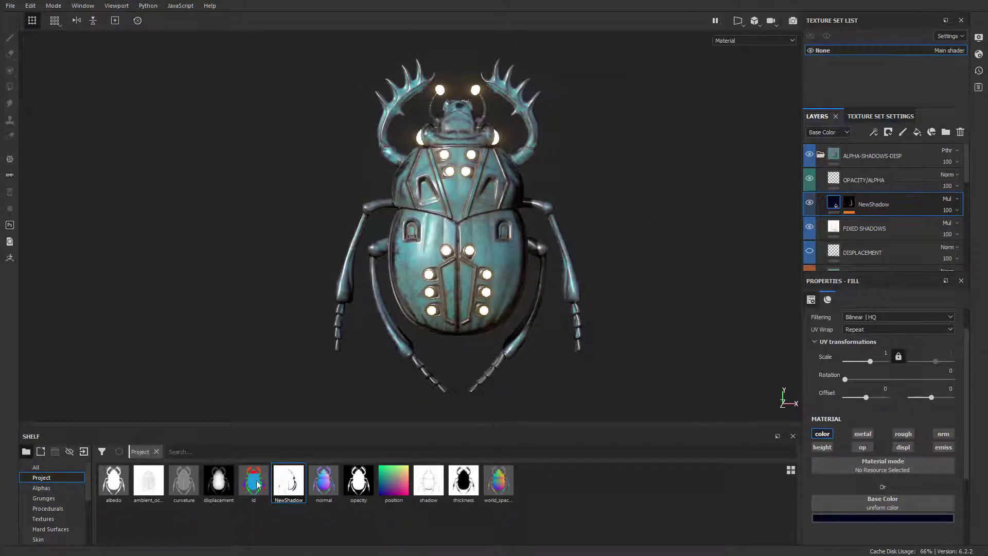
click(809, 202)
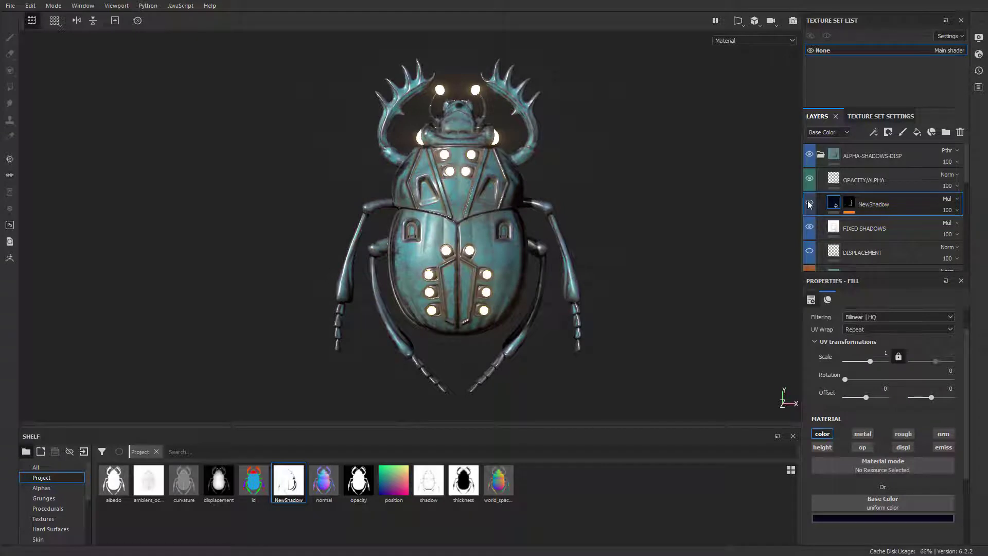
click(857, 227)
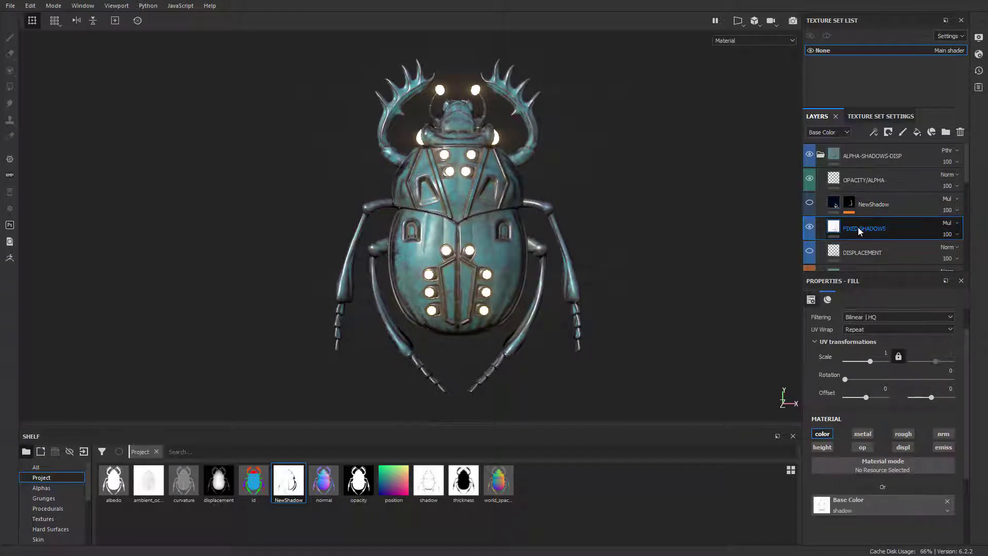
drag(295, 481, 885, 504)
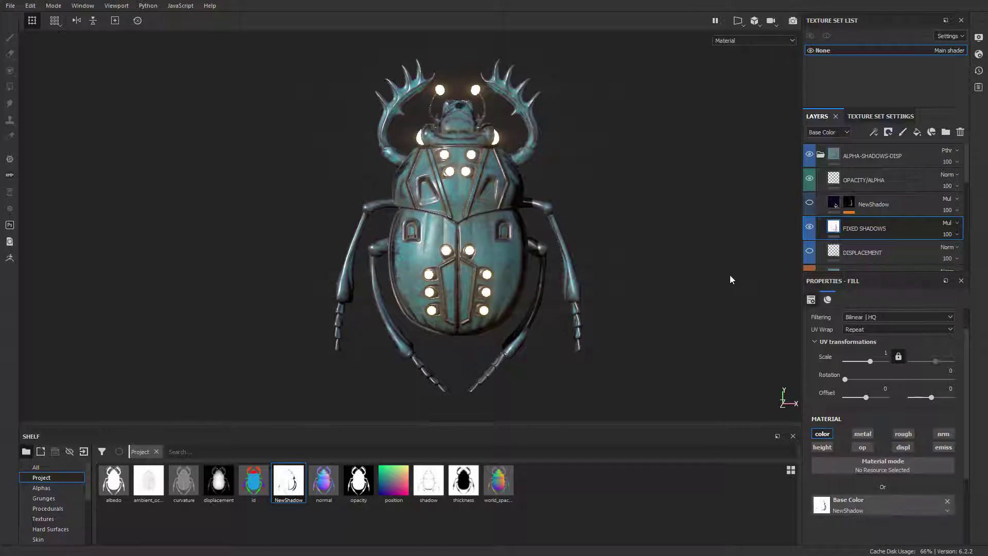
click(810, 227)
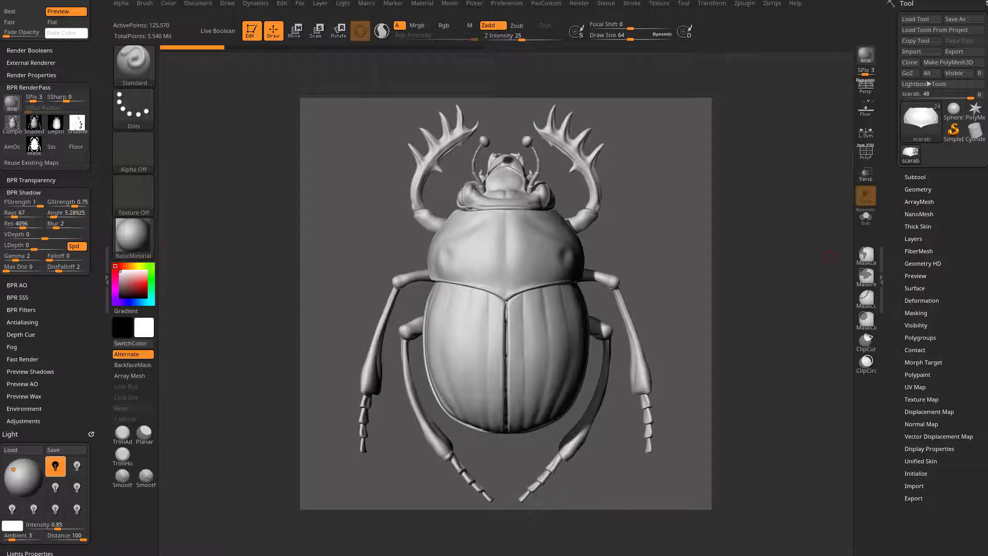
Dock the Material settings palette in the left tray
click(924, 178)
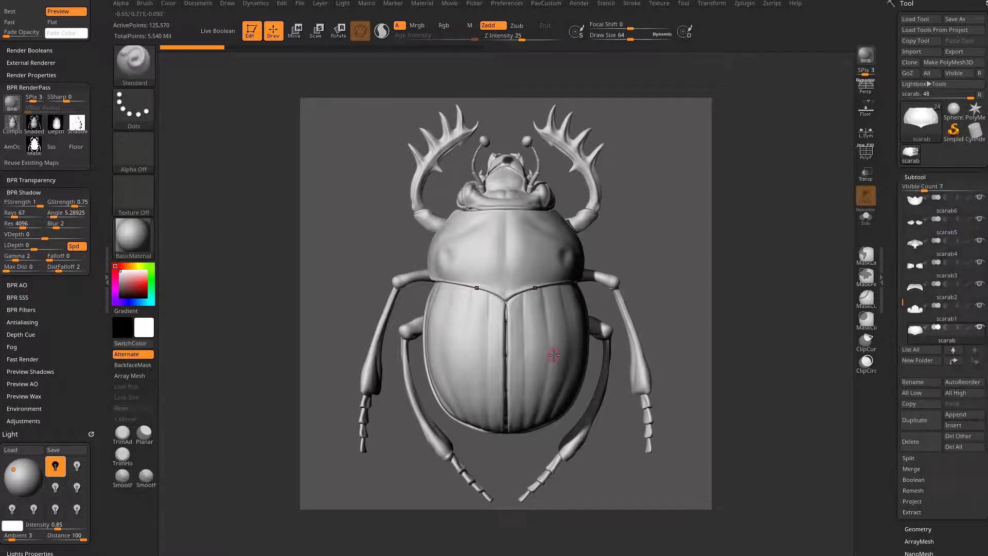
key(shift)
mouse_move(971, 333)
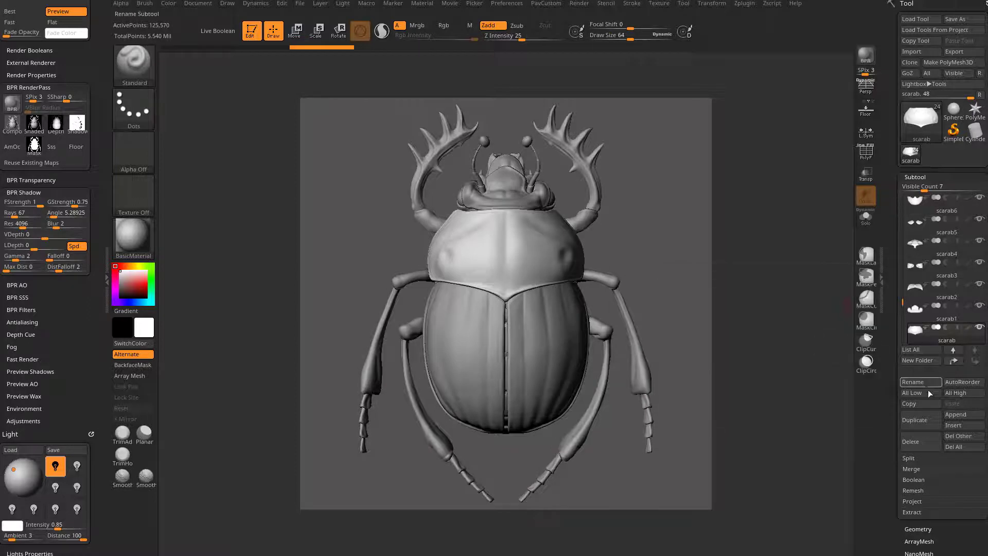
click(420, 4)
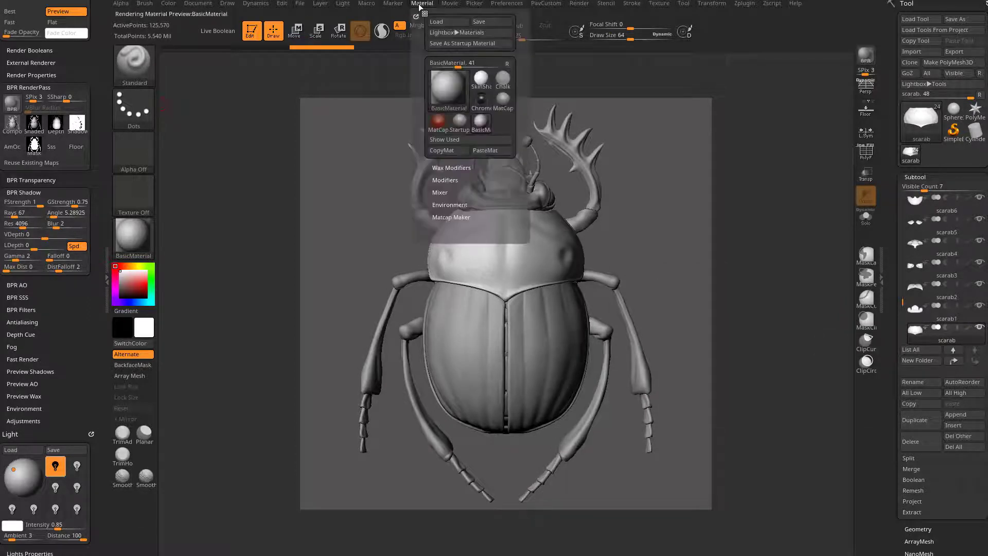
drag(416, 16, 64, 20)
Set material Diffuse 0 and Specular 30, and lower the SpecularCurve to dim highlights
click(19, 106)
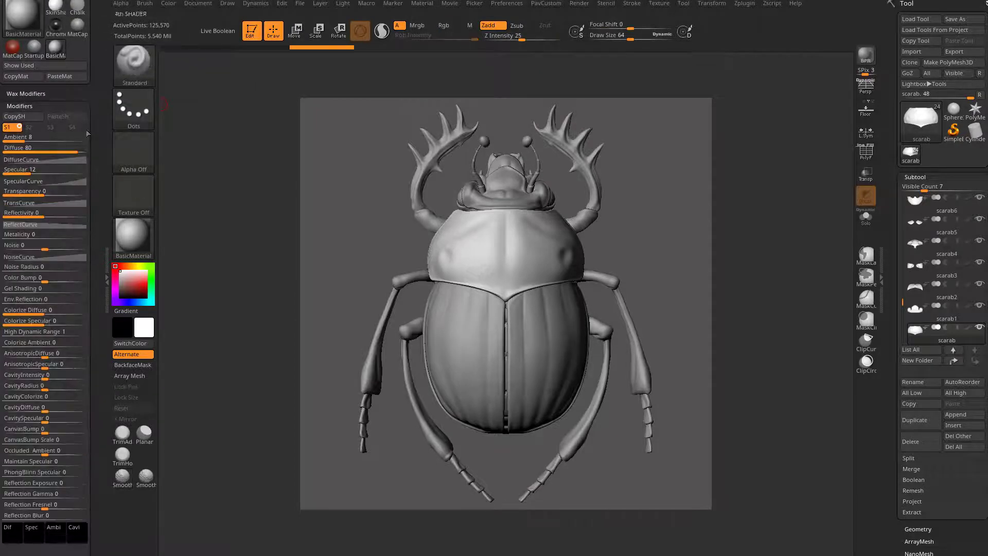
scroll(72, 124, down, 1)
drag(71, 125, 45, 148)
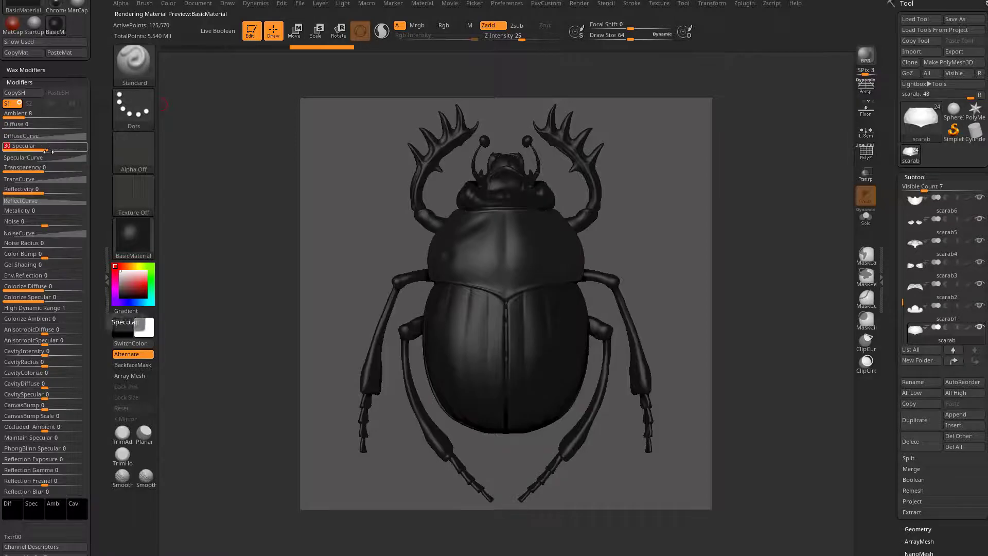
click(46, 158)
drag(68, 194, 73, 211)
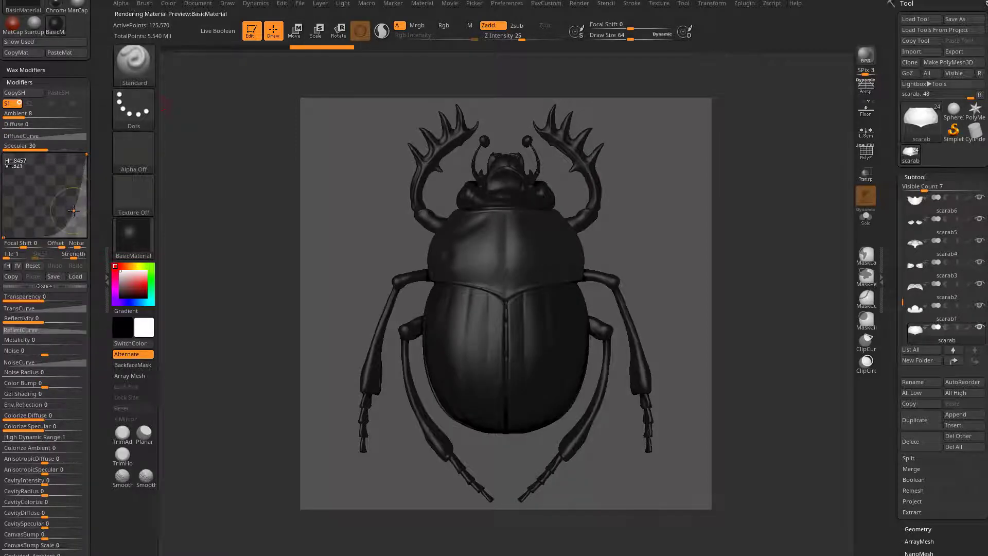
drag(31, 67, 31, 163)
Set the light intensity to 1.25 and make the scarab's colour black
click(31, 163)
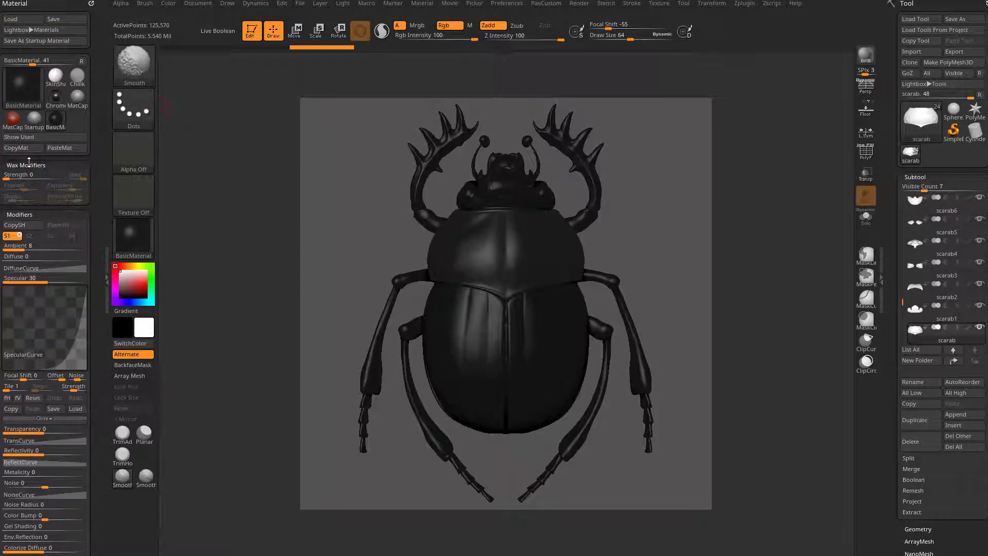
click(30, 163)
click(343, 3)
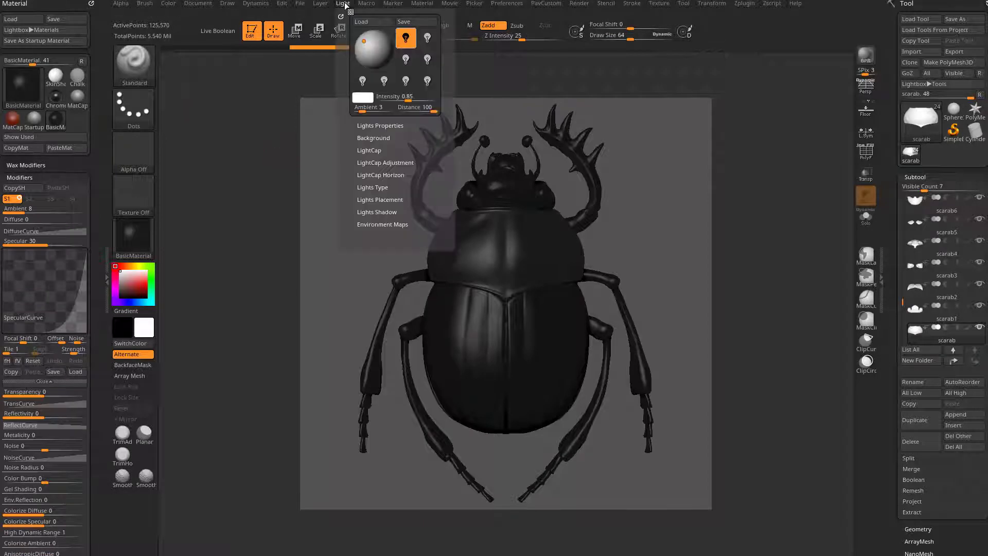
click(408, 100)
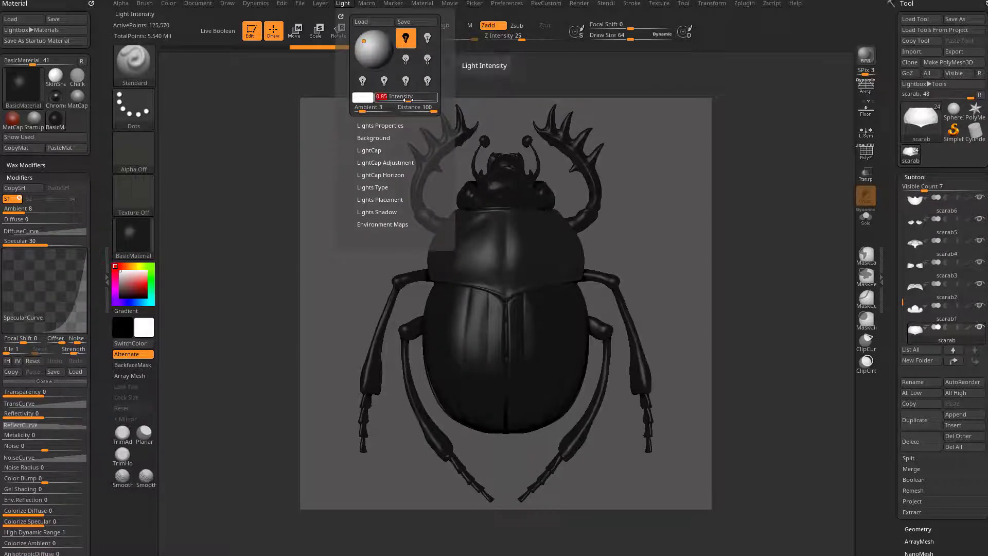
text(1.25)
key(Return)
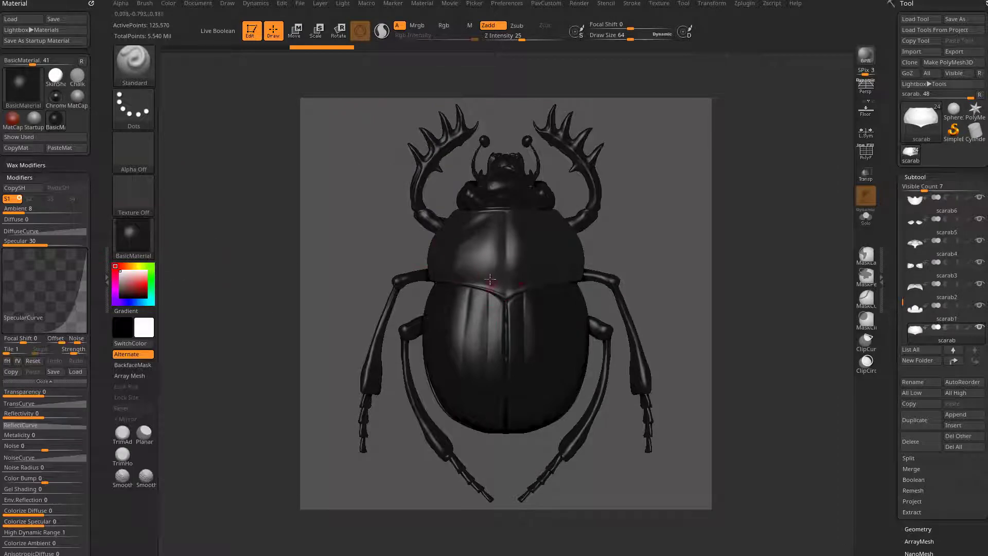
drag(126, 276, 115, 301)
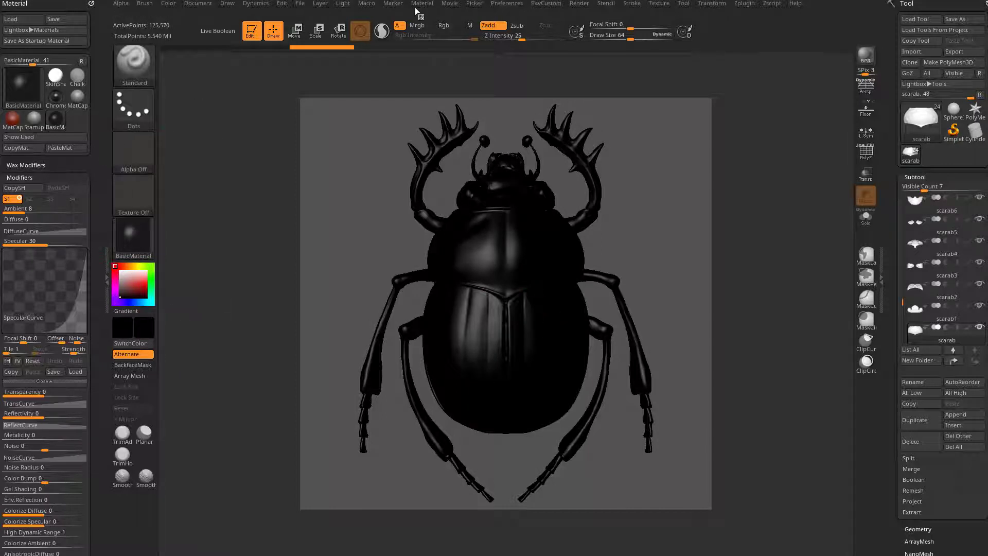
Dock the Light palette and place the light behind the scarab for rim lighting
click(339, 7)
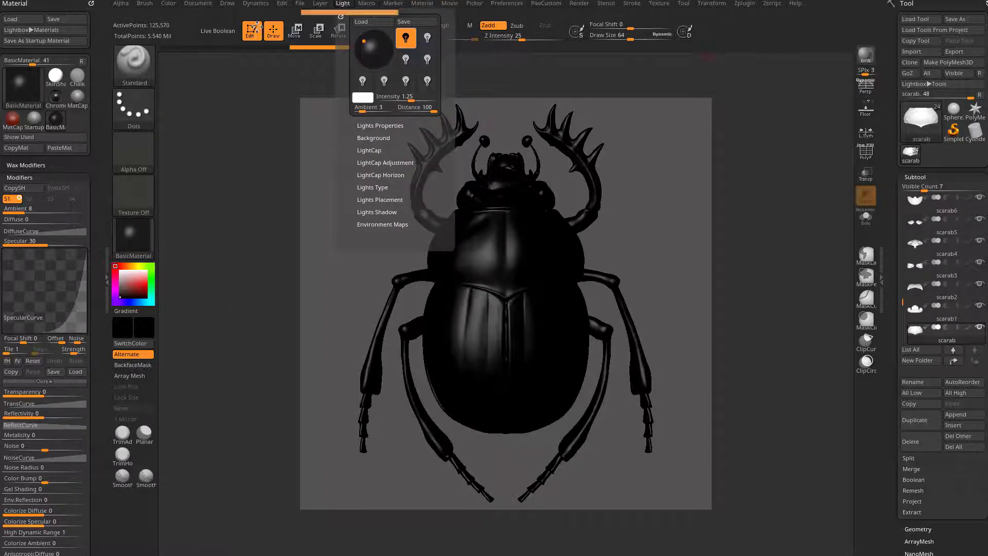
drag(340, 15, 24, 76)
mouse_move(17, 43)
mouse_down()
mouse_move(21, 55)
mouse_move(14, 48)
mouse_up()
click(15, 43)
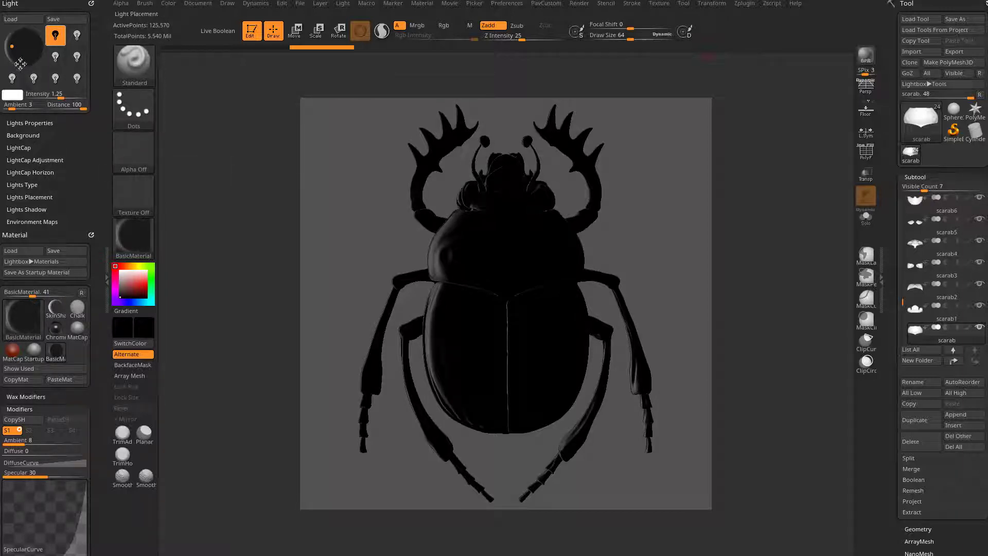
Raise Specular to 38 and steepen the SpecularCurve for tighter highlights
scroll(36, 232, down, 10)
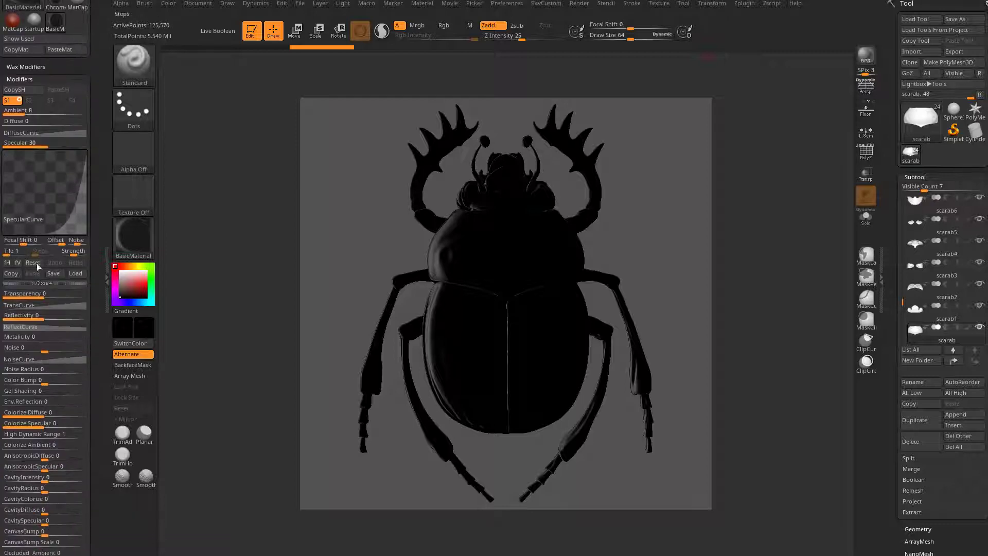
scroll(97, 312, up, 1)
drag(43, 176, 52, 176)
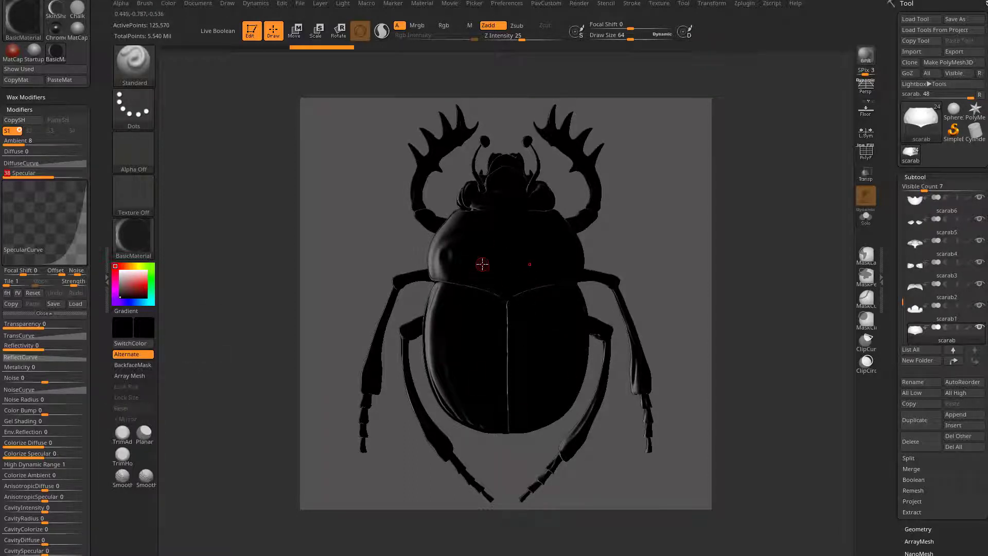
mouse_move(75, 241)
mouse_down()
mouse_move(80, 252)
mouse_move(56, 228)
mouse_move(73, 247)
mouse_up()
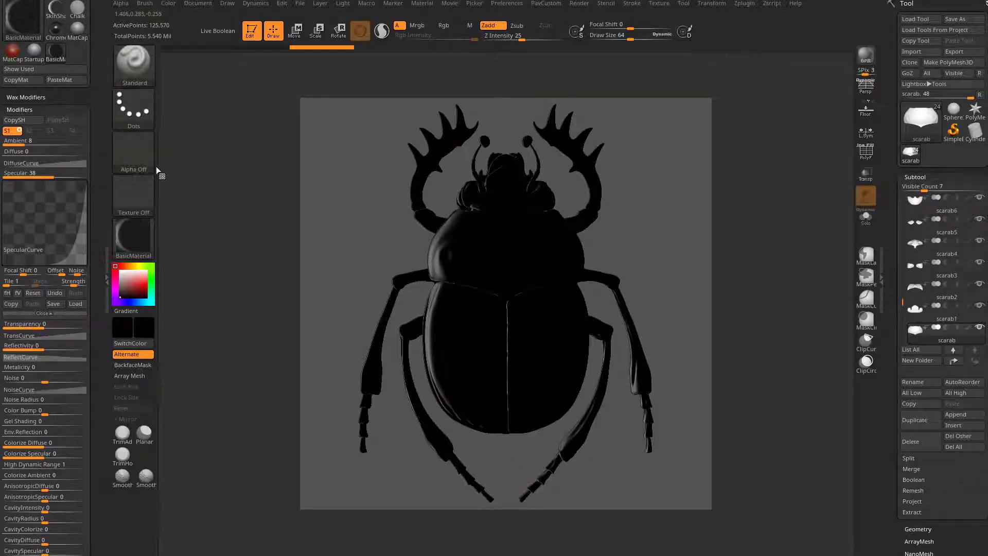
drag(100, 172, 102, 474)
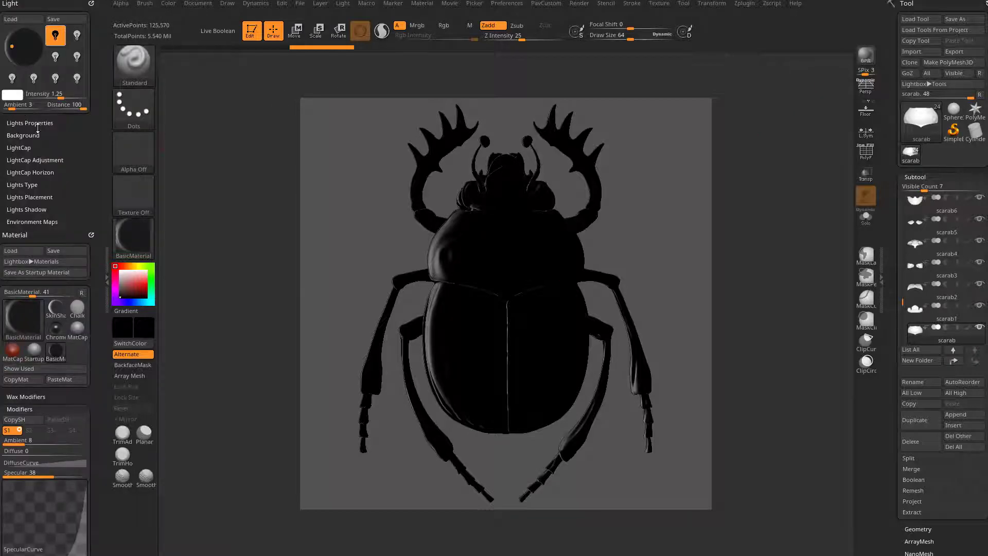
Enable AOcclusion with BPR AO Rays 112 and Res 1584, then render with BPR
scroll(77, 237, down, 15)
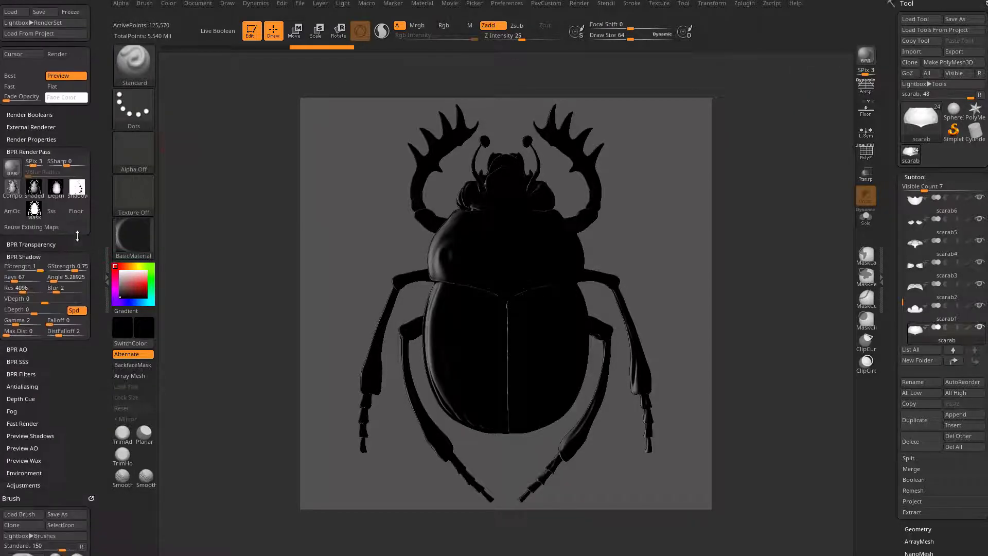
scroll(77, 237, down, 1)
click(31, 118)
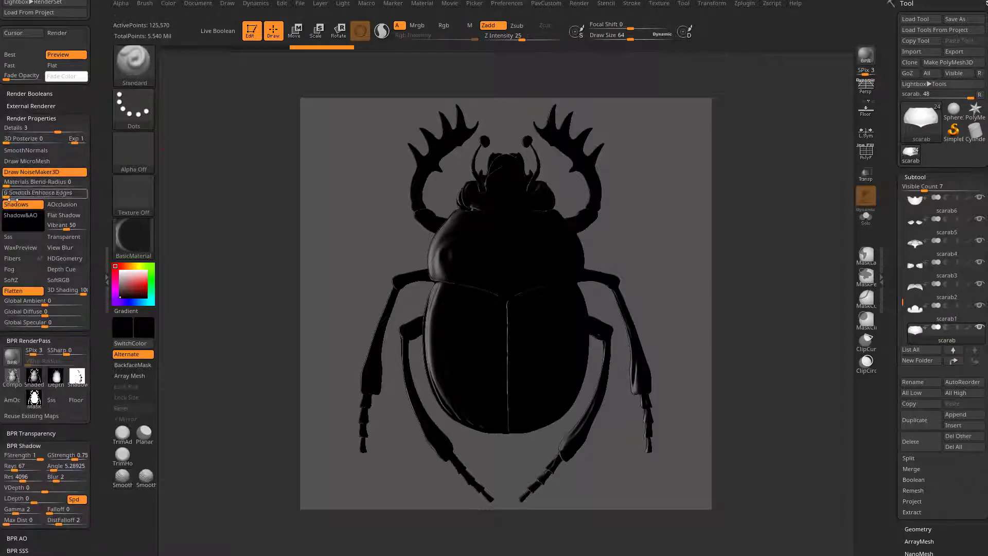
click(61, 205)
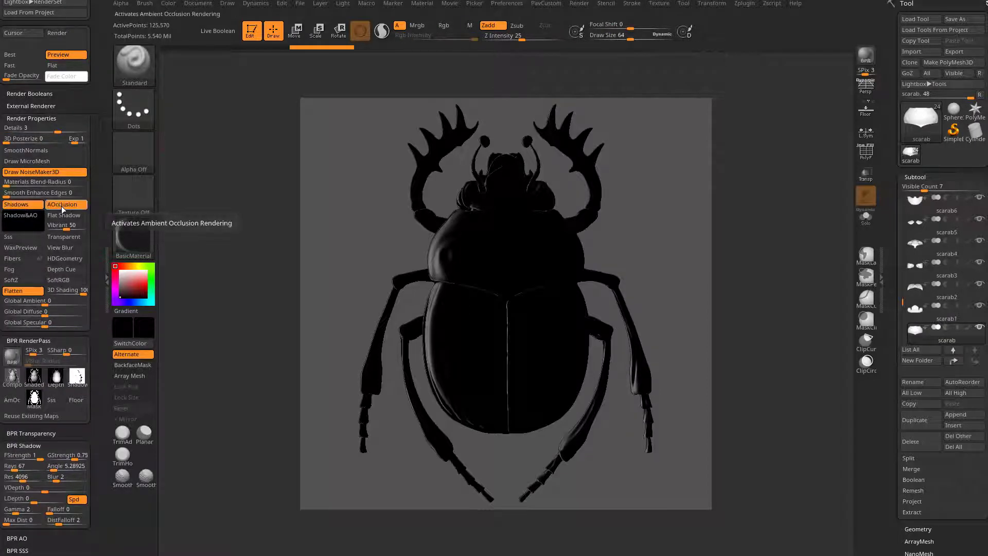
scroll(32, 196, down, 10)
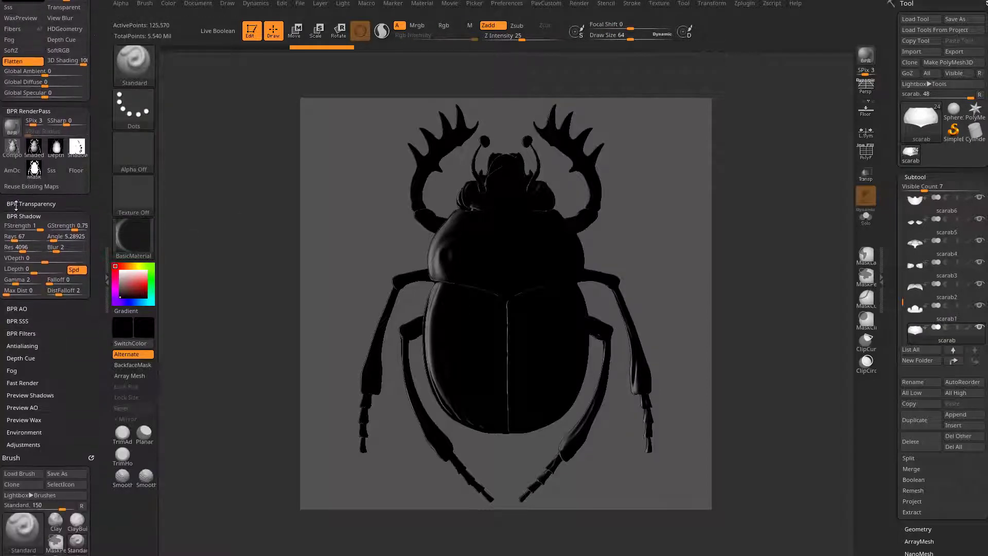
click(18, 308)
click(54, 345)
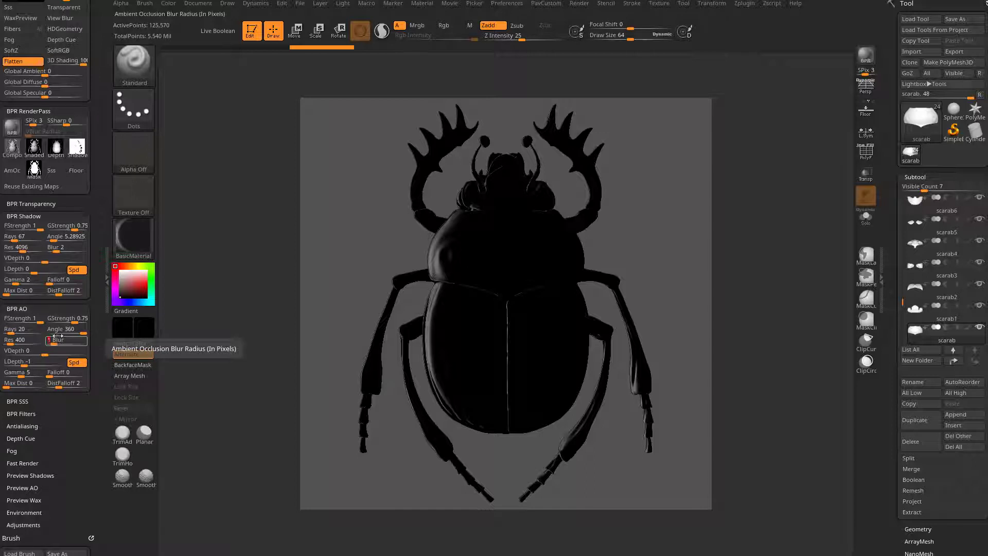
drag(11, 333, 17, 343)
key(shift+r)
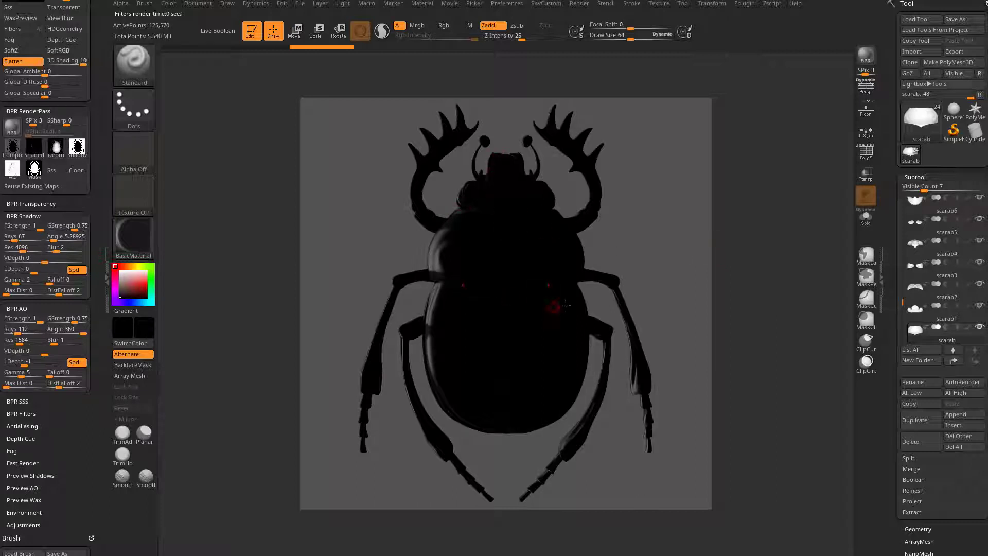
Orbit to check the scarab, return to top view, and render with BPR
drag(660, 207, 618, 268)
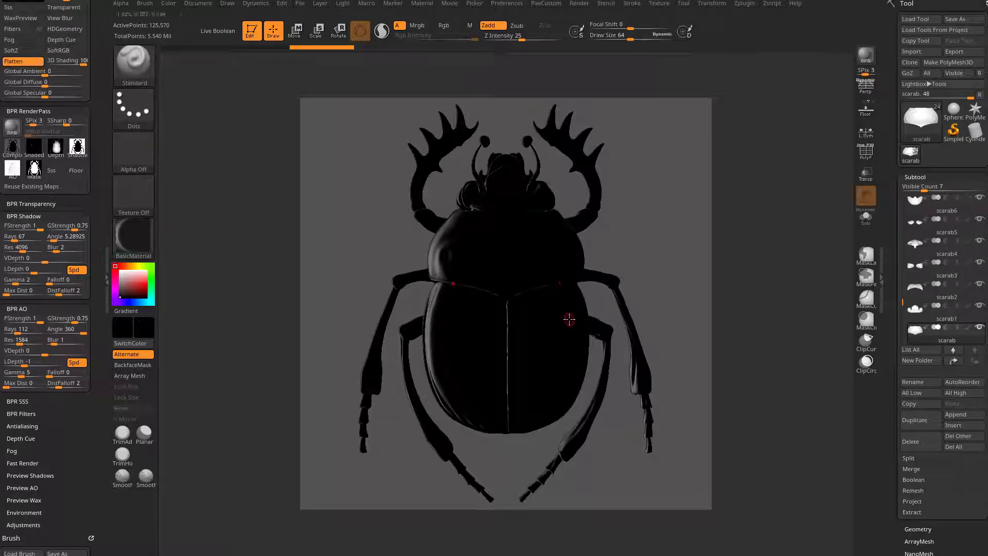
mouse_move(629, 269)
mouse_down()
mouse_move(617, 260)
mouse_move(637, 251)
mouse_up()
key(shift+r)
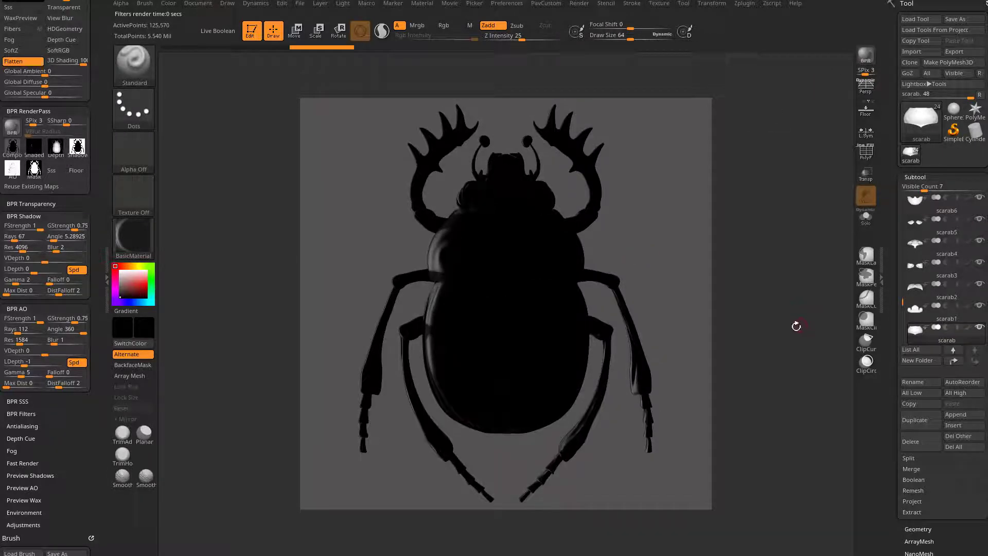
Raise the material Specular to 61 and review the BPR RenderPass thumbnails
drag(97, 304, 98, 390)
drag(58, 145, 72, 145)
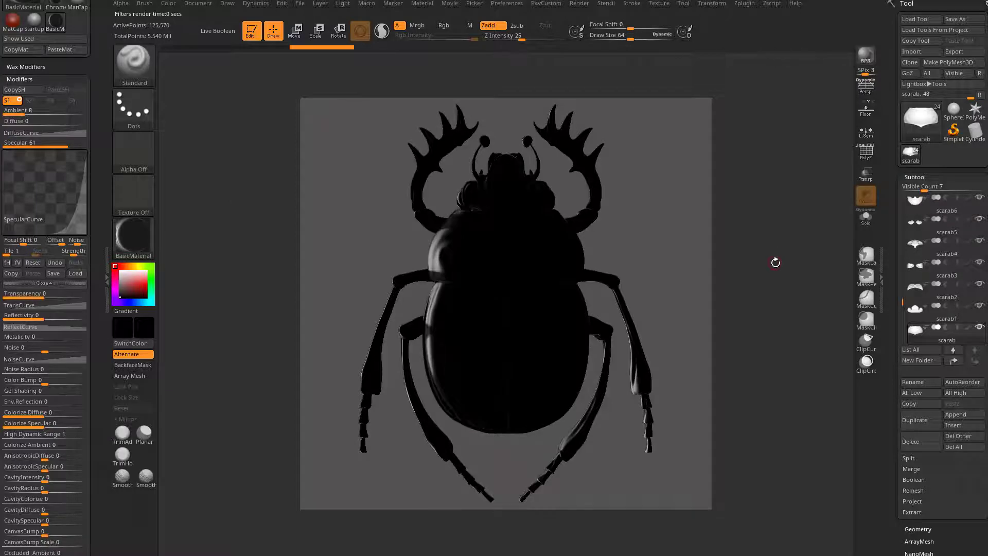
drag(93, 250, 86, 126)
drag(91, 230, 86, 90)
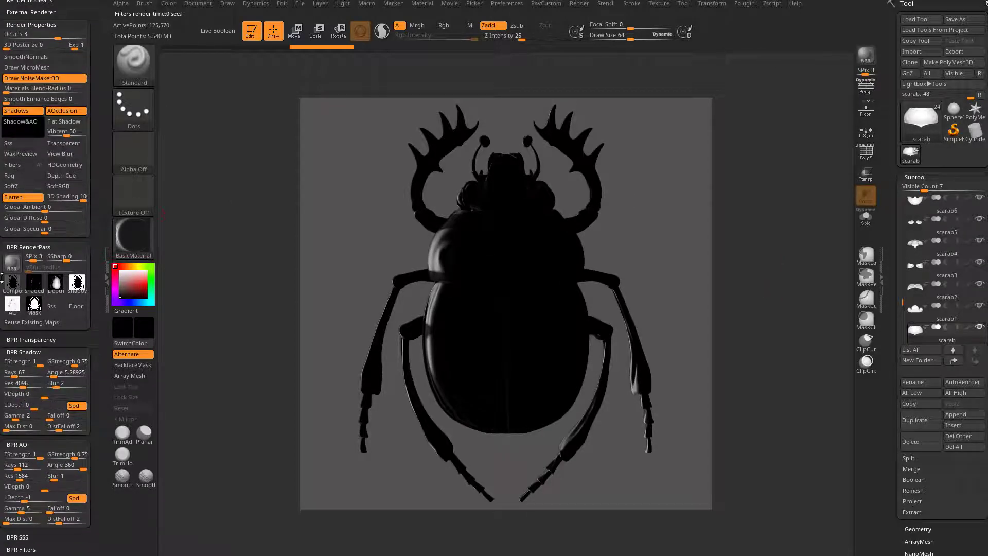
mouse_move(15, 287)
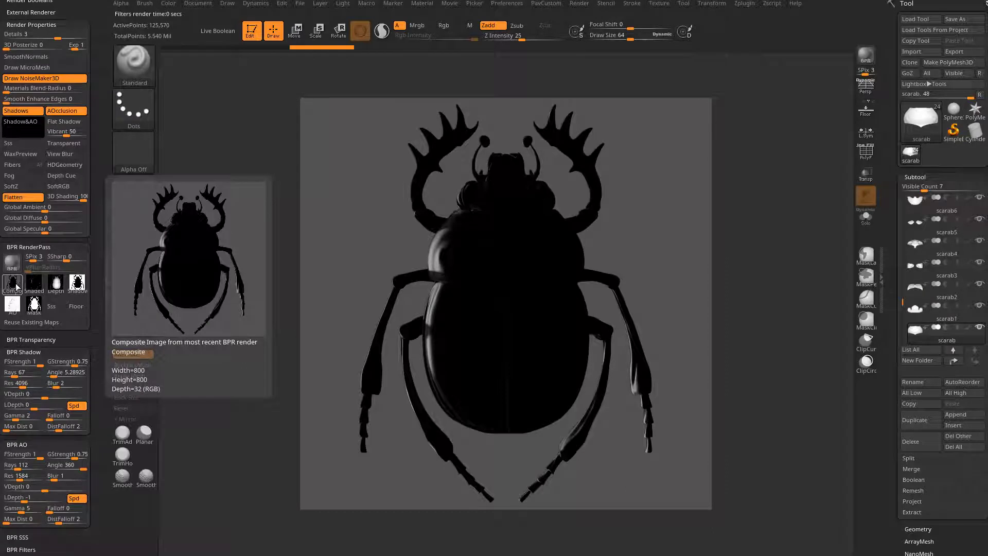
mouse_move(78, 283)
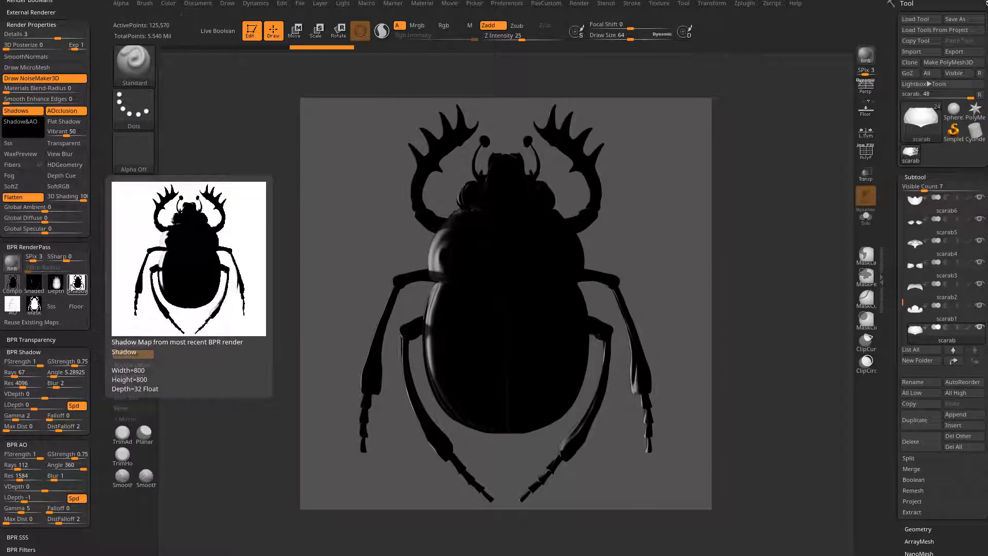
Begin exporting the BPR composite with the name RimLightLe, then cancel
click(11, 287)
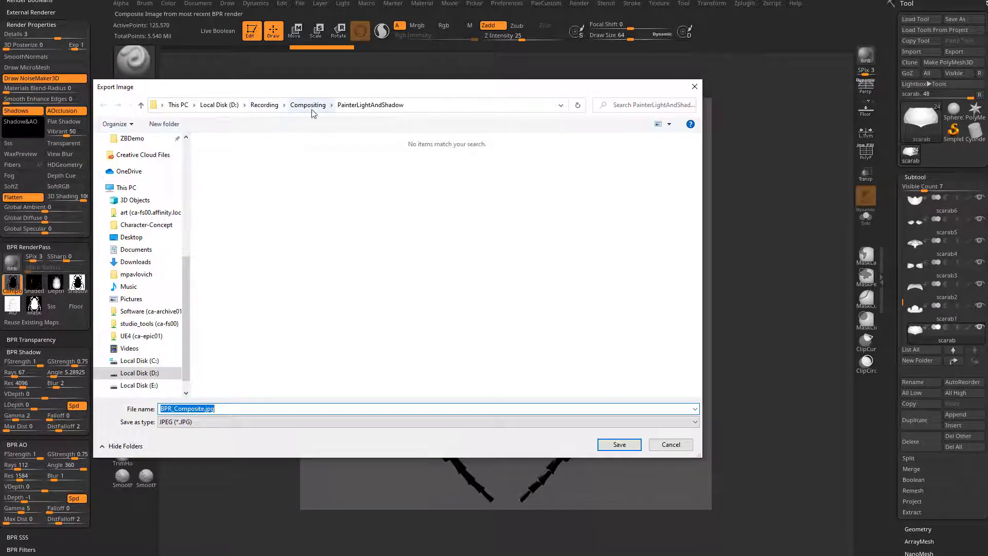
click(280, 407)
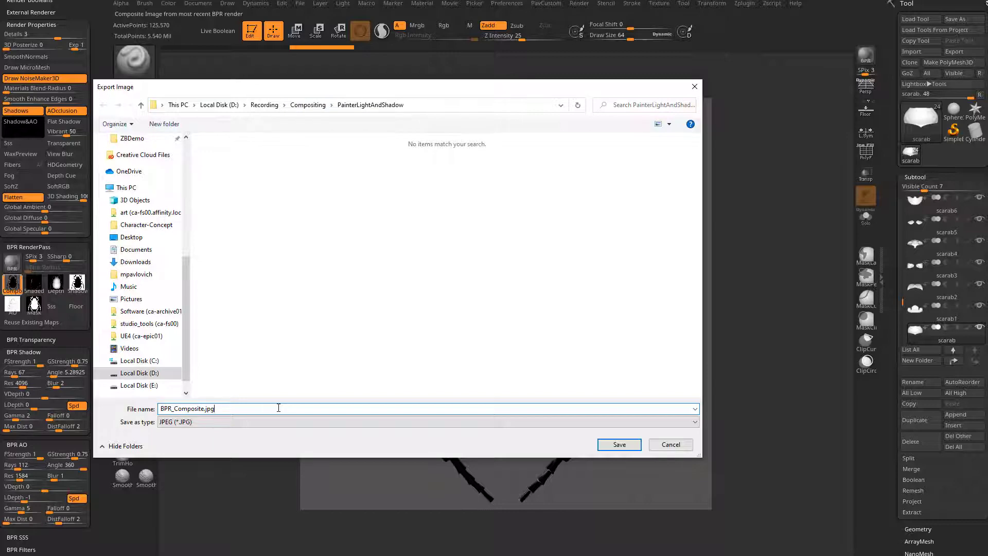
key(ctrl+a)
text(RimLightLe)
key(Return)
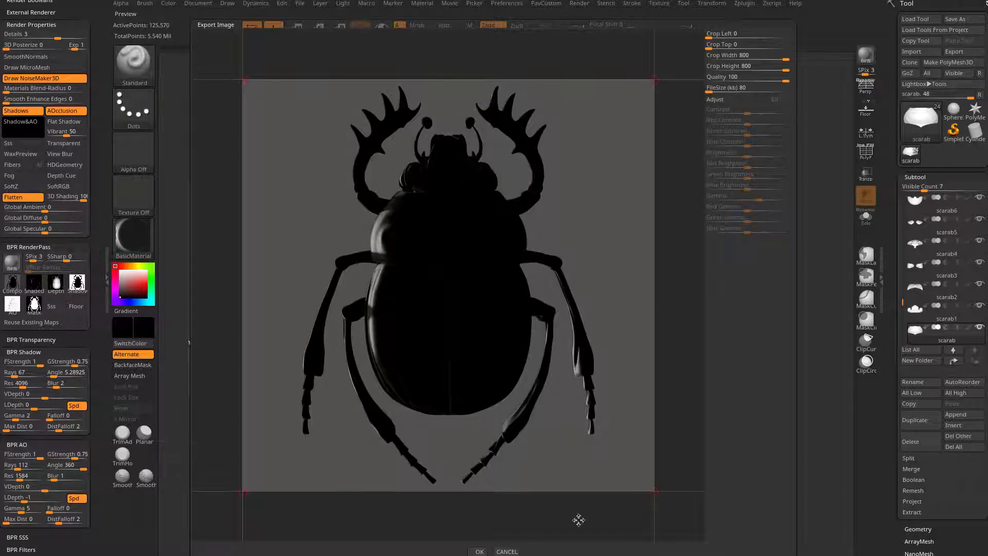
click(505, 551)
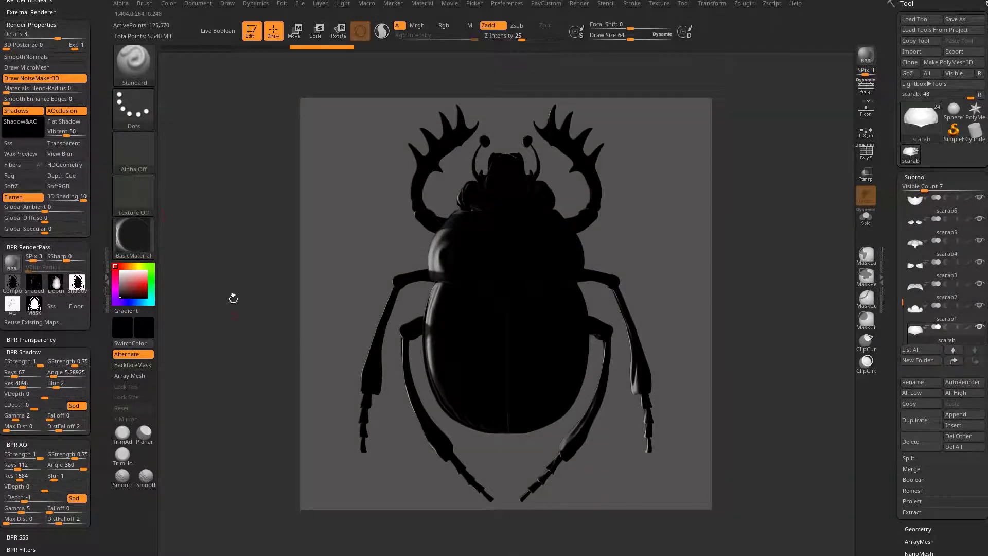
Export the BPR composite as a Photoshop (*.PSD) file named RimLightLeft
click(12, 282)
click(185, 422)
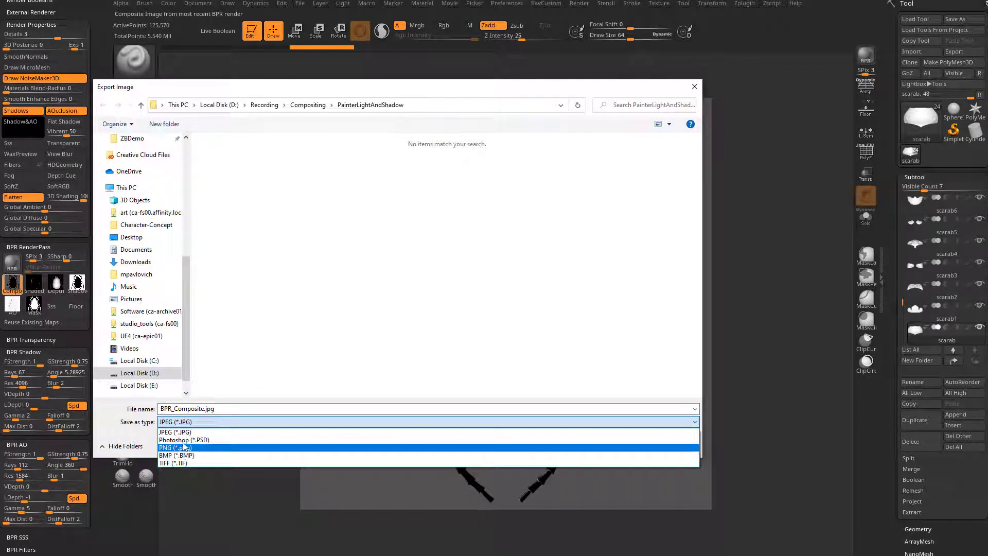
click(201, 440)
drag(226, 409, 50, 387)
text(RimLightL)
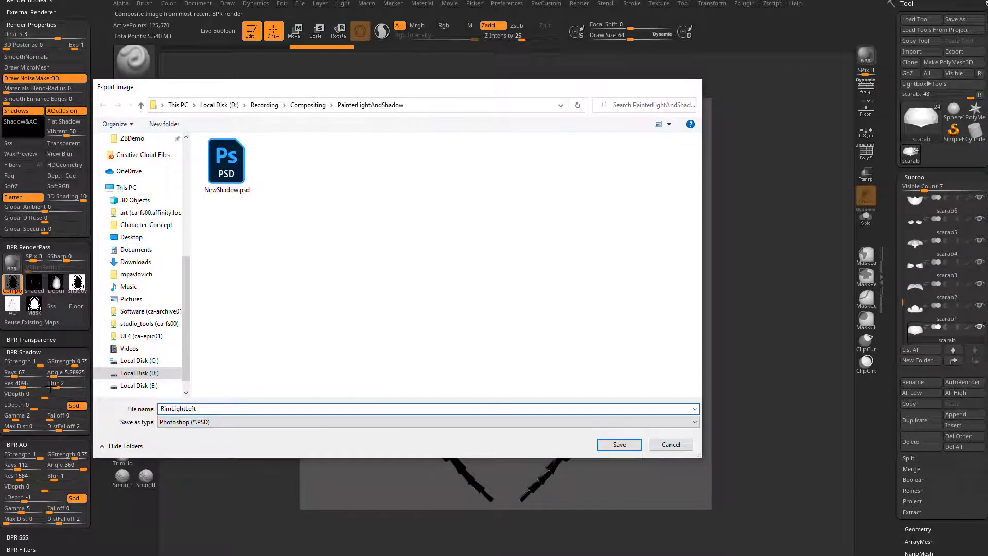
text(eft)
key(Return)
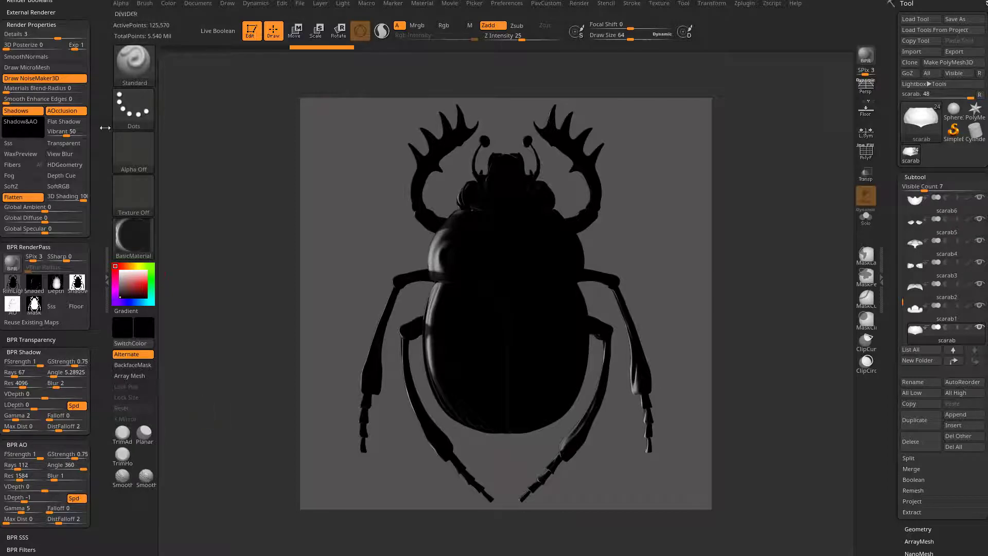
Move the light to the top of the light sphere and re-render the scarab with BPR
scroll(69, 57, up, 15)
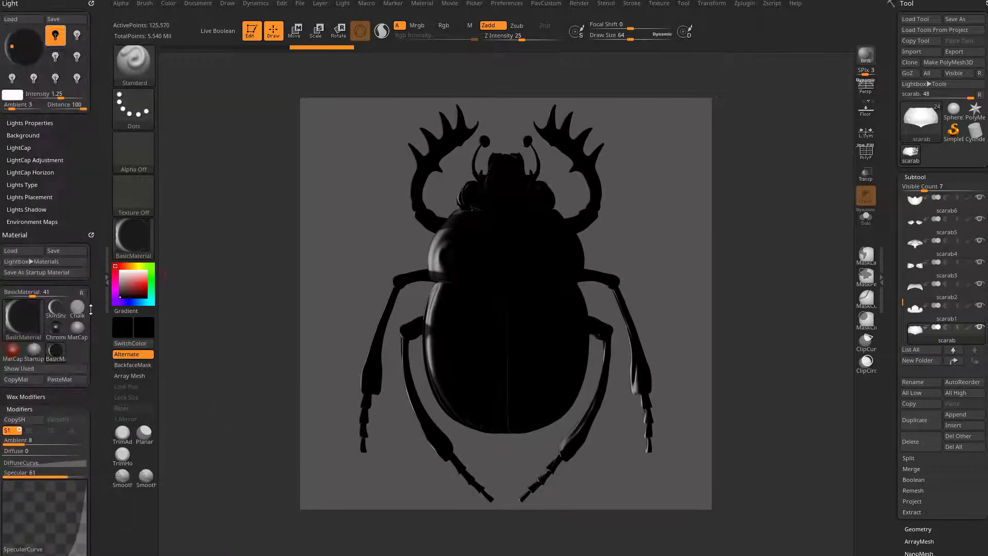
drag(17, 41, 20, 35)
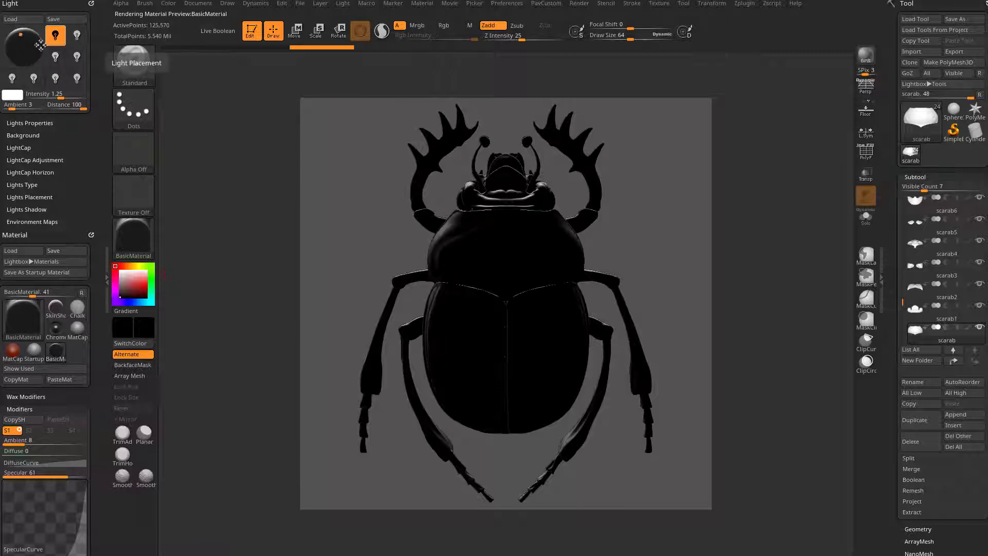
click(866, 56)
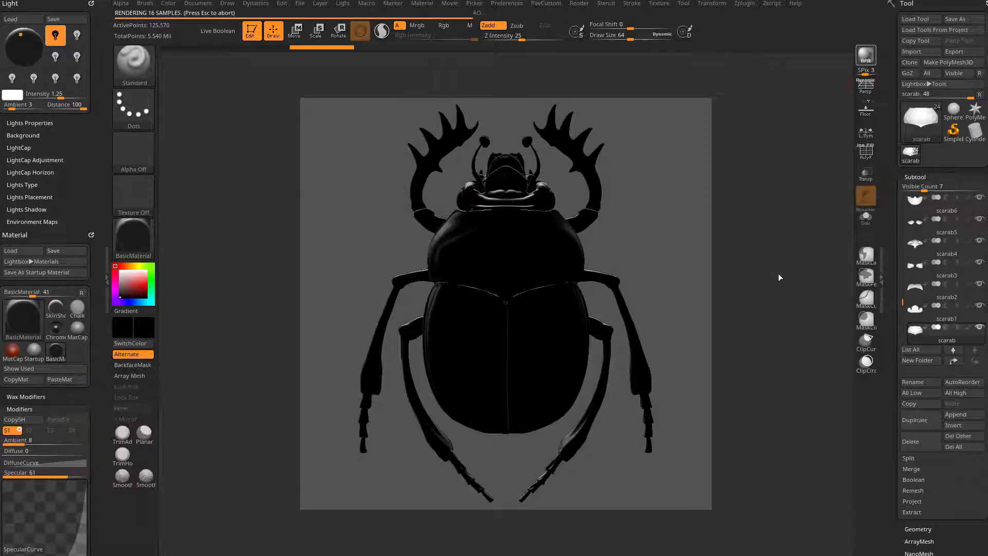
drag(22, 35, 24, 35)
click(866, 55)
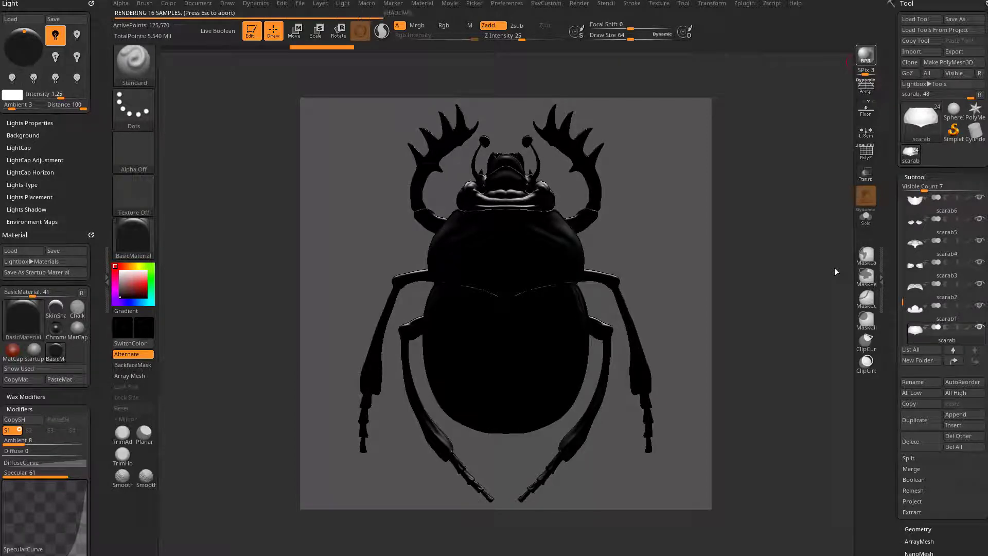
scroll(13, 283, down, 15)
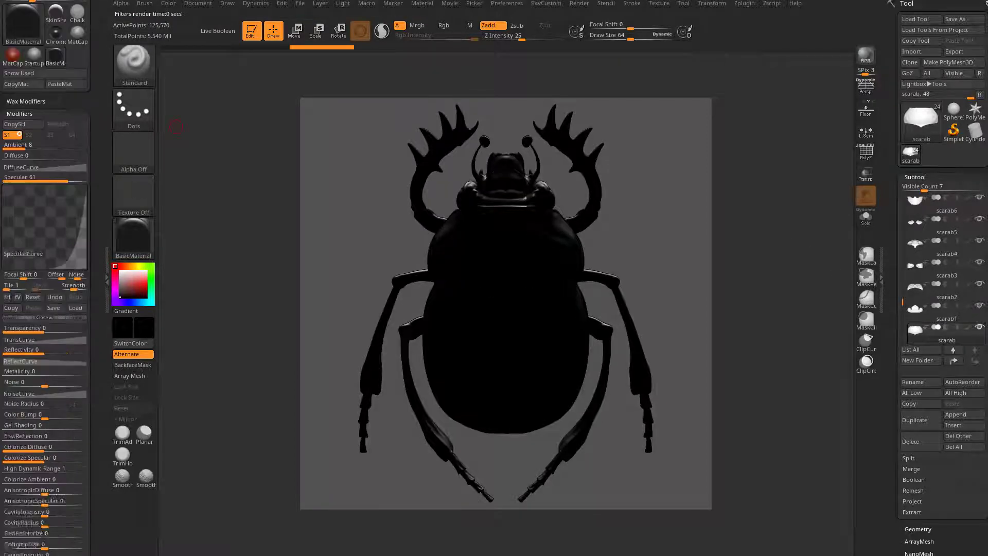
Save the BPR Compo render as RimLightTop.psd in the PainterLightAndShadow folder
click(13, 283)
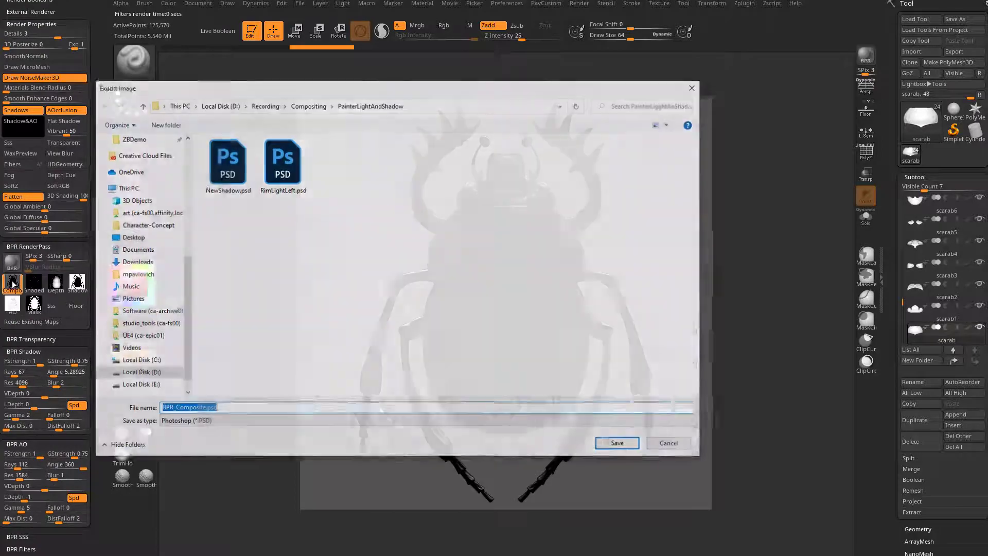
click(282, 164)
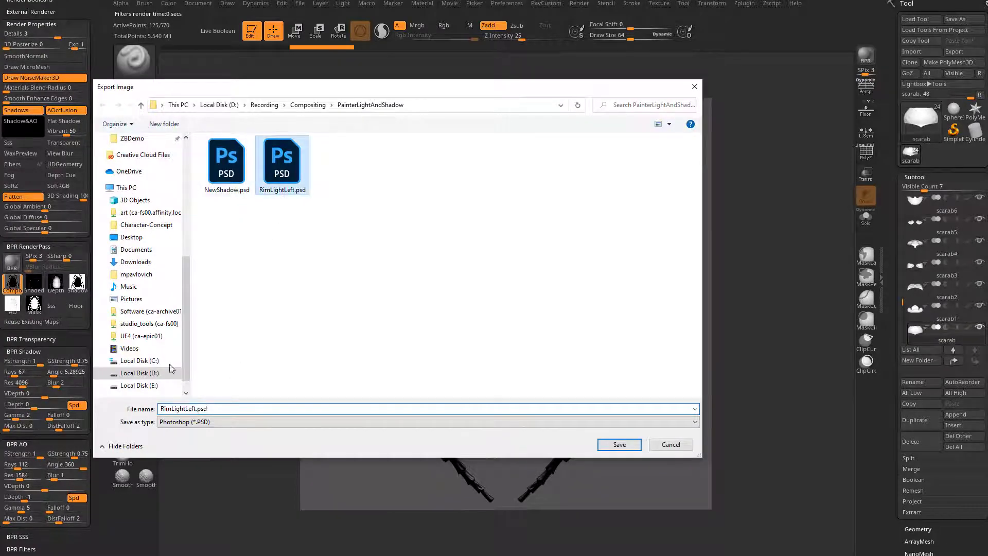
click(183, 408)
text(Right)
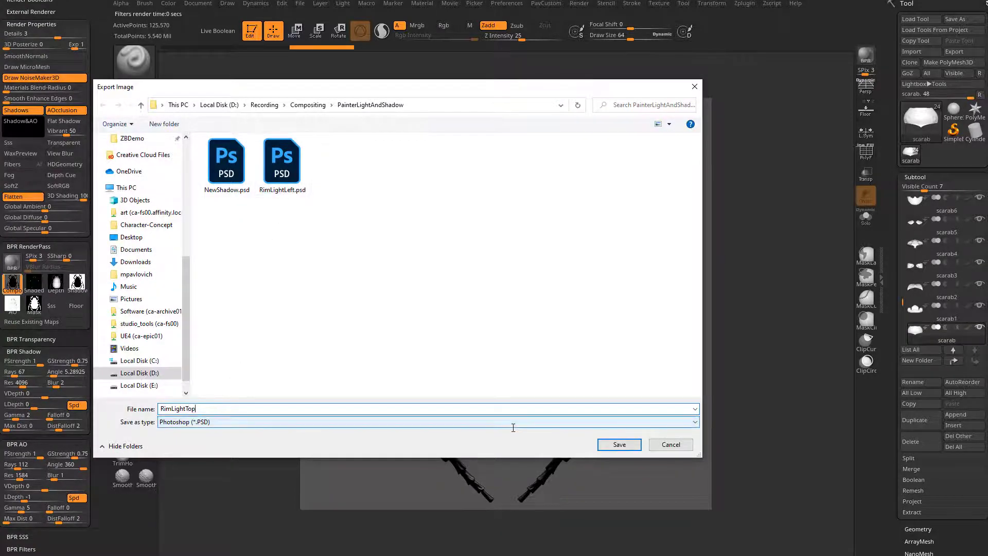
key(Return)
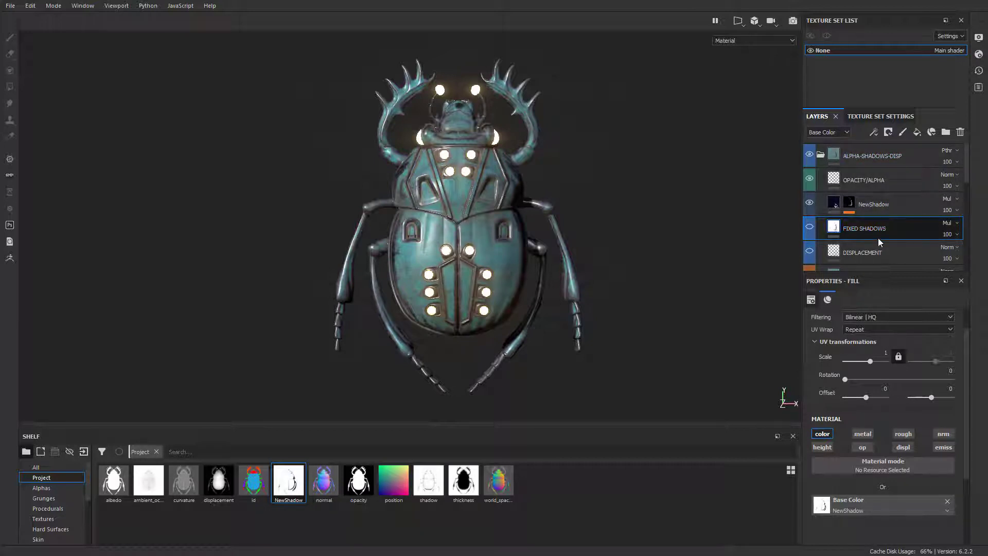
Add a fill layer above FIXED SHADOWS named RimLightLeft
click(917, 132)
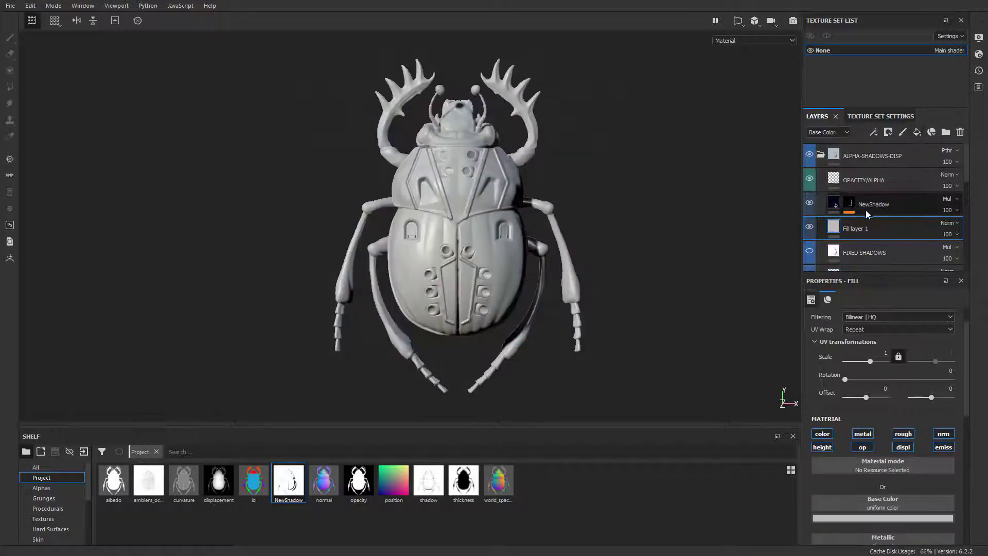
double_click(859, 228)
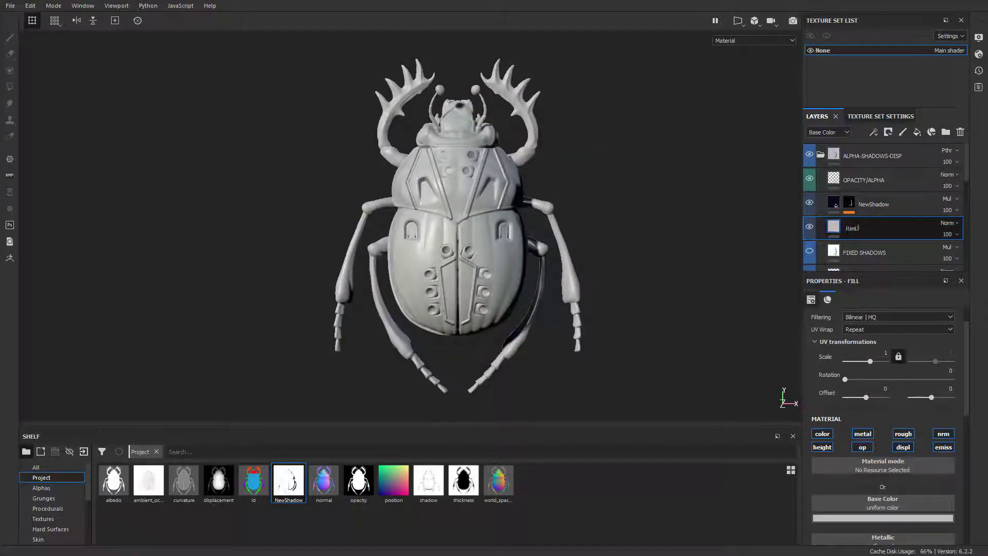
key(Return)
Import RimLightLeft.psd and RimLightTop.psd into the project as textures
key(alt+Tab)
drag(769, 300, 861, 335)
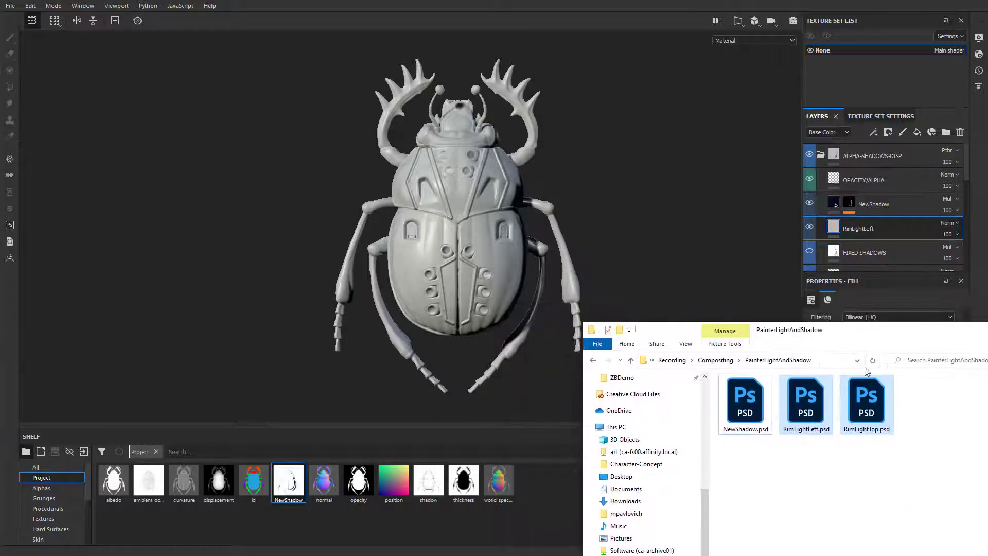
mouse_move(816, 396)
mouse_down()
mouse_move(710, 464)
mouse_move(481, 511)
mouse_up()
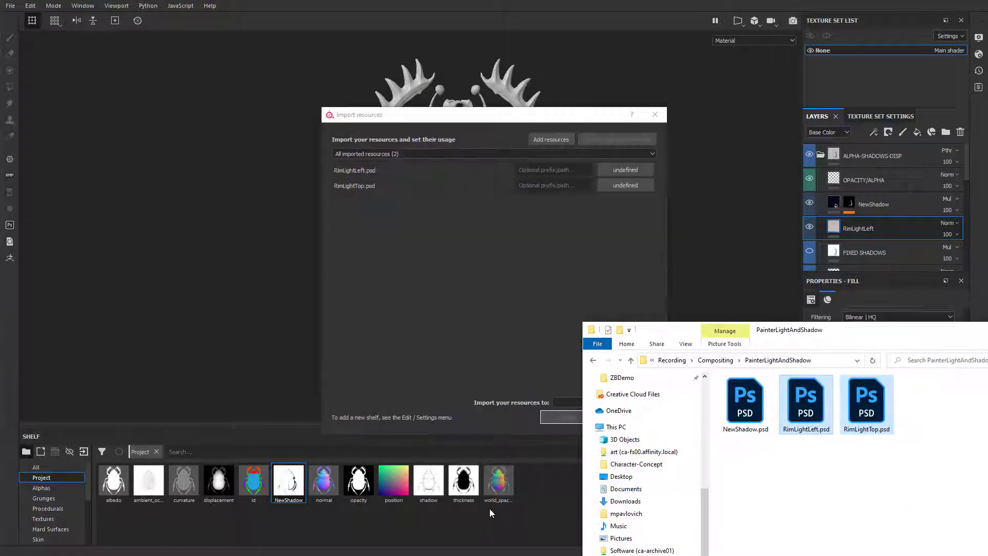
key(alt+Tab)
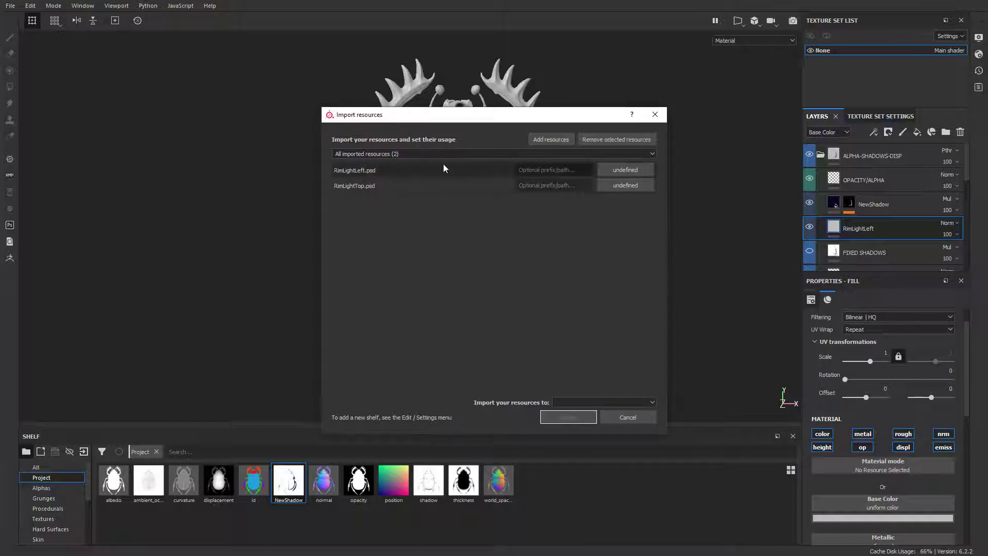
click(625, 170)
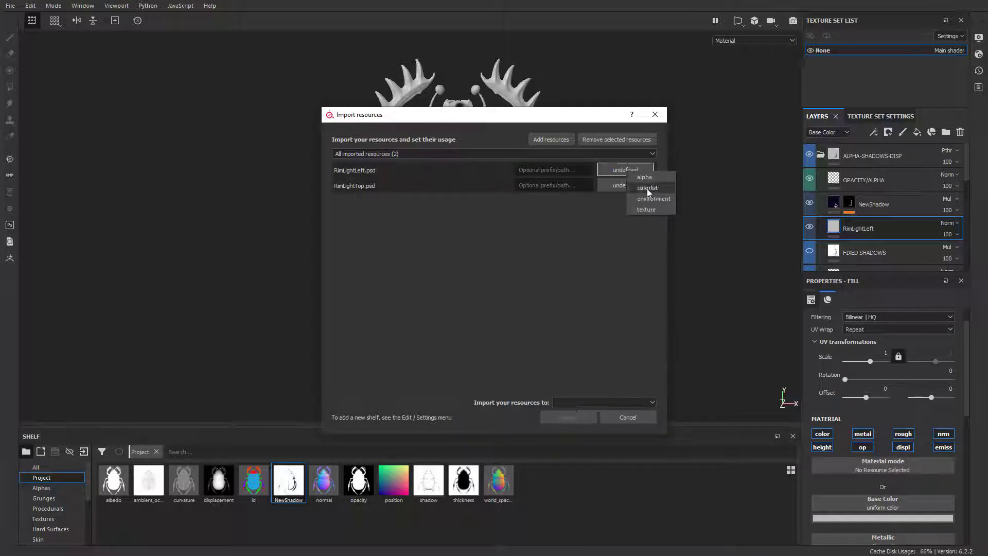
click(642, 210)
click(617, 402)
click(598, 419)
click(567, 416)
click(67, 480)
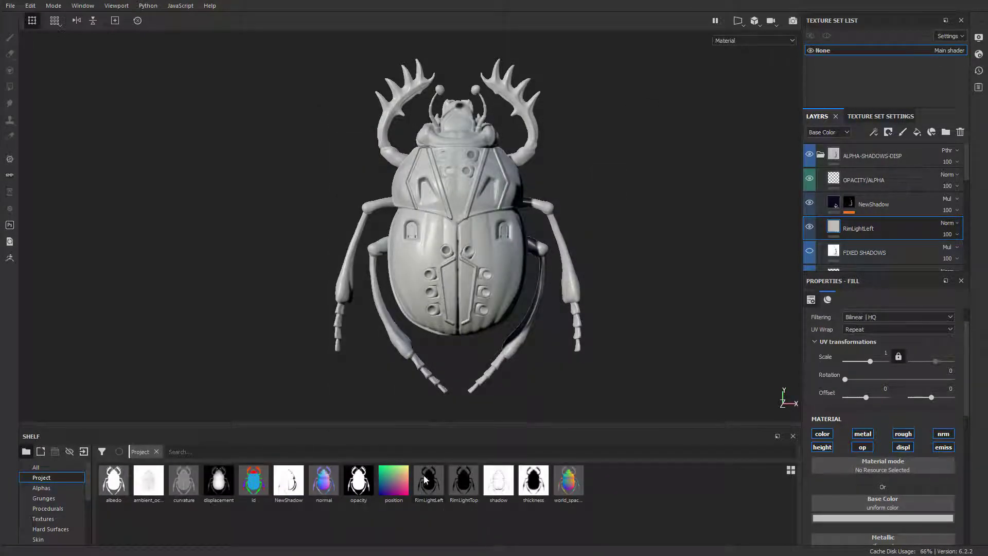
Put RimLightLeft in the layer's base colour and disable height, metallic, opacity, roughness, normal and emissive channels
click(463, 481)
drag(428, 496, 867, 502)
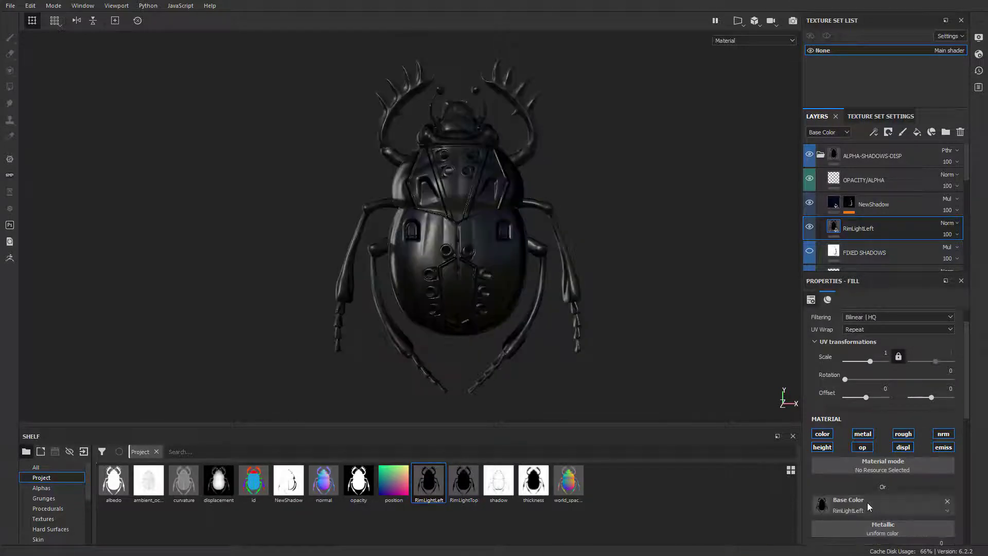
click(822, 446)
click(863, 433)
click(869, 447)
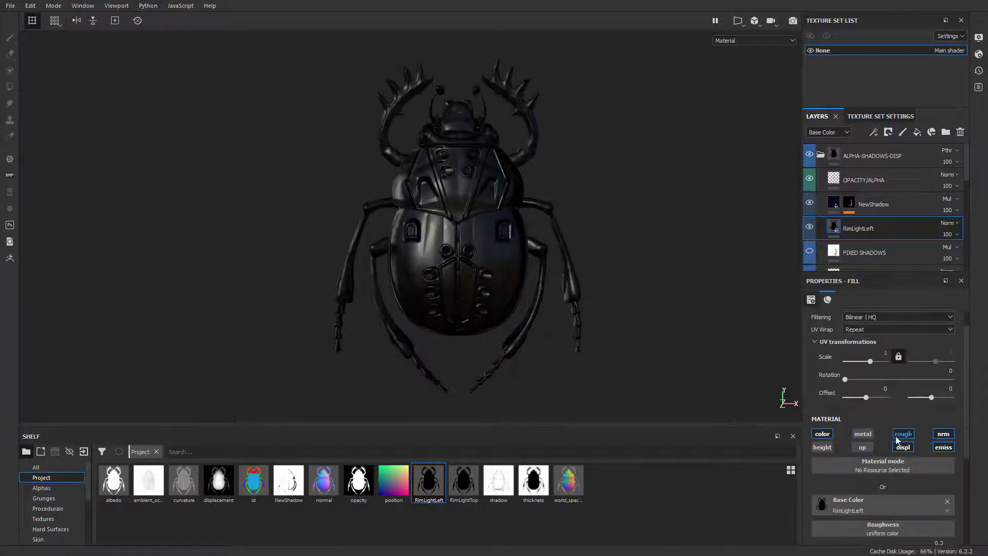
click(903, 434)
click(943, 434)
click(943, 447)
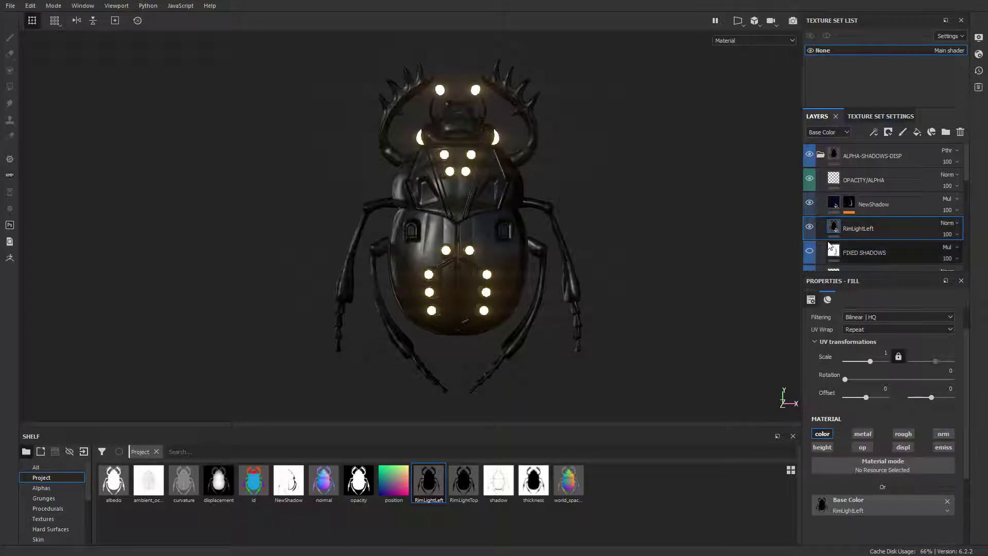
Set the layer to Screen blending with a plain pale cream base colour (1.000, 0.867, 0.459)
click(956, 224)
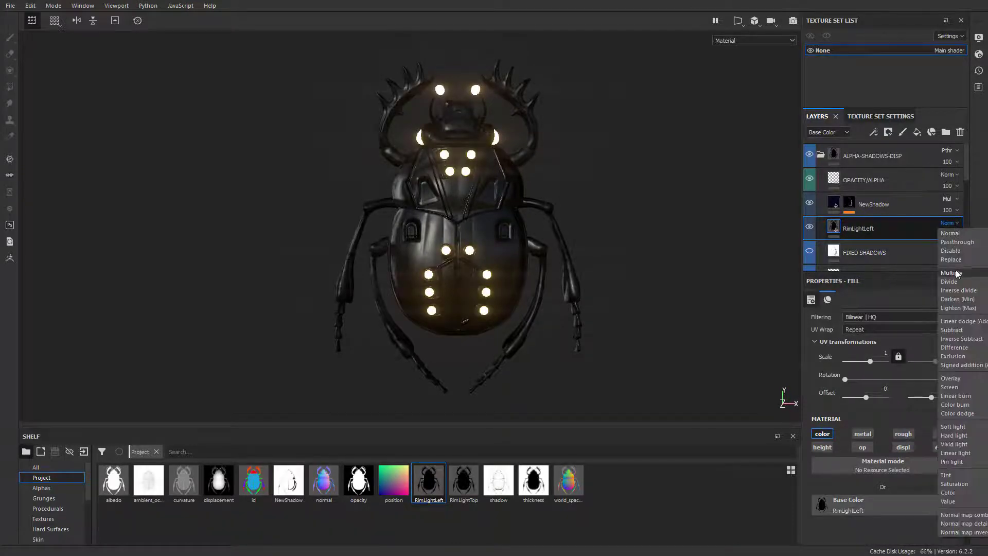
click(953, 386)
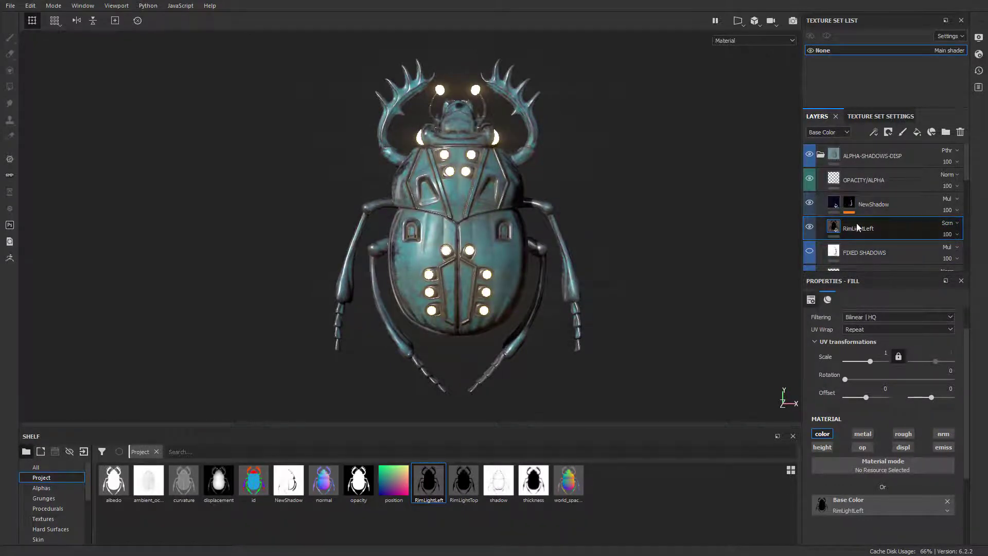
click(947, 502)
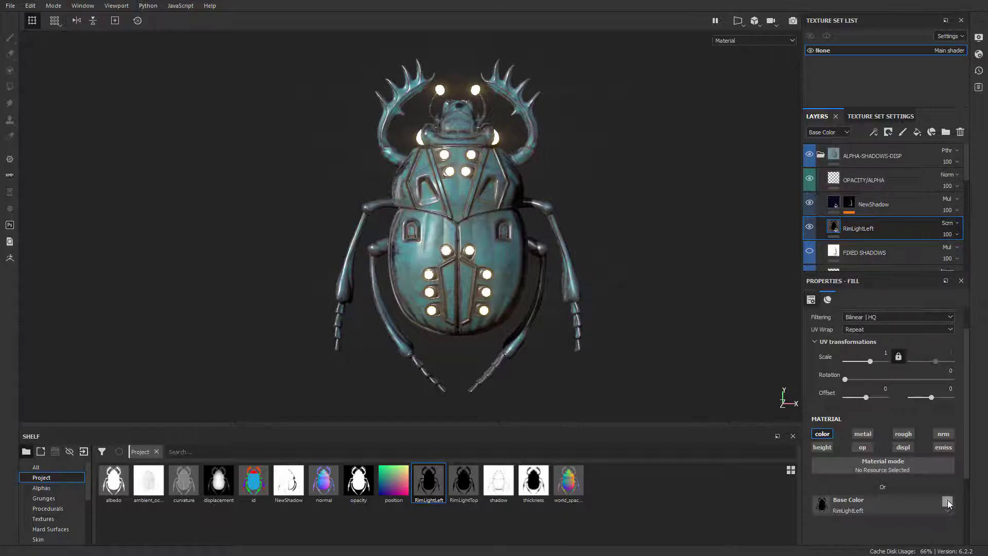
click(876, 518)
drag(909, 432, 920, 413)
drag(969, 492, 969, 485)
drag(906, 427, 903, 411)
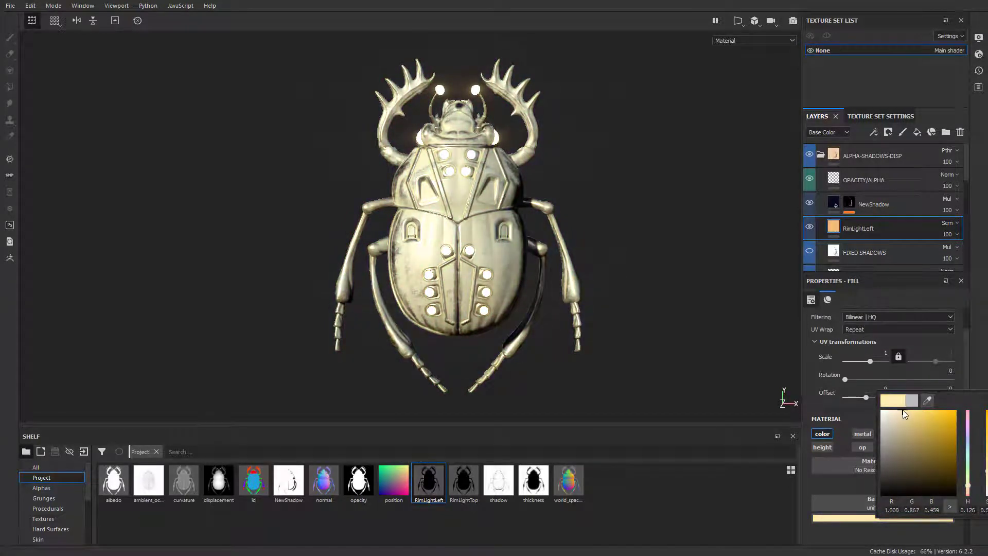
click(838, 532)
right_click(845, 233)
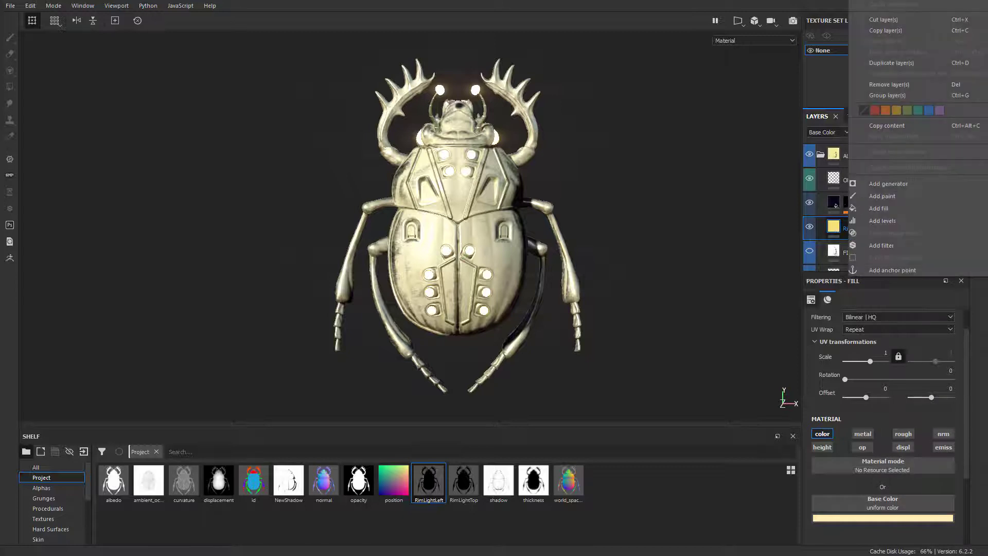
Add a black mask with a fill effect using the RimLightLeft render as greyscale
click(896, 1)
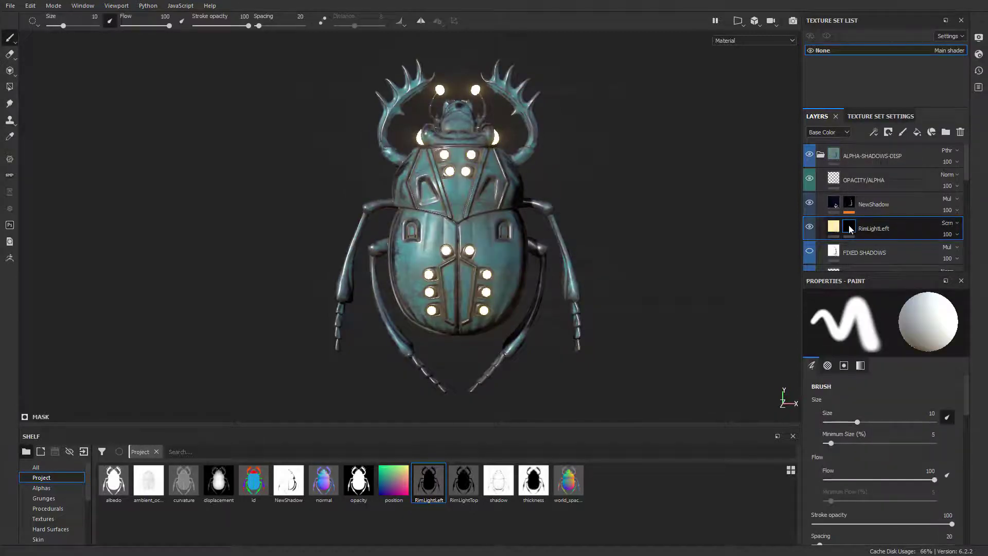
right_click(849, 229)
click(872, 453)
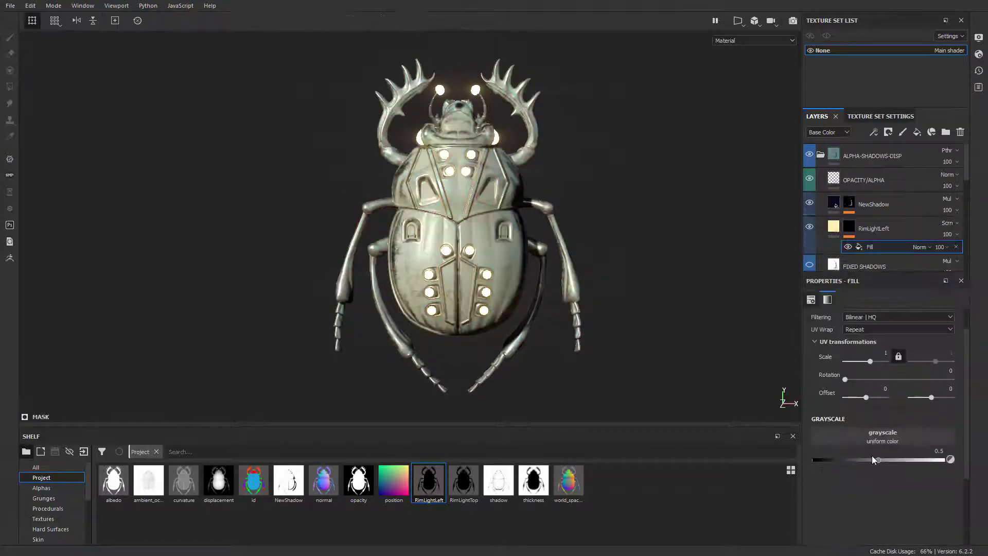
mouse_move(430, 489)
mouse_down()
mouse_move(453, 507)
mouse_move(872, 434)
mouse_up()
alt+click(850, 229)
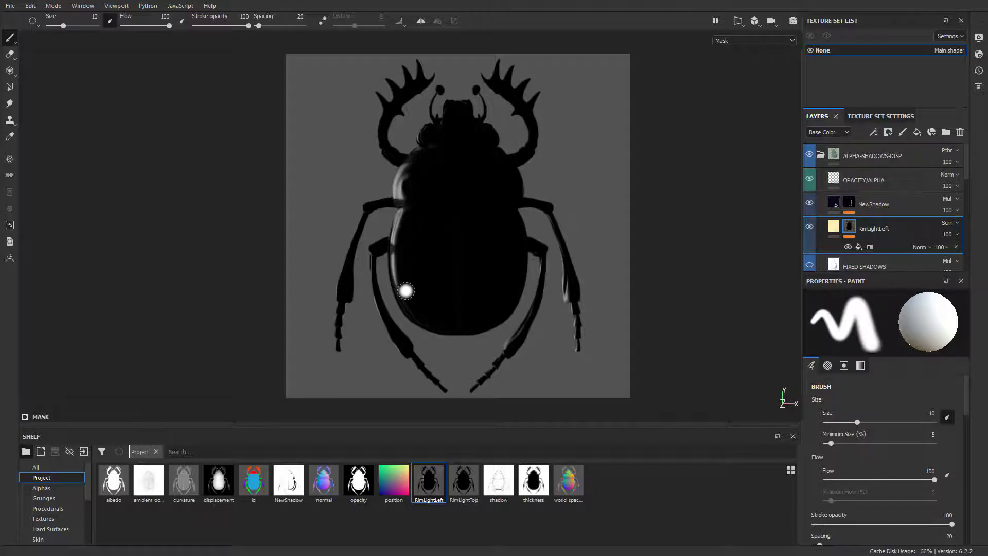
click(888, 246)
Add a Levels effect to the RimLightLeft mask with input range 0.092–0.567
right_click(880, 246)
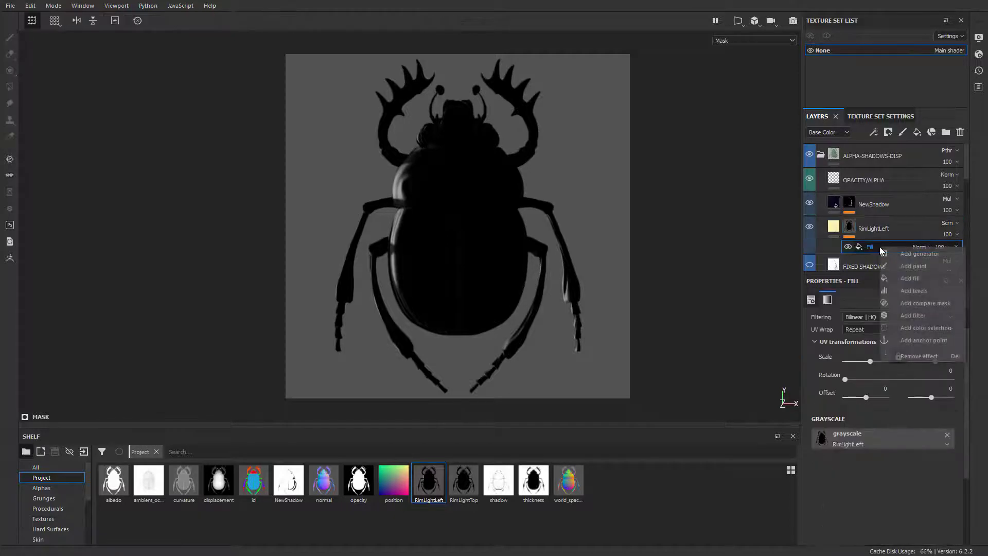
click(900, 291)
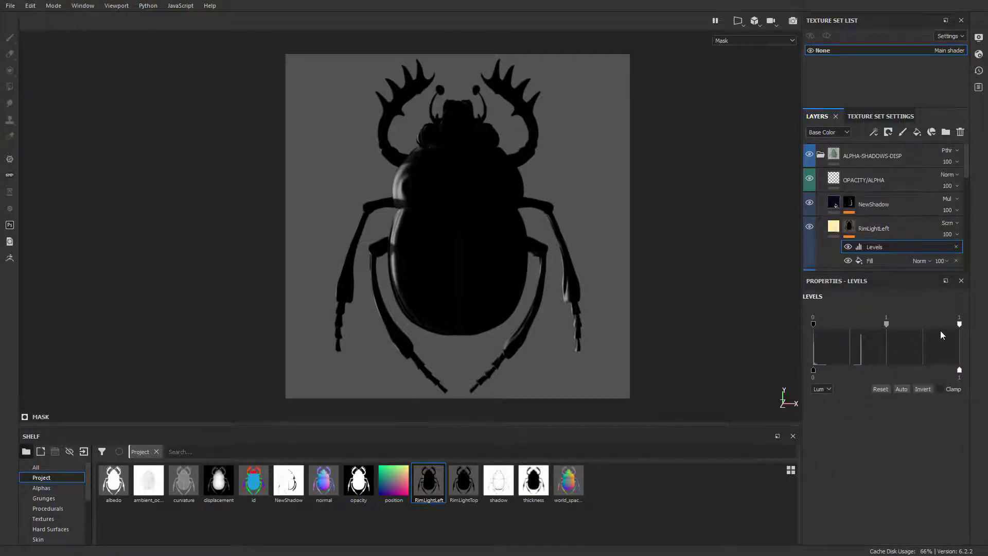
drag(960, 324, 908, 329)
mouse_move(814, 324)
mouse_down()
mouse_move(844, 326)
mouse_move(829, 331)
mouse_up()
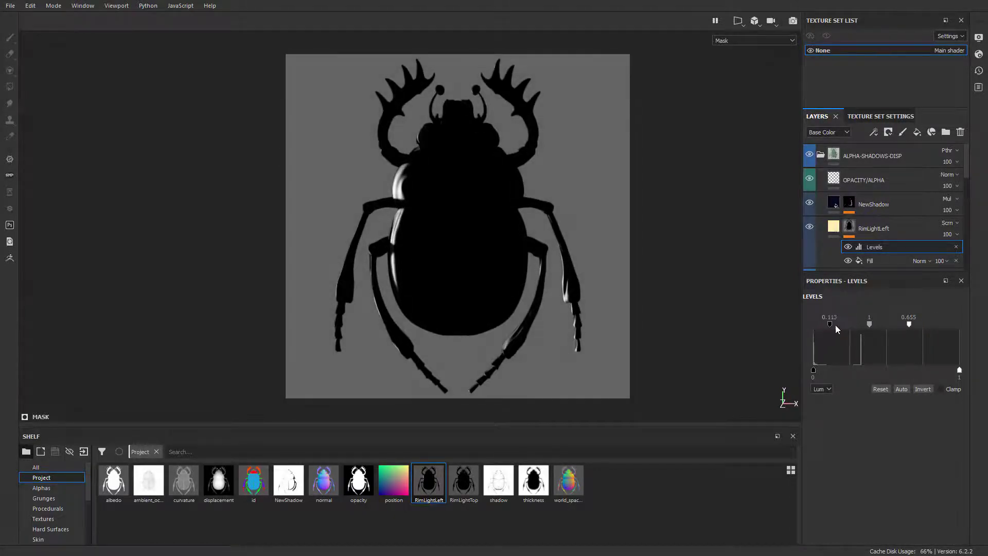
key(m)
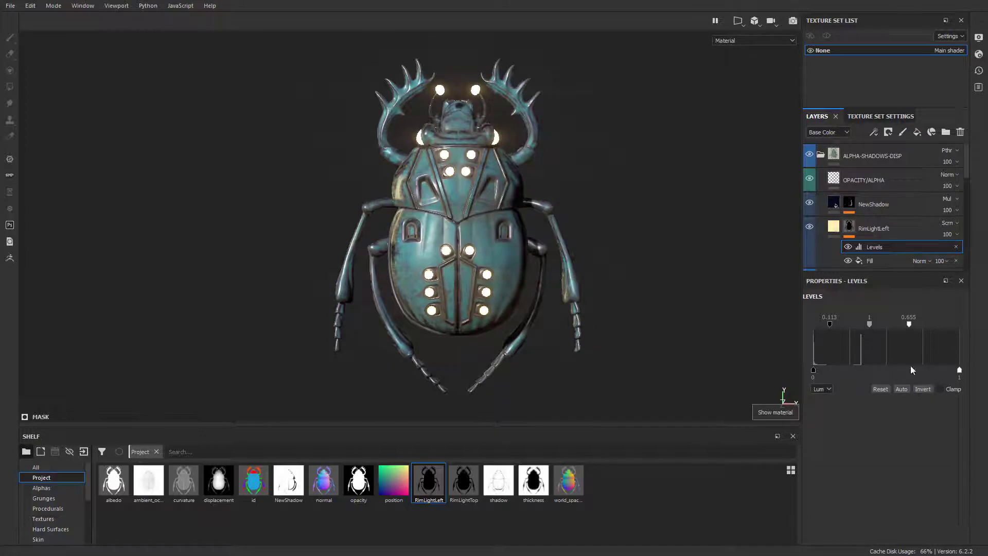
mouse_move(908, 328)
mouse_down()
mouse_move(947, 330)
mouse_move(869, 329)
mouse_move(945, 329)
mouse_move(872, 332)
mouse_move(929, 332)
mouse_move(890, 332)
mouse_up()
mouse_move(831, 322)
mouse_down()
mouse_move(873, 322)
mouse_move(811, 322)
mouse_move(850, 322)
mouse_move(838, 325)
mouse_up()
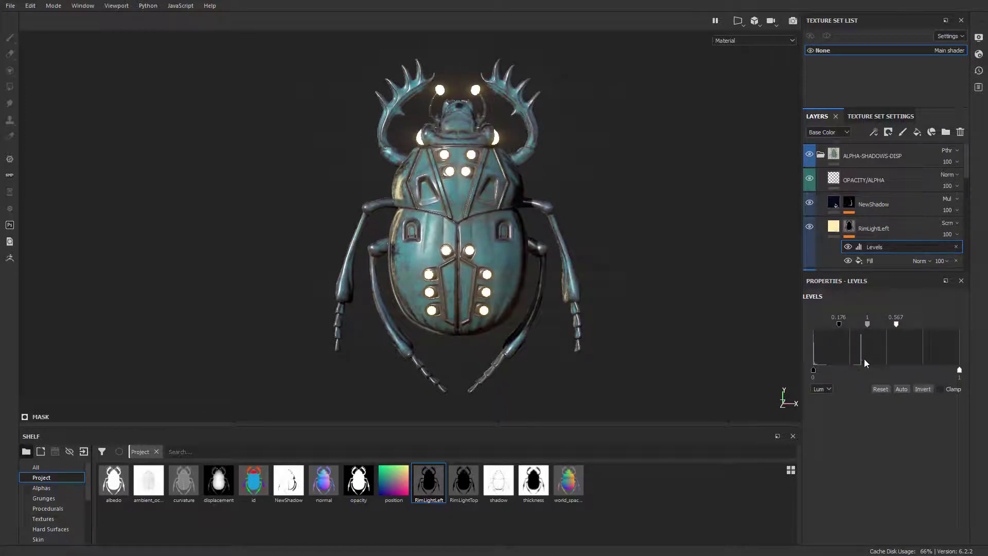
mouse_move(838, 323)
mouse_down()
mouse_move(812, 323)
mouse_move(828, 324)
mouse_up()
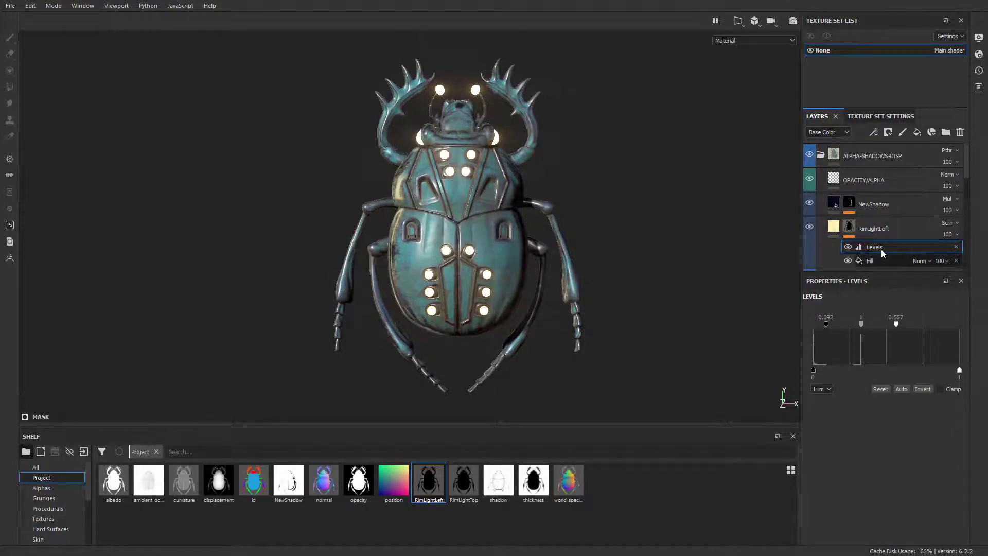
Save the project, then duplicate RimLightLeft and rename the copy RimLightTop
key(1)
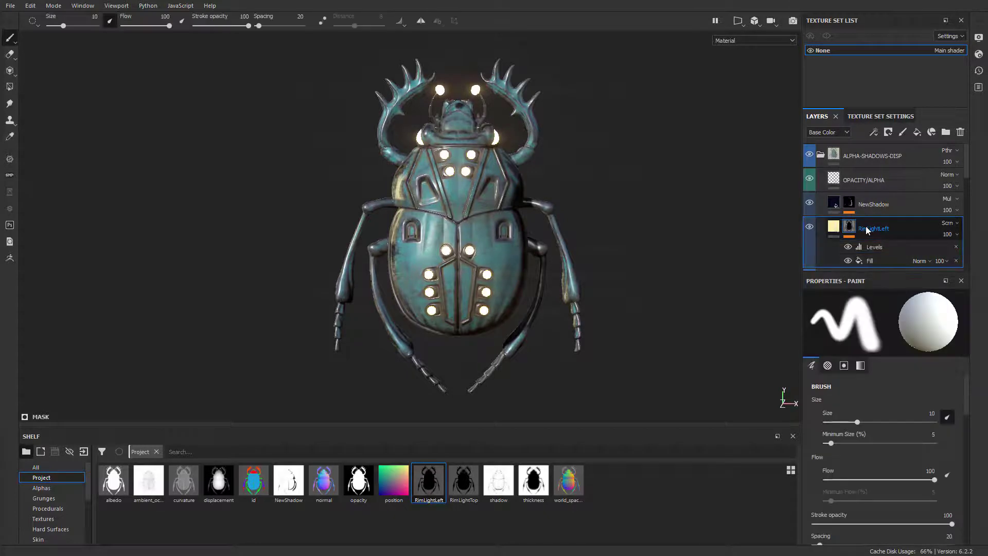
key(ctrl+s)
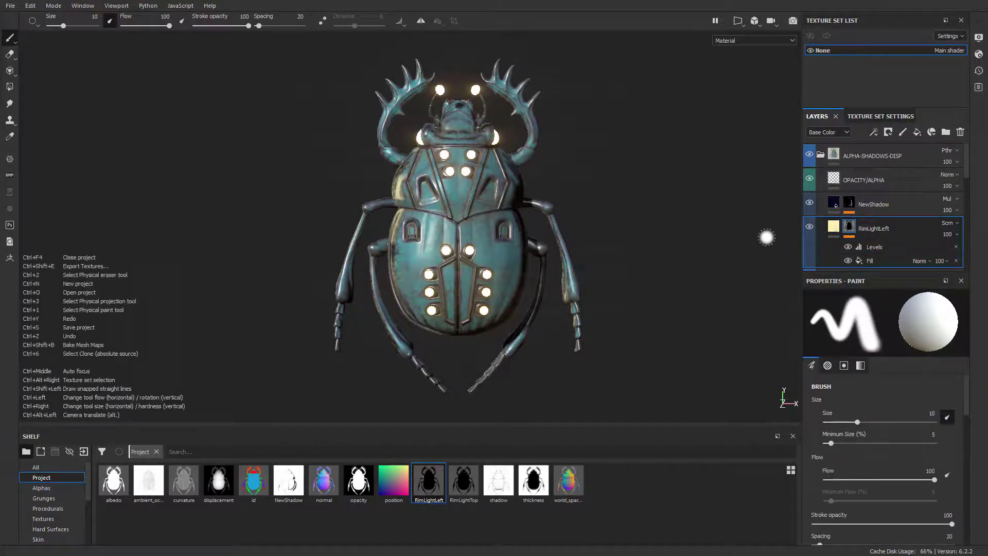
click(832, 225)
key(ctrl+d)
double_click(873, 228)
drag(880, 229, 921, 228)
text(Top)
key(Return)
Swap the RimLightTop mask fill's greyscale to the RimLightTop render
click(849, 227)
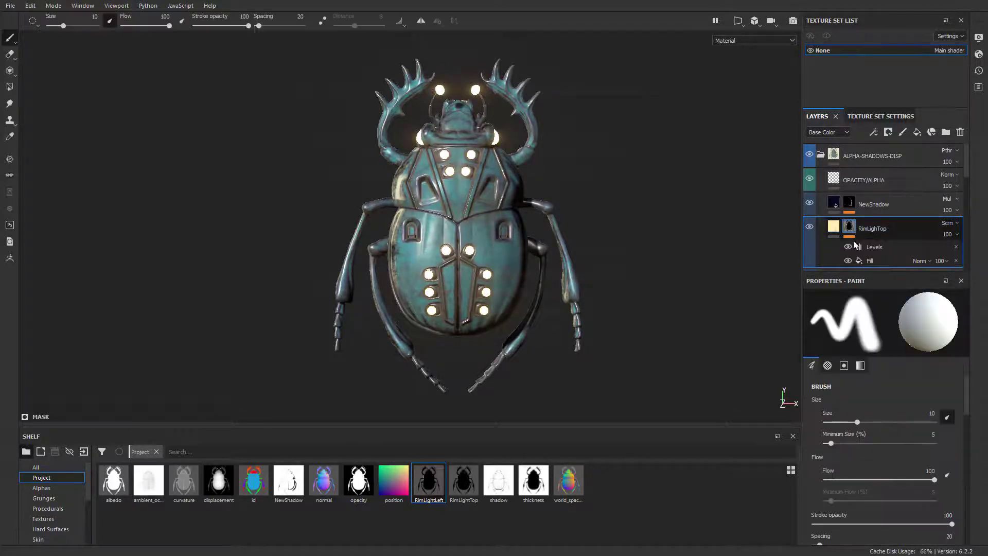
click(885, 261)
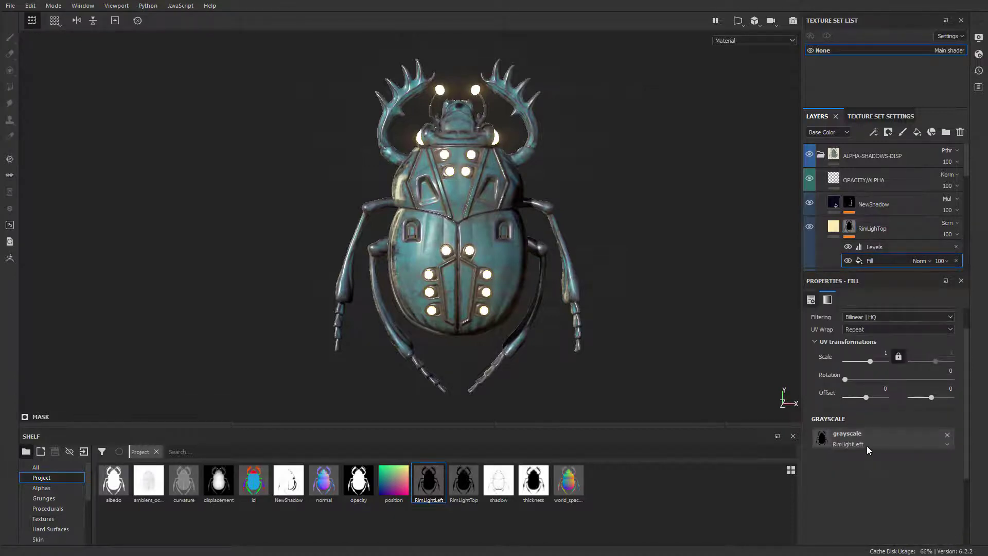
drag(478, 497, 858, 440)
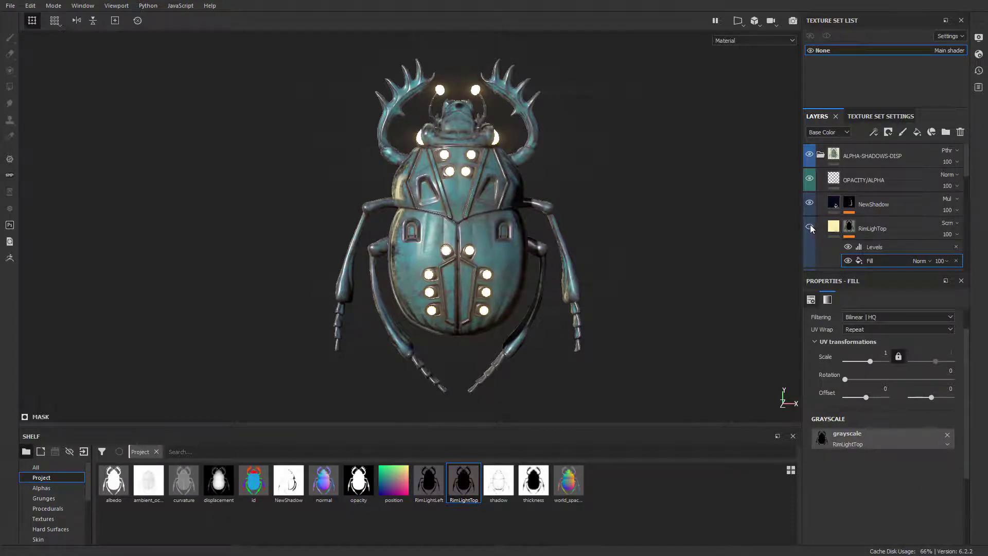
mouse_move(648, 224)
shift+right_down()
mouse_move(635, 221)
mouse_move(648, 229)
shift+right_up()
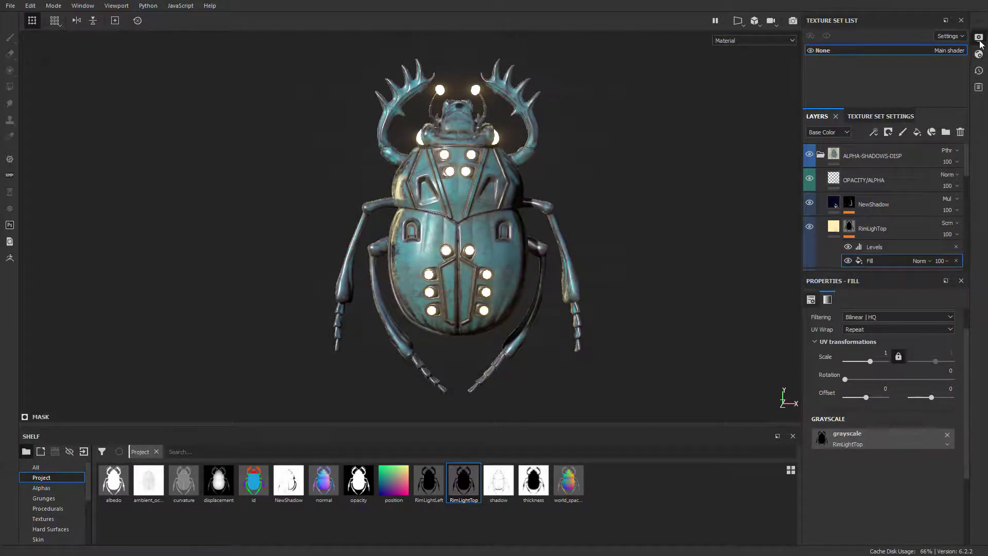
Try the Bonifacio Street environment with a visible, unblurred backdrop and rotated lighting
click(979, 39)
click(882, 124)
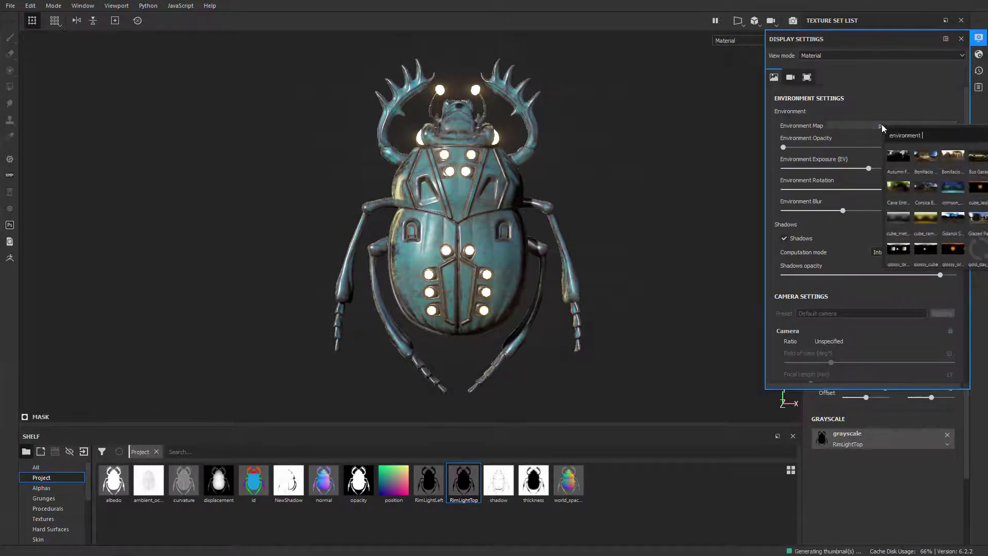
click(953, 157)
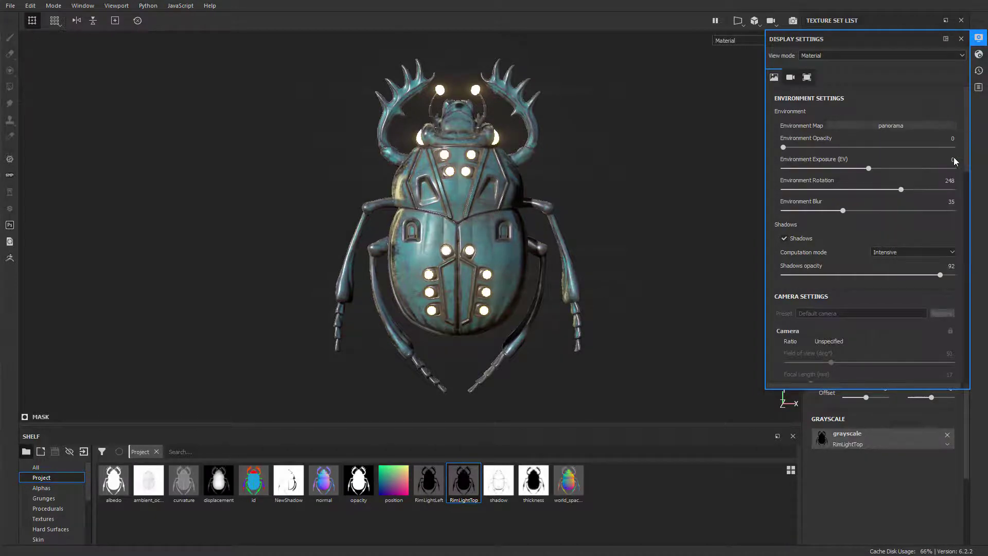
shift+right_drag(668, 179, 663, 179)
click(979, 39)
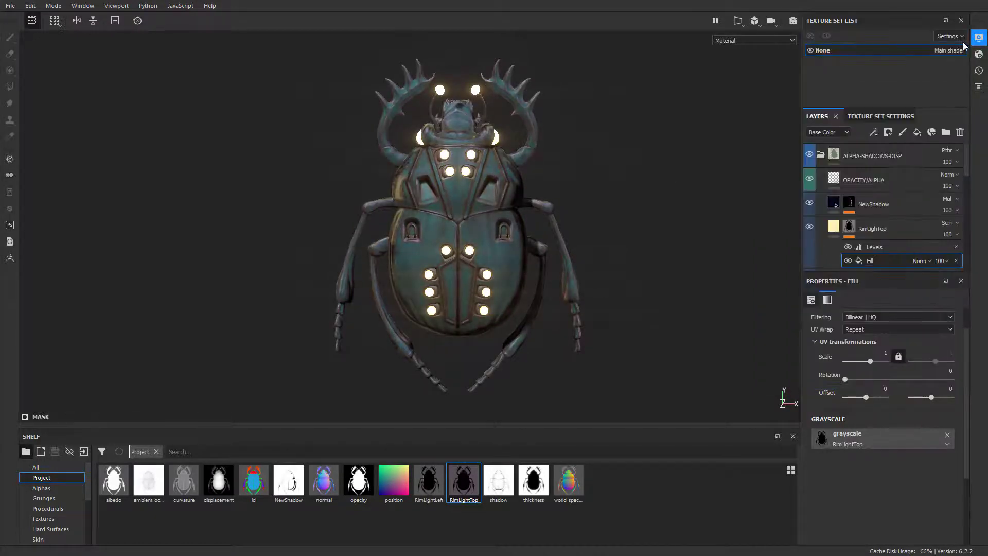
click(979, 40)
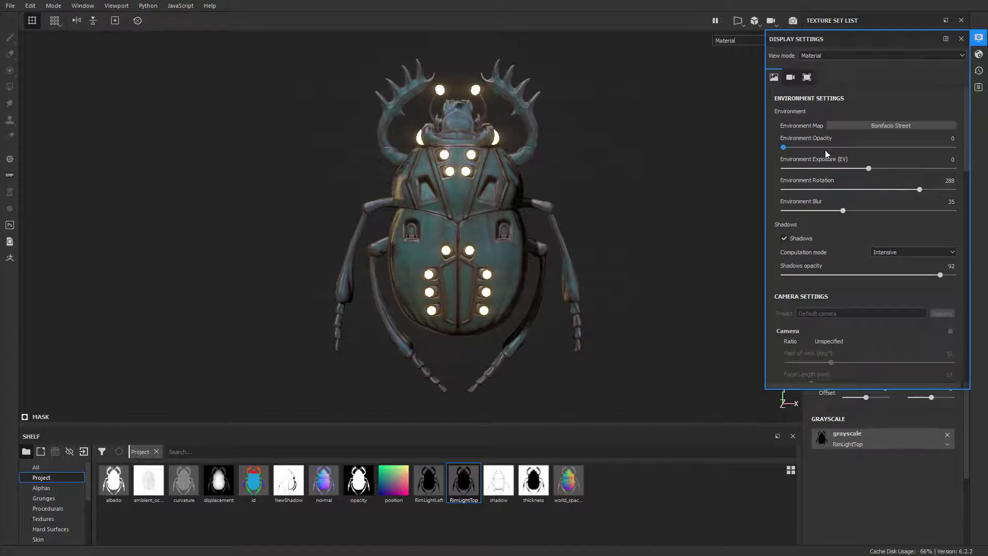
drag(825, 153, 955, 147)
drag(842, 210, 782, 210)
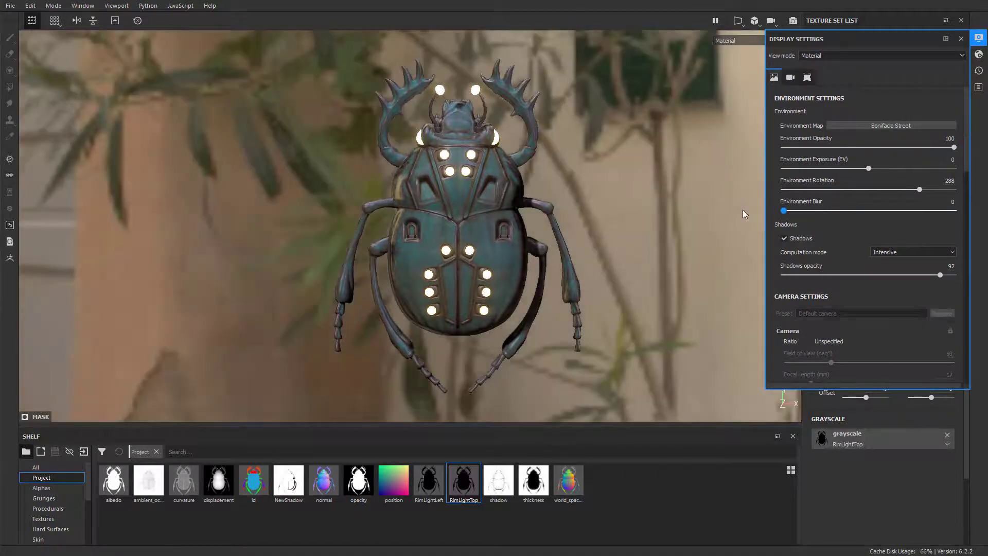
shift+right_drag(742, 209, 688, 219)
Use Bonifacio Aragon Stairs at exposure 0.18, rotation 236, backdrop hidden, and preview in Iray
click(895, 125)
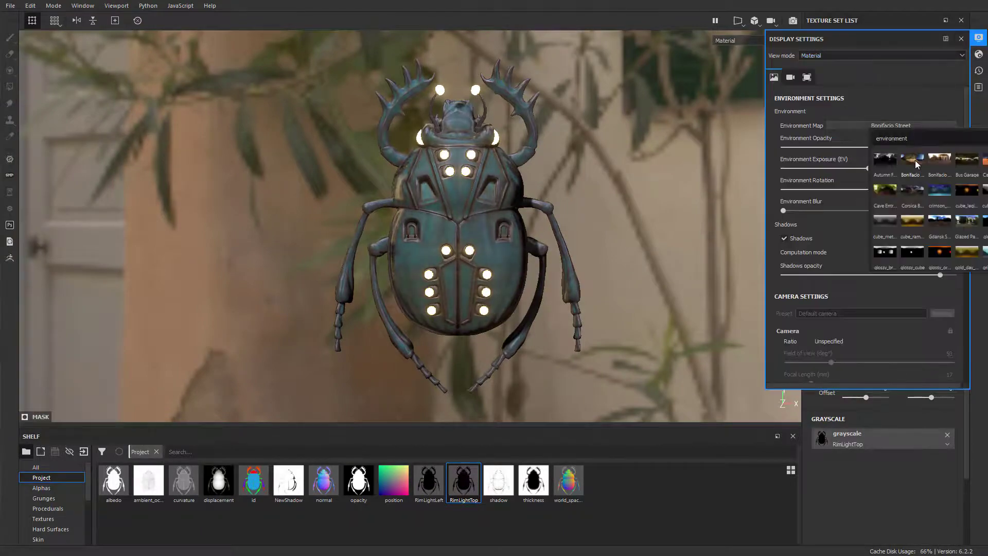
click(915, 160)
mouse_move(700, 166)
shift+right_down()
mouse_move(671, 163)
mouse_move(681, 165)
shift+right_up()
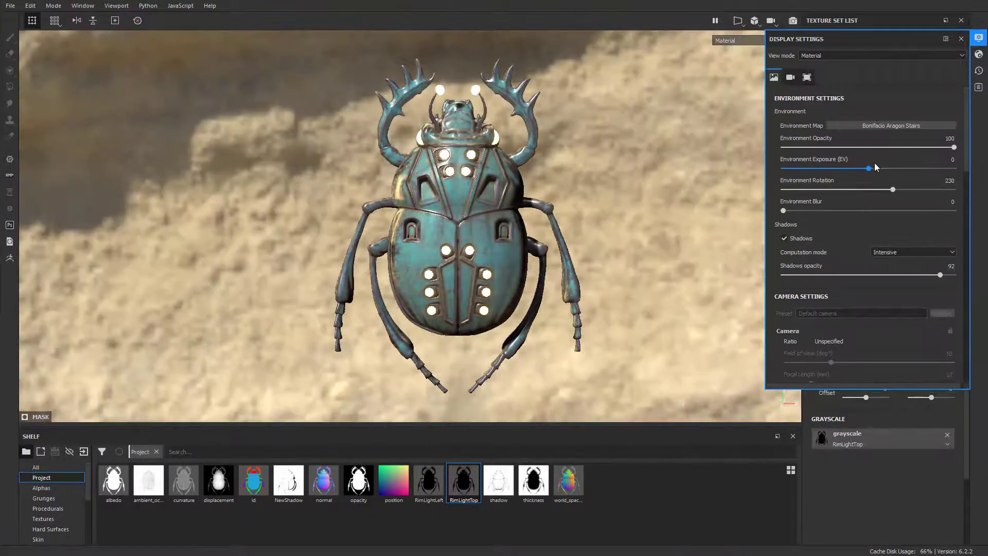
drag(869, 168, 870, 168)
click(960, 38)
shift+right_drag(674, 261, 692, 381)
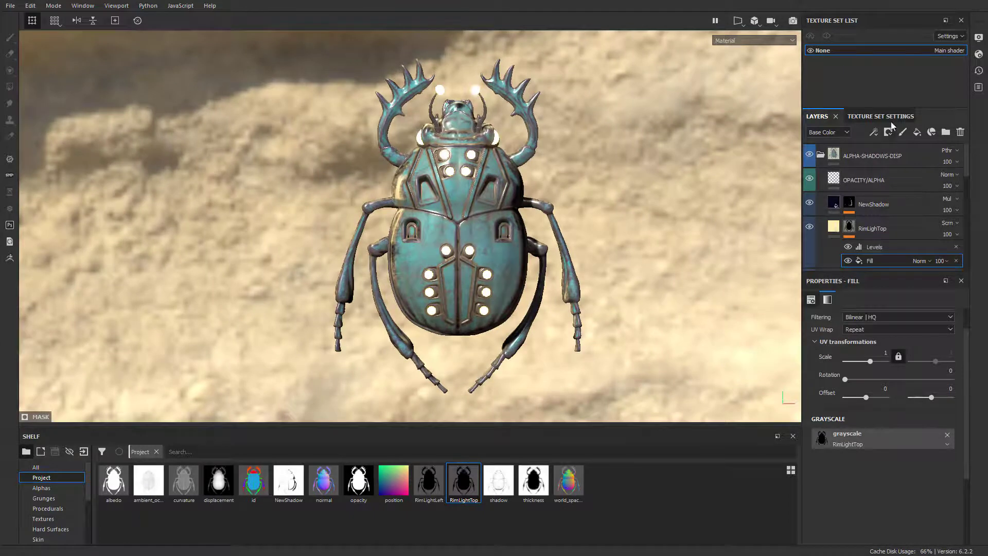
click(977, 40)
drag(894, 150, 754, 147)
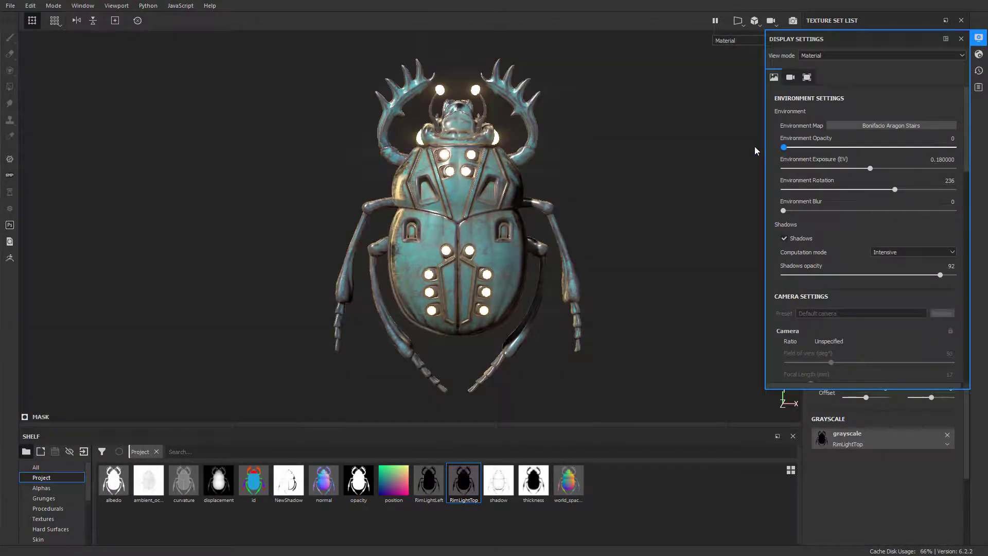
click(960, 38)
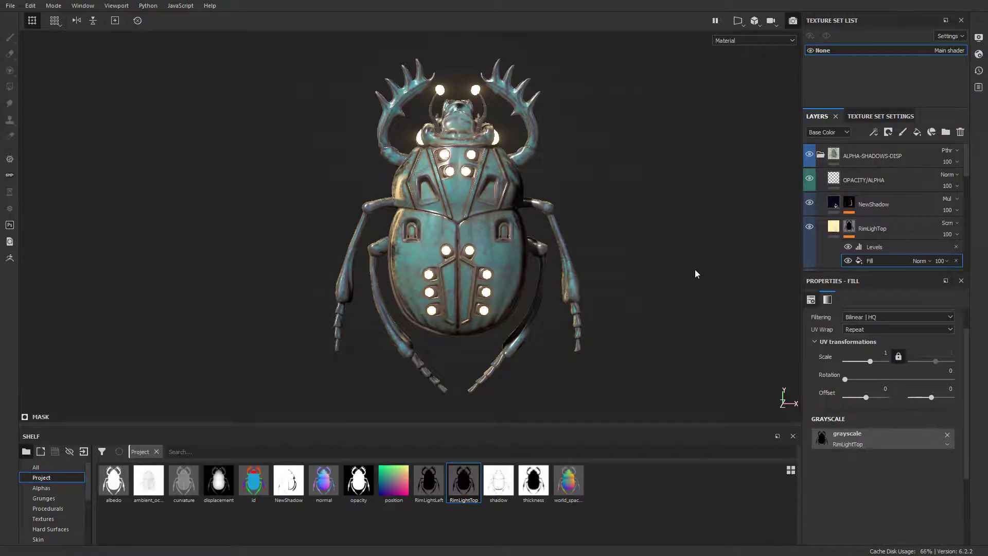
key(F10)
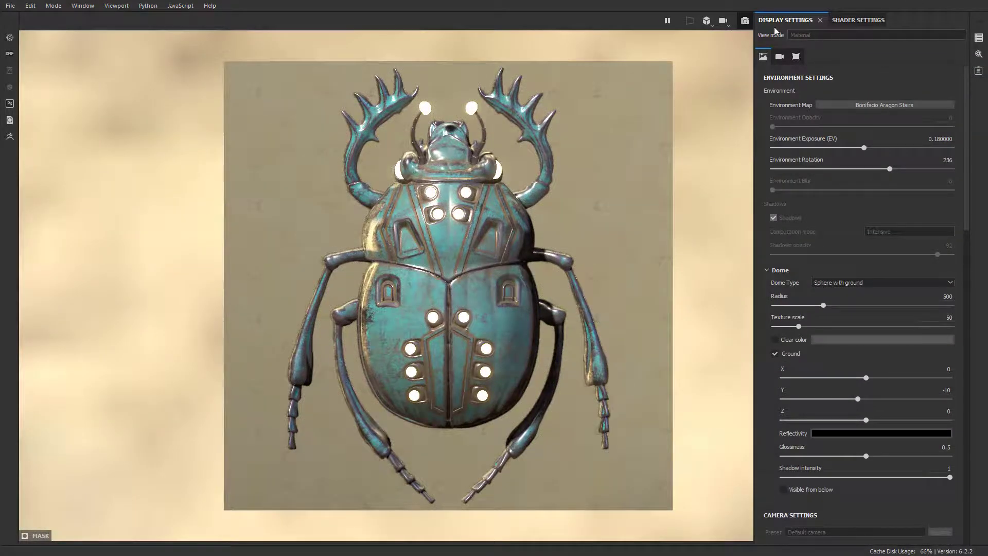
Switch to the pbr-metal-rough-with-alpha-blending shader and rotate the environment to 209 in Iray
click(746, 24)
click(979, 55)
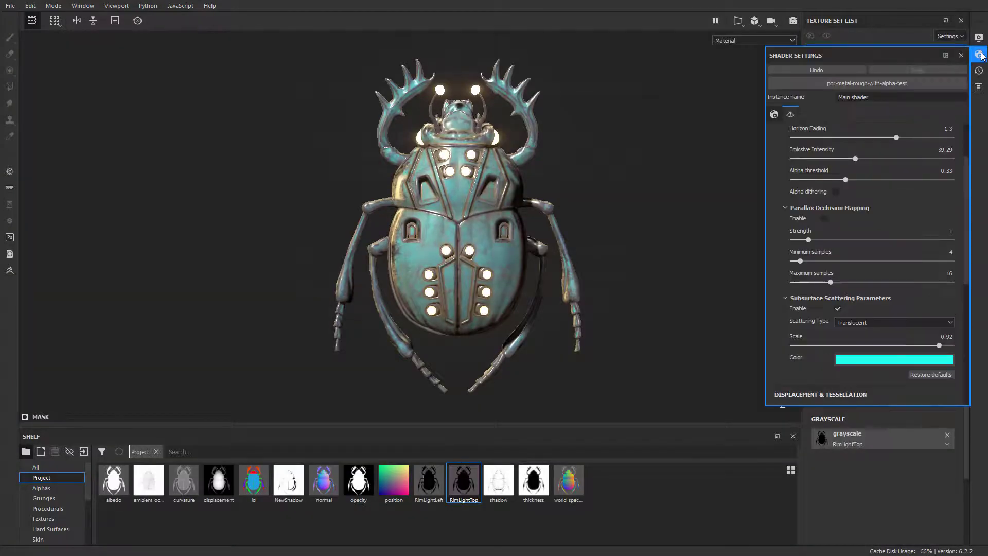
click(872, 85)
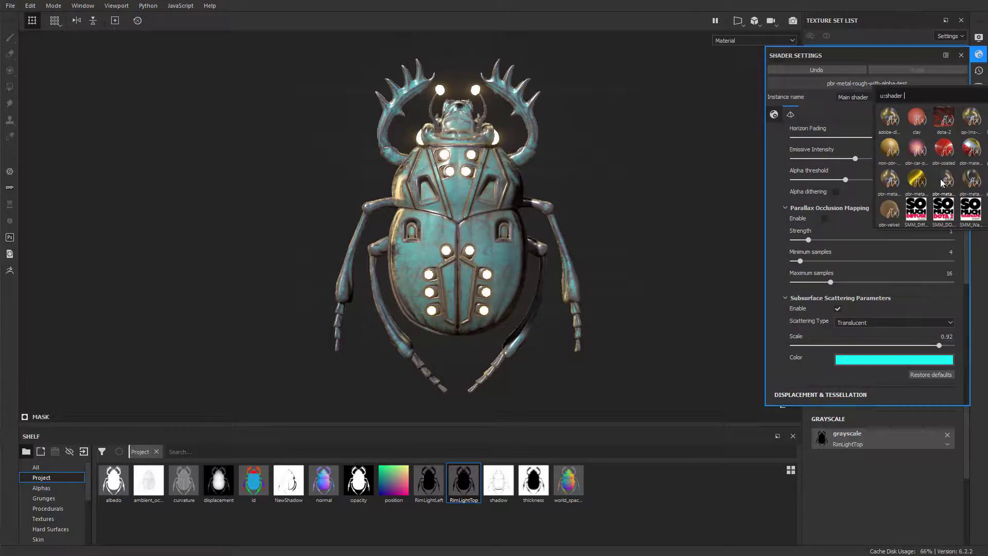
click(944, 179)
click(961, 55)
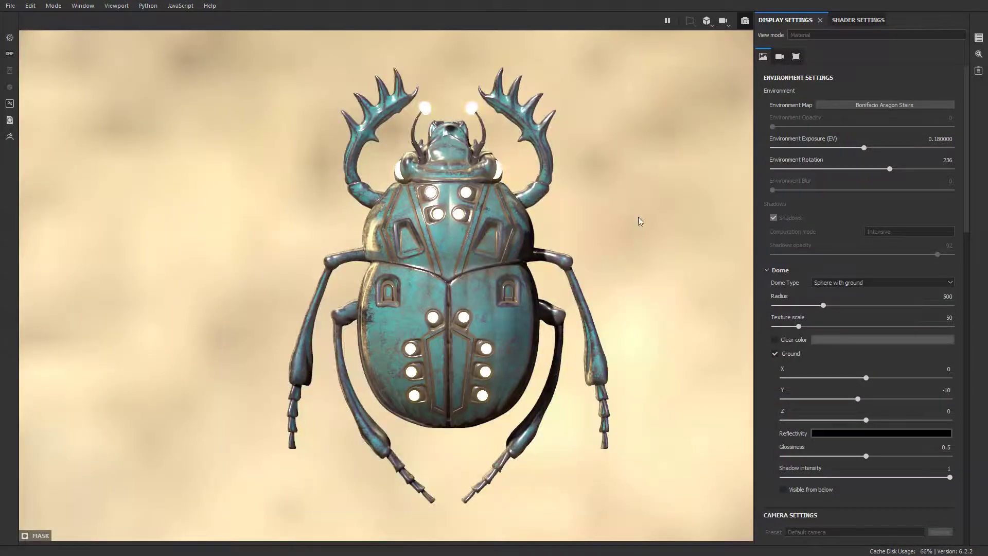
shift+right_drag(675, 202, 582, 211)
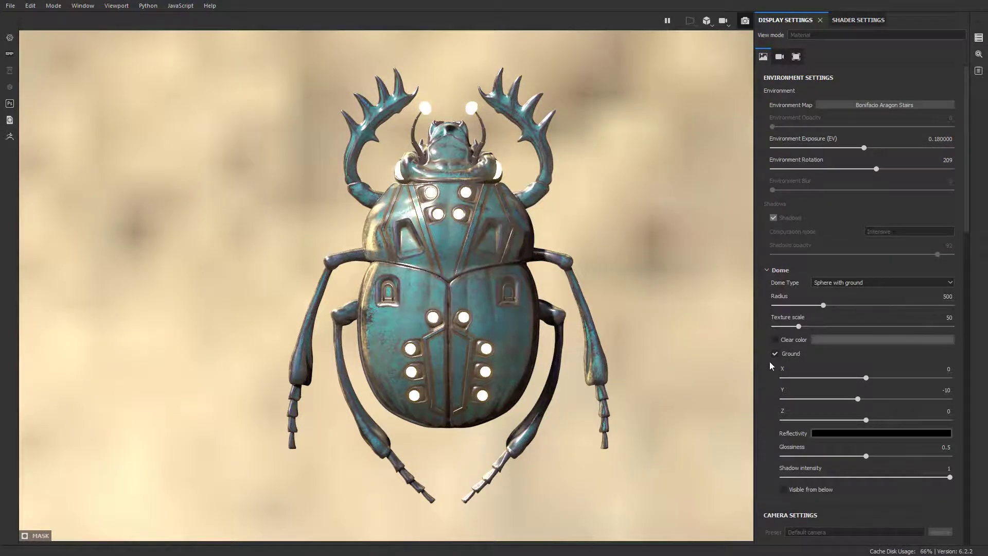
Enable the Glare post effect and raise its luminance to 1.08
scroll(829, 379, down, 5)
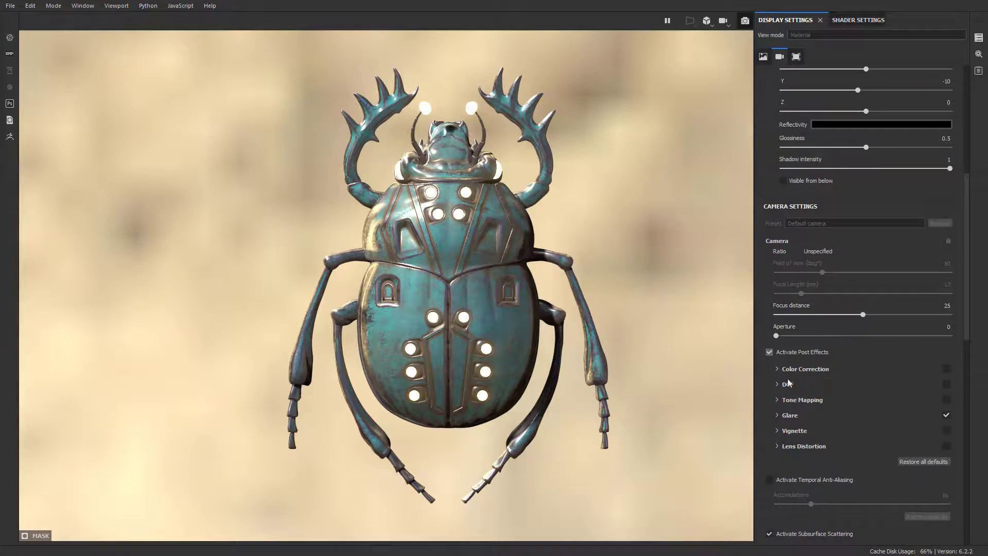
click(947, 414)
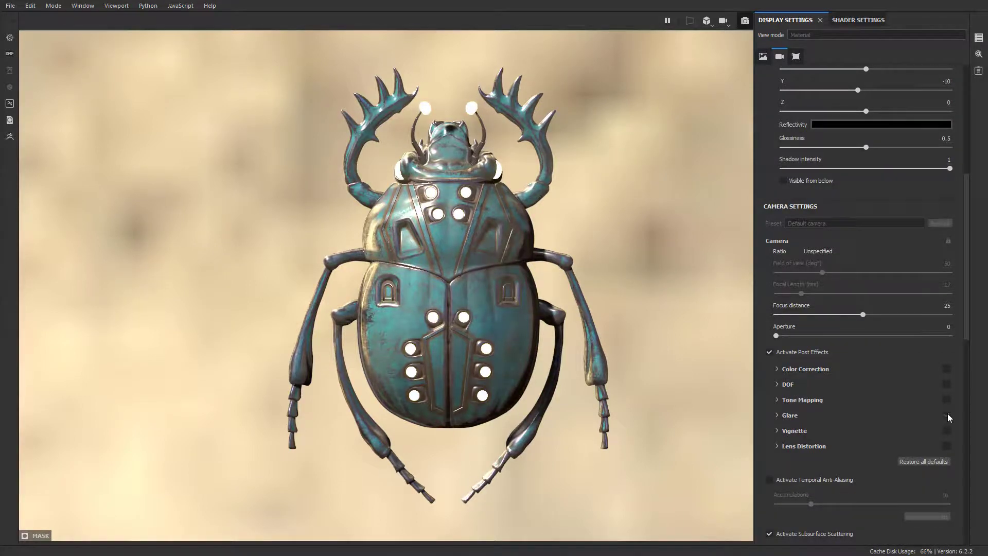
click(777, 415)
scroll(844, 407, down, 1)
drag(819, 372, 838, 372)
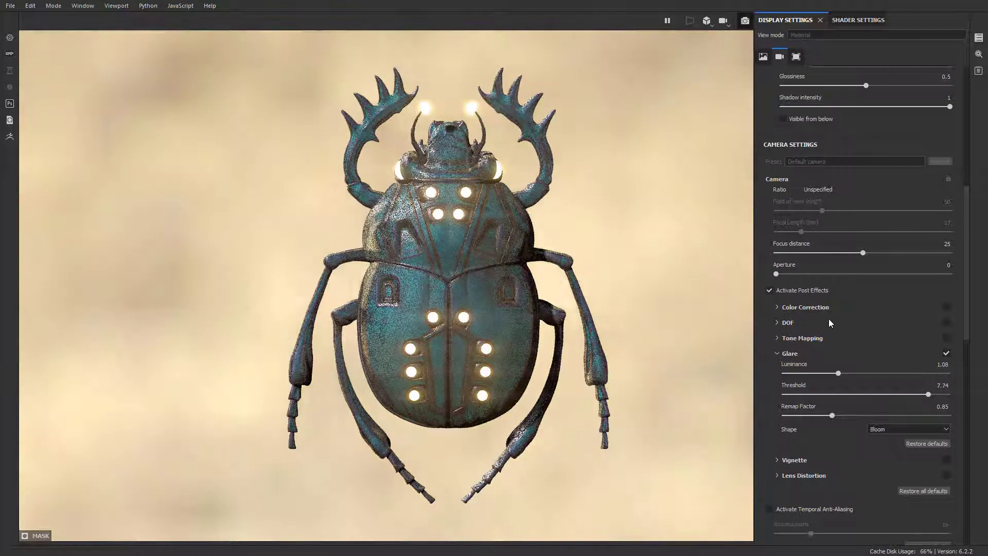
Replace the environment backdrop with a plain Clear color background
scroll(829, 323, up, 2)
alt+right_drag(671, 262, 669, 231)
alt+middle_drag(670, 231, 586, 236)
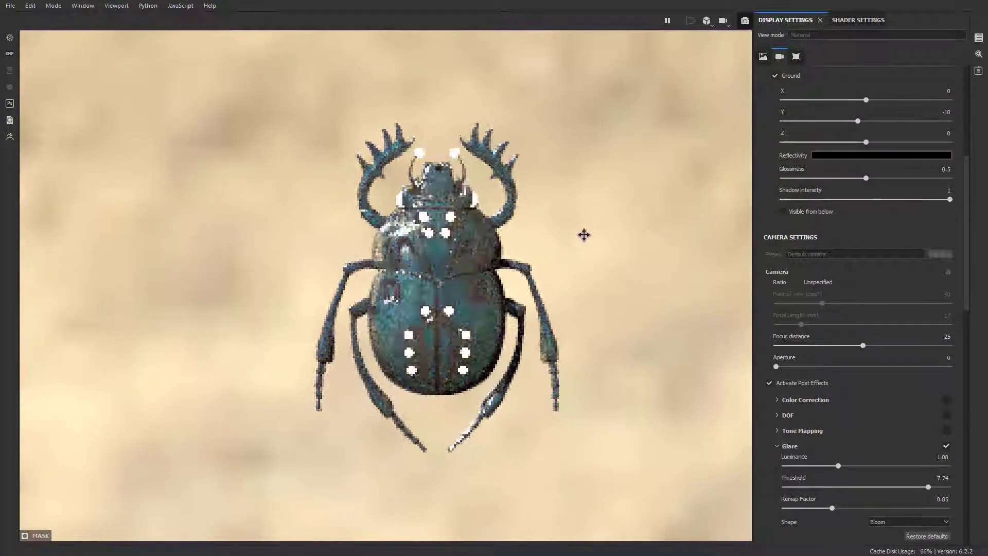
drag(586, 236, 561, 236)
scroll(786, 186, up, 3)
click(790, 218)
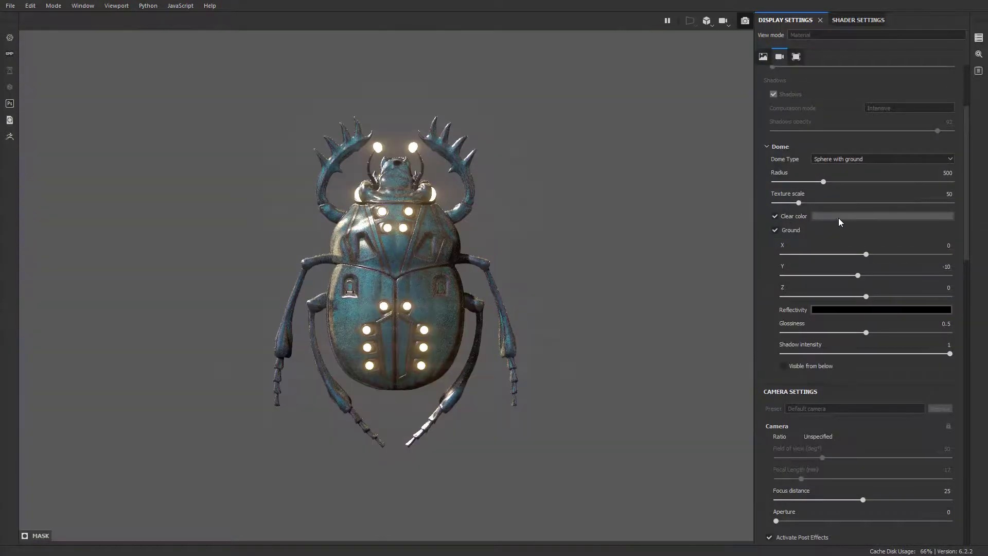
Darken the Clear color background to near black
click(839, 217)
click(851, 290)
drag(849, 296, 836, 312)
click(834, 311)
Soften the glare to luminance 0.59, threshold 7.3, remap 0.74, and rotate the lighting
scroll(869, 389, down, 4)
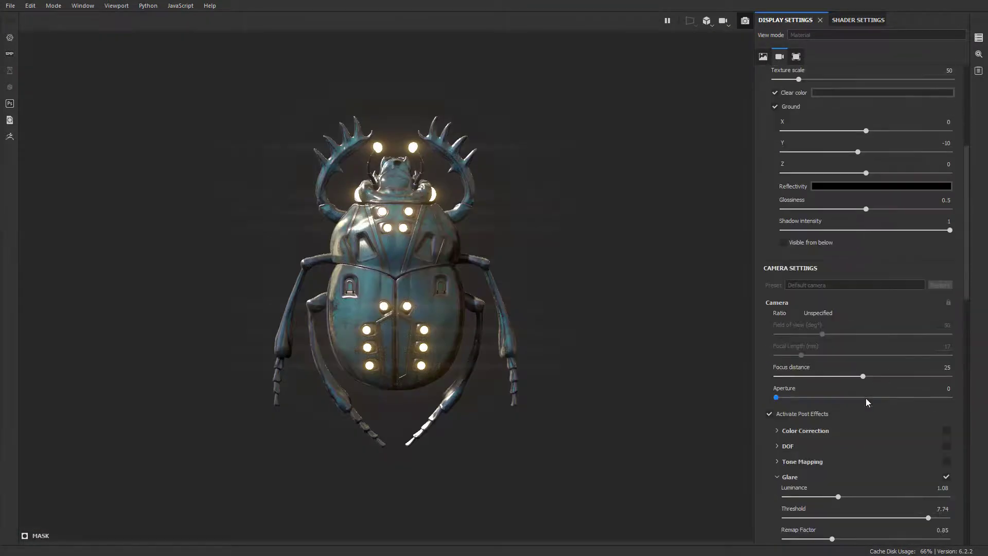
mouse_move(836, 407)
mouse_down()
mouse_move(816, 400)
mouse_move(824, 402)
mouse_up()
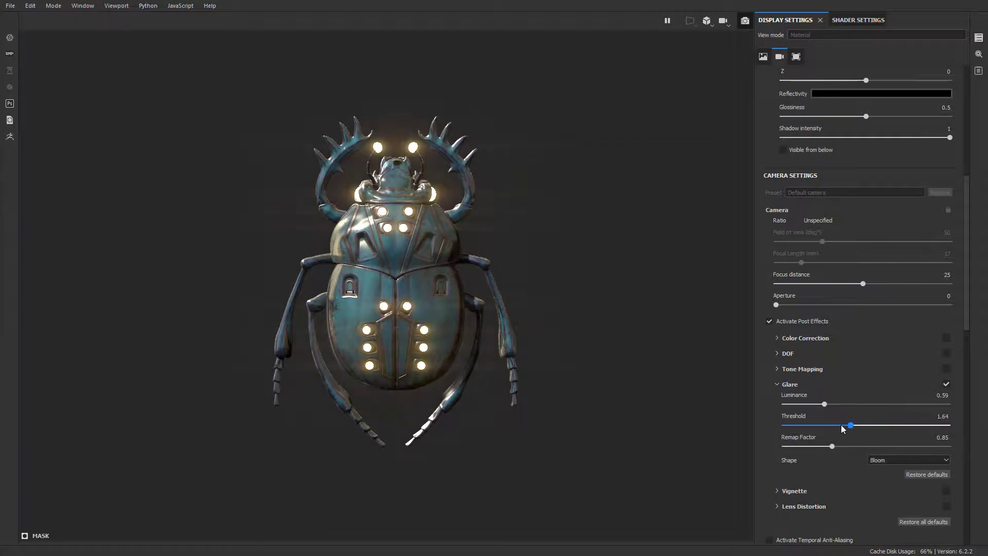
drag(936, 436, 924, 432)
alt+right_drag(547, 216, 695, 255)
alt+middle_drag(584, 235, 637, 224)
mouse_move(636, 224)
shift+right_down()
mouse_move(652, 222)
mouse_move(636, 223)
mouse_move(644, 233)
shift+right_up()
alt+drag(620, 245, 591, 223)
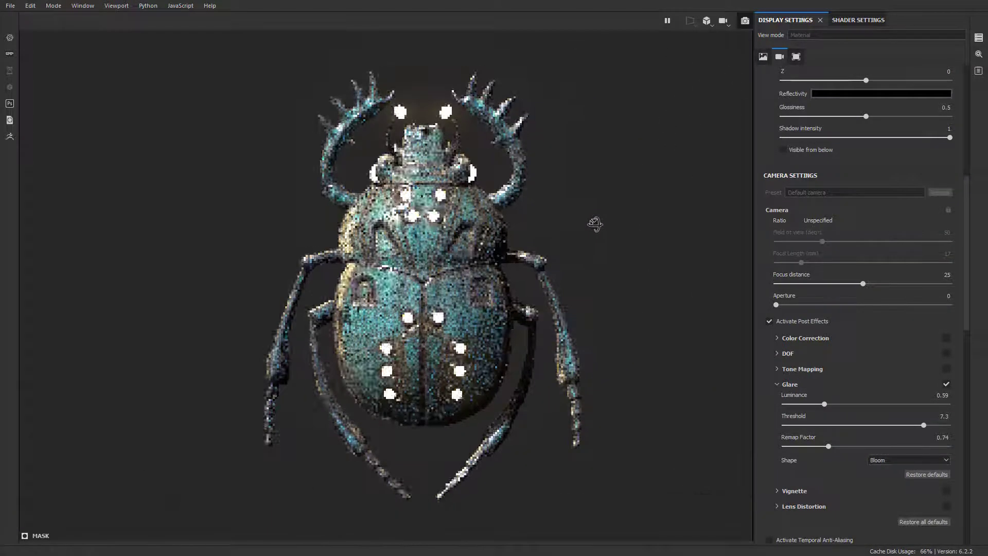
shift+right_drag(662, 211, 631, 217)
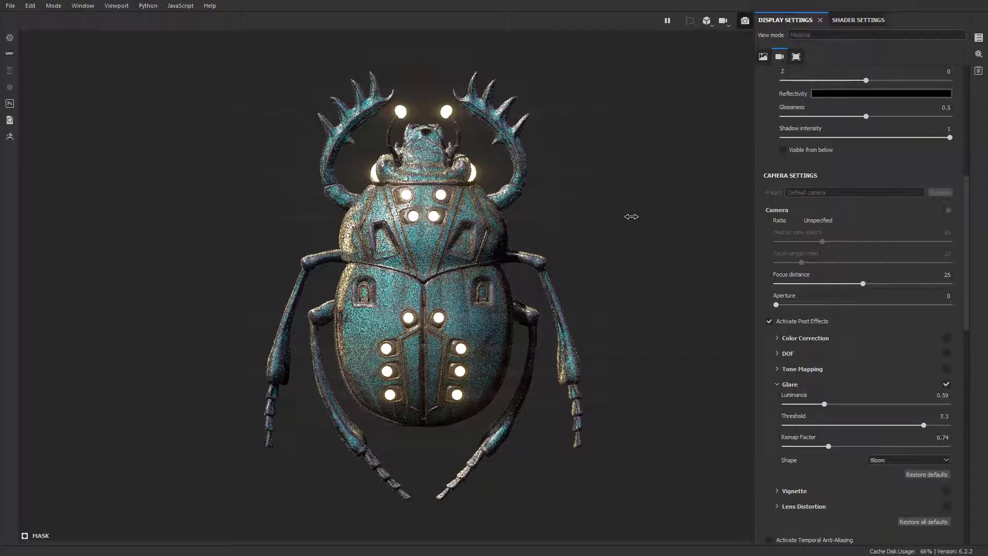
mouse_move(732, 283)
shift+mouse_down()
mouse_move(706, 280)
mouse_move(730, 274)
shift+mouse_up()
shift+right_drag(731, 275, 733, 276)
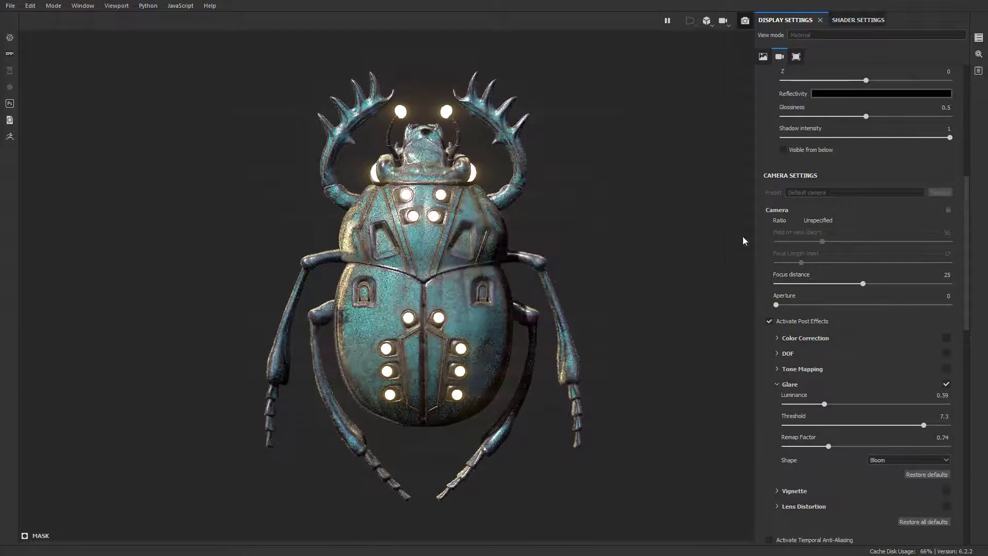